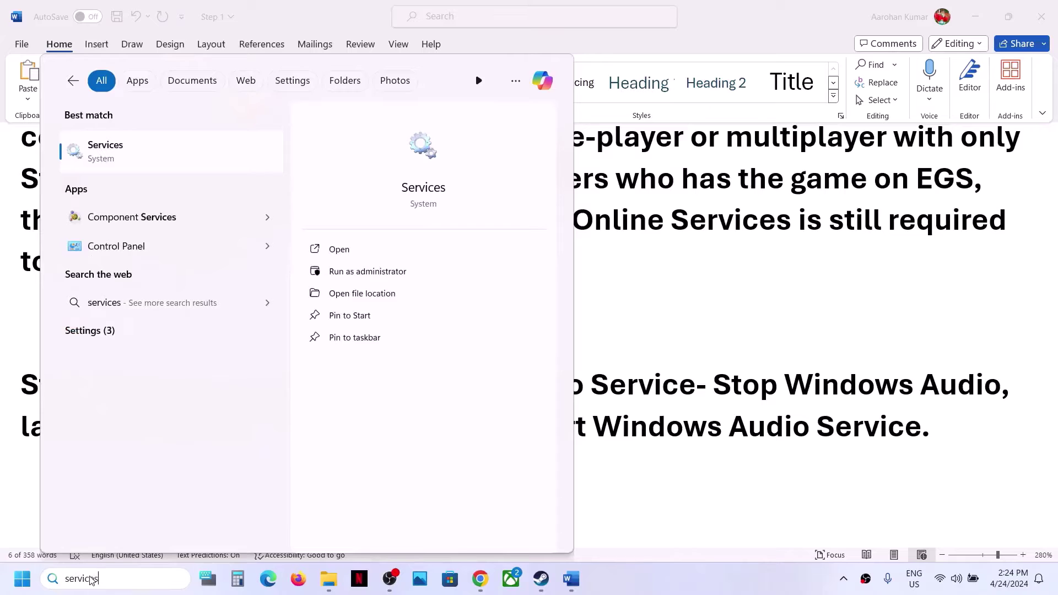
# Step: Open the Services console and select the Windows Audio service
pyautogui.press('Return')
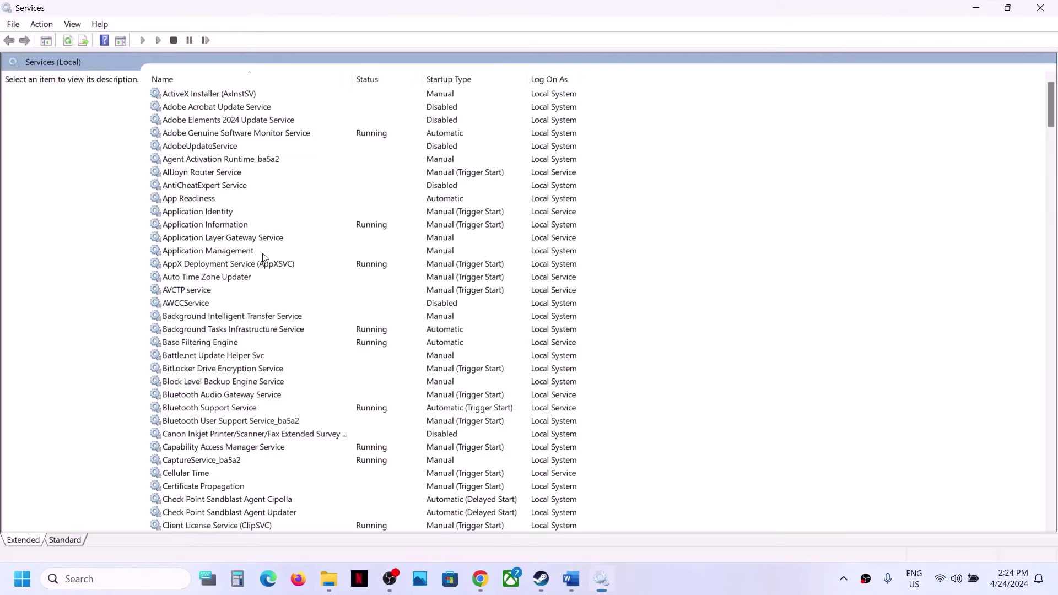
pyautogui.click(210, 264)
pyautogui.press('w')
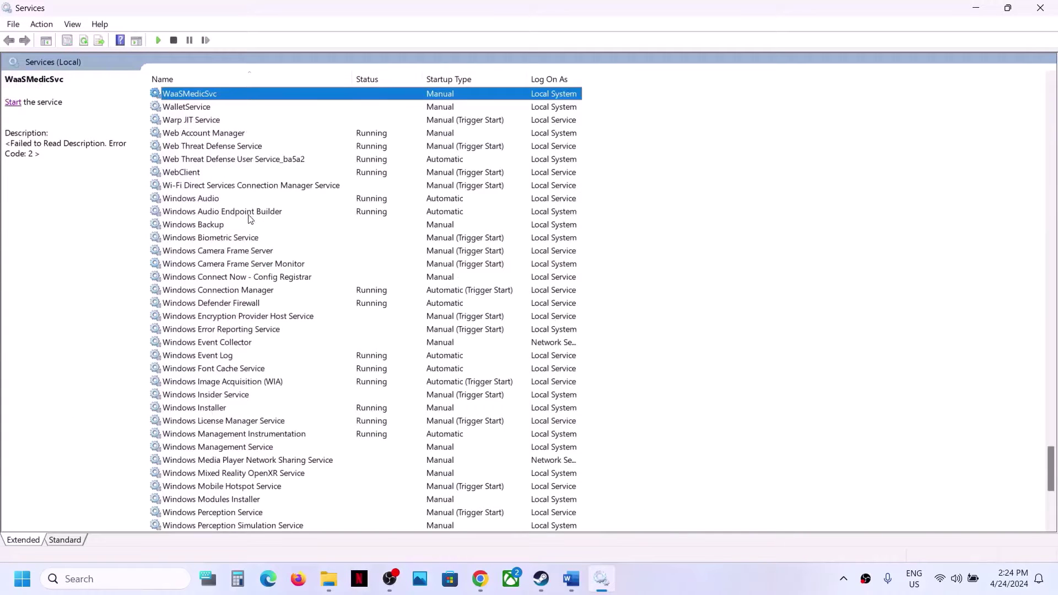
pyautogui.click(214, 200)
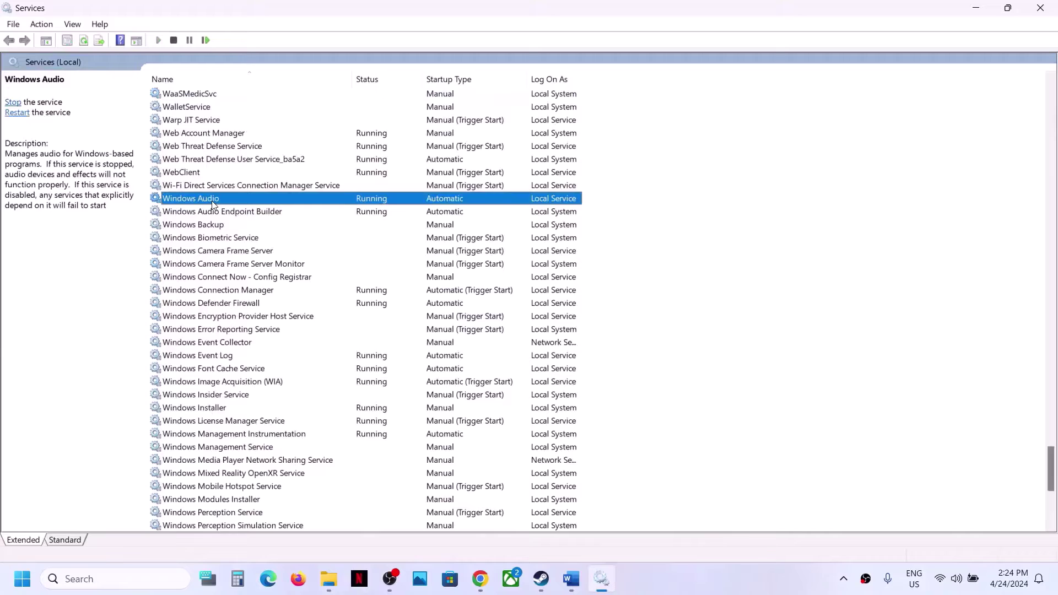
# Step: Choose Disabled as the Windows Audio startup type, and close its properties without applying the change
pyautogui.doubleClick(275, 204)
pyautogui.click(499, 273)
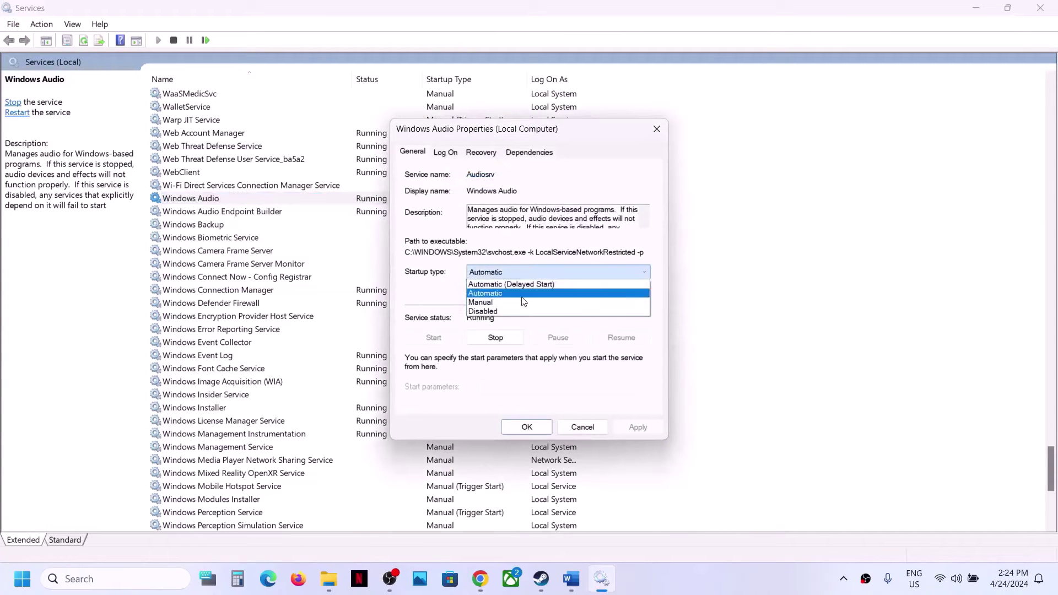
pyautogui.click(505, 312)
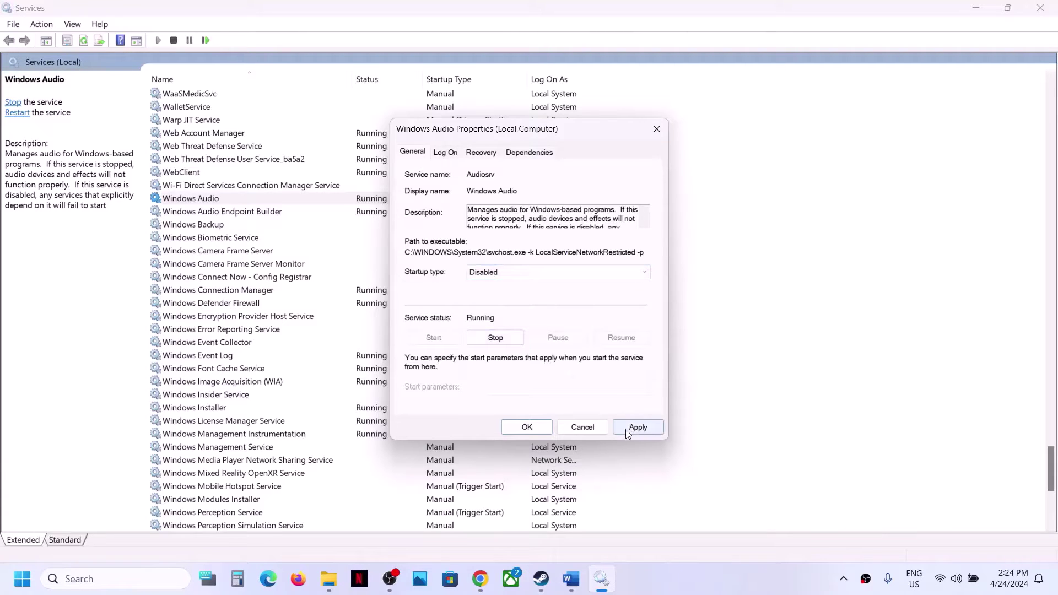
pyautogui.click(656, 128)
# Step: Look at Dead Island 2 in Steam, and back in Services set the Windows Audio startup type to Automatic
pyautogui.click(541, 579)
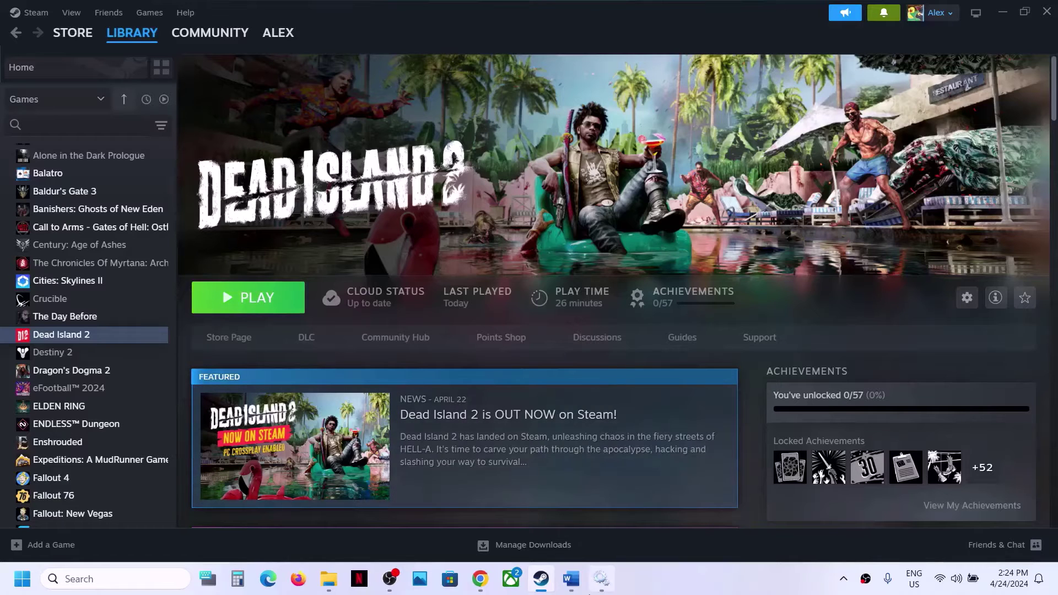
pyautogui.click(610, 588)
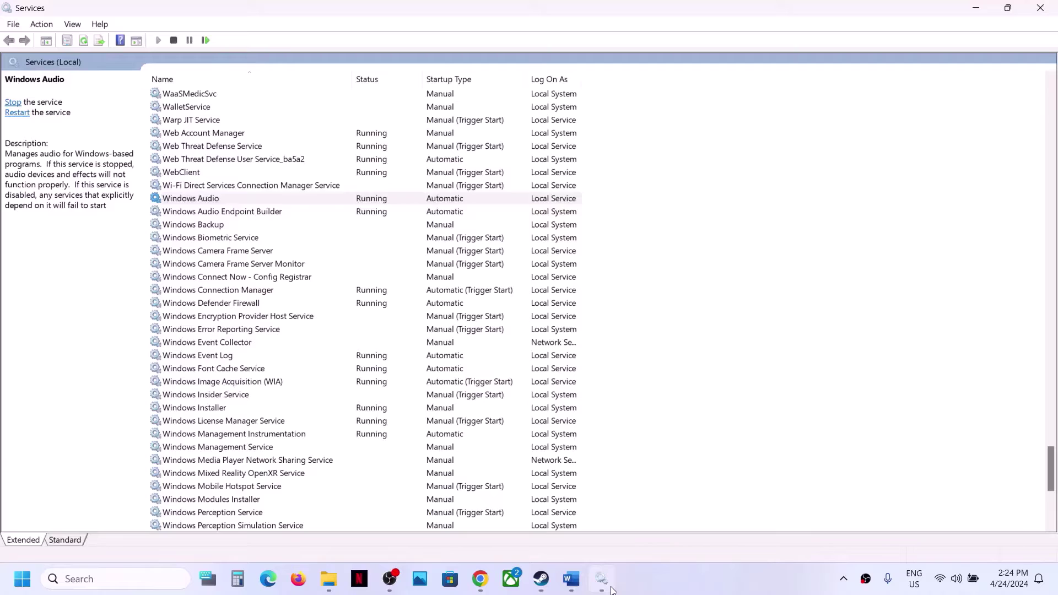
pyautogui.doubleClick(353, 203)
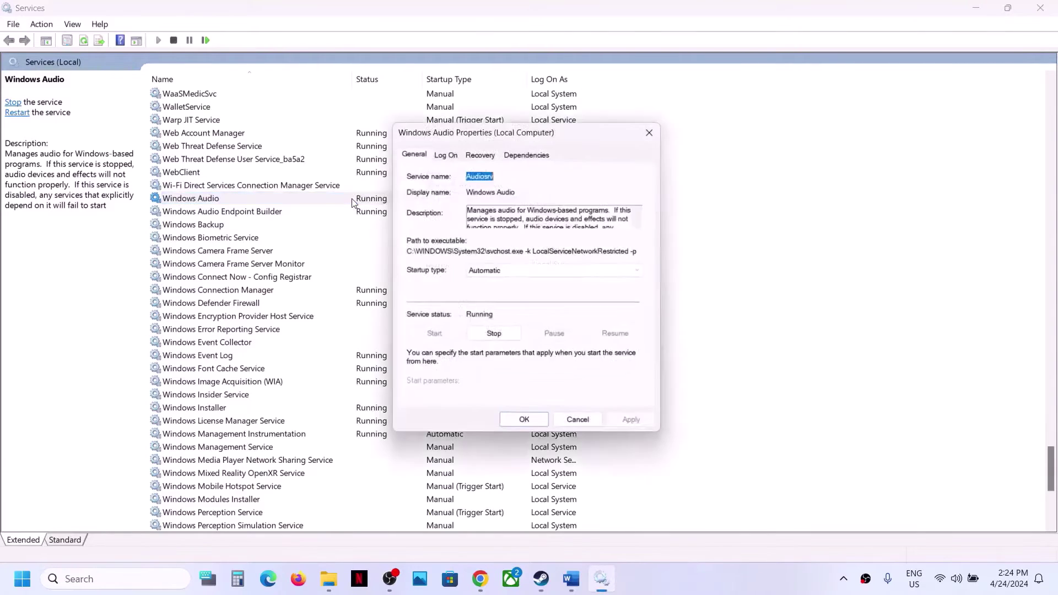
pyautogui.click(491, 274)
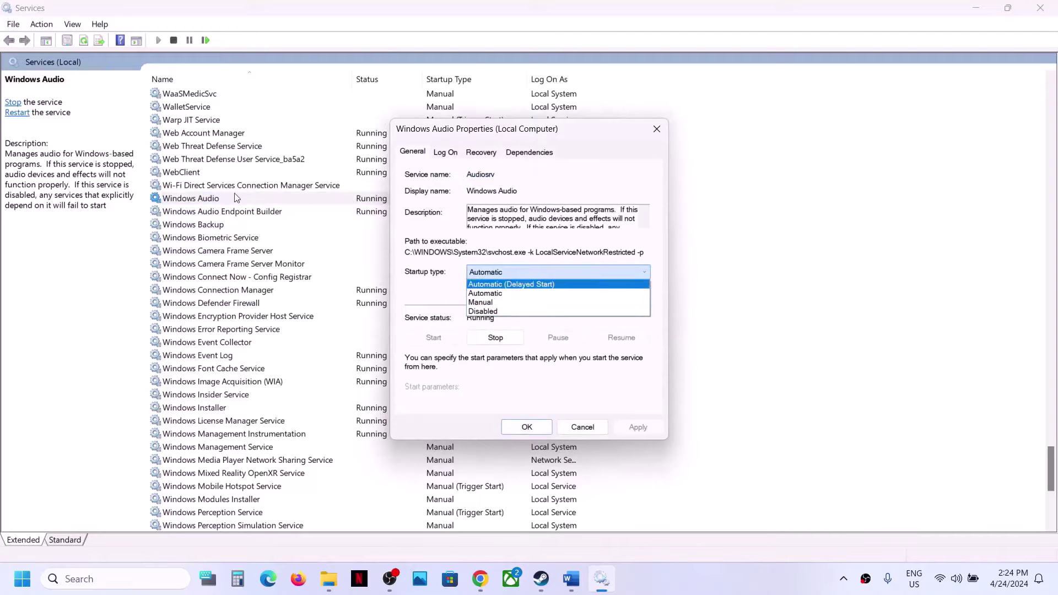
pyautogui.click(513, 299)
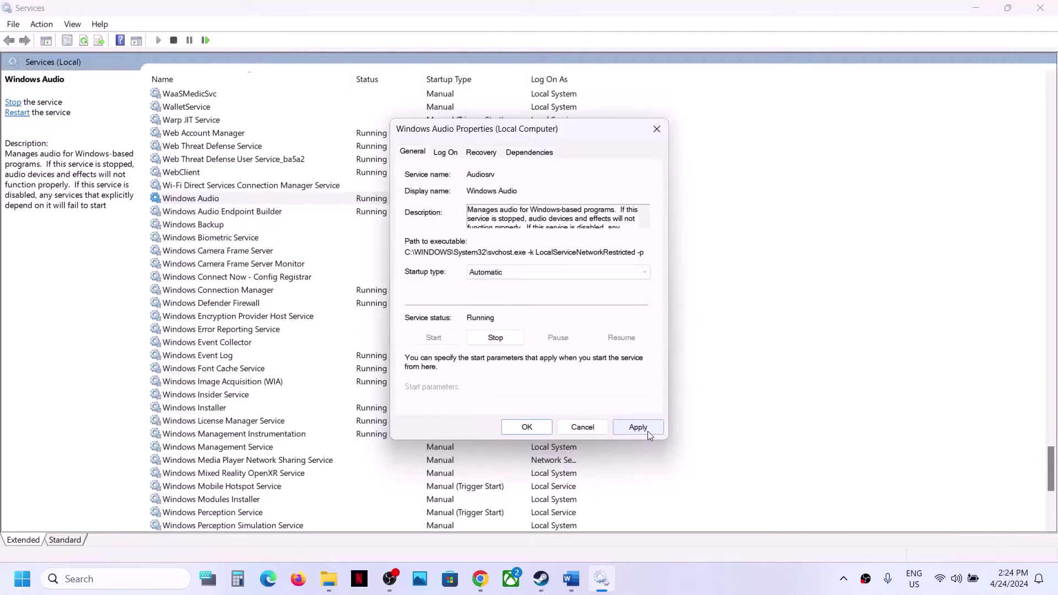
pyautogui.click(648, 432)
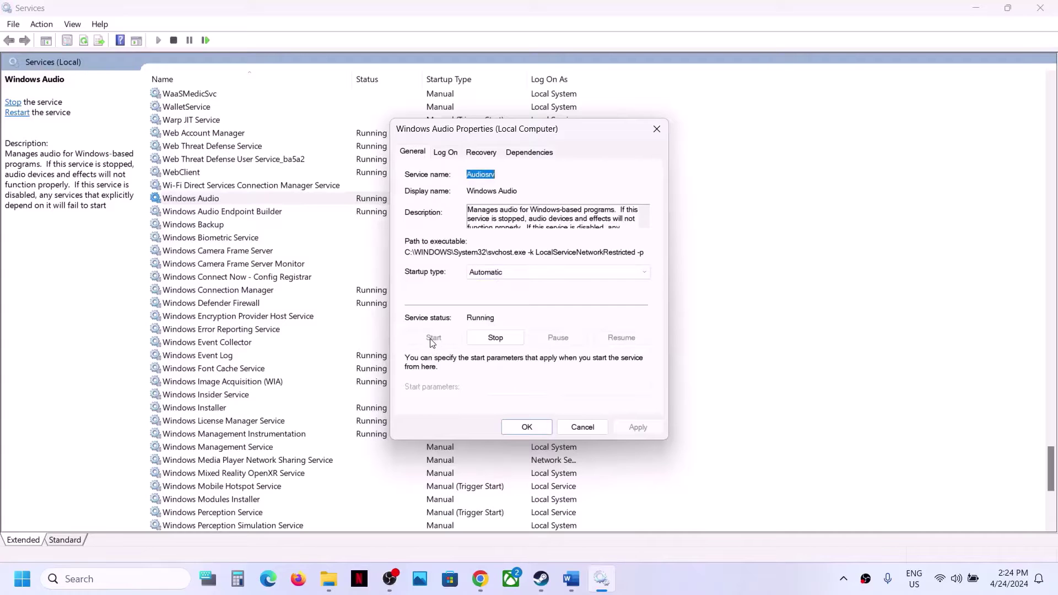
pyautogui.click(527, 428)
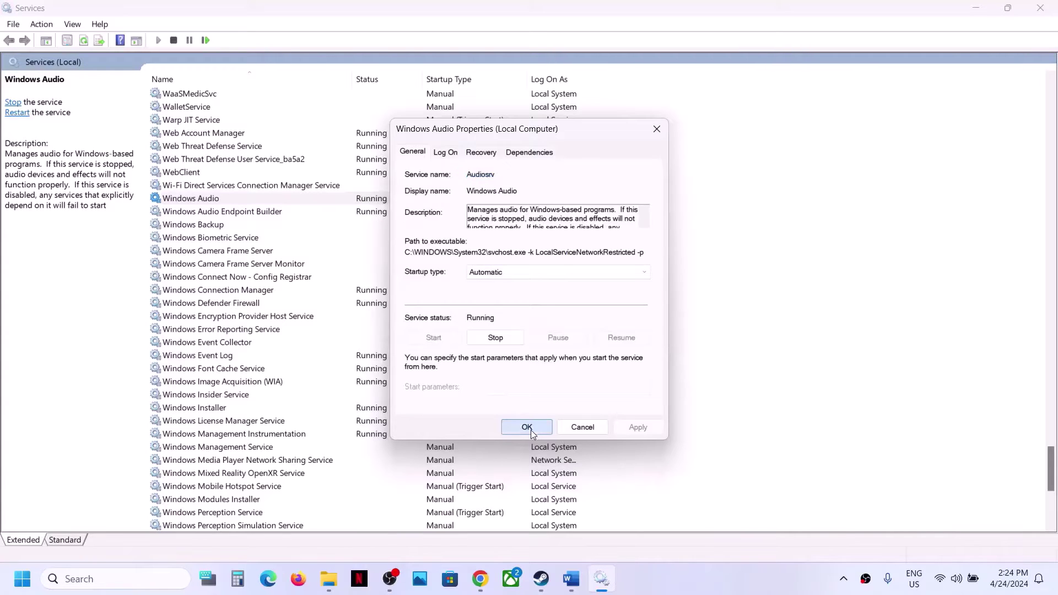
# Step: Close the Services console and highlight the start of the Step 5 line on verifying game files in the Word document
pyautogui.click(542, 580)
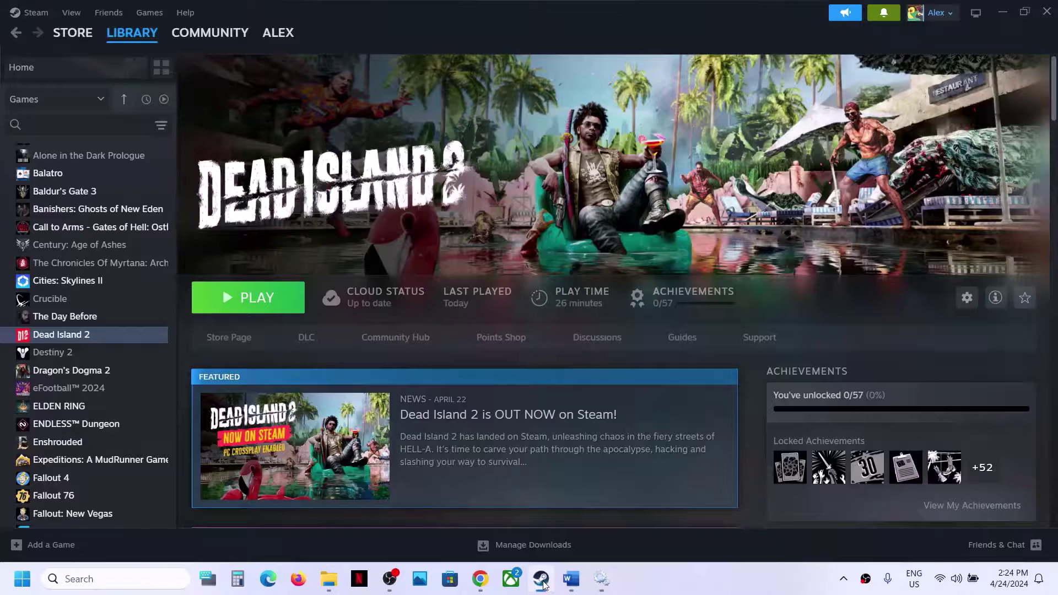
pyautogui.click(602, 580)
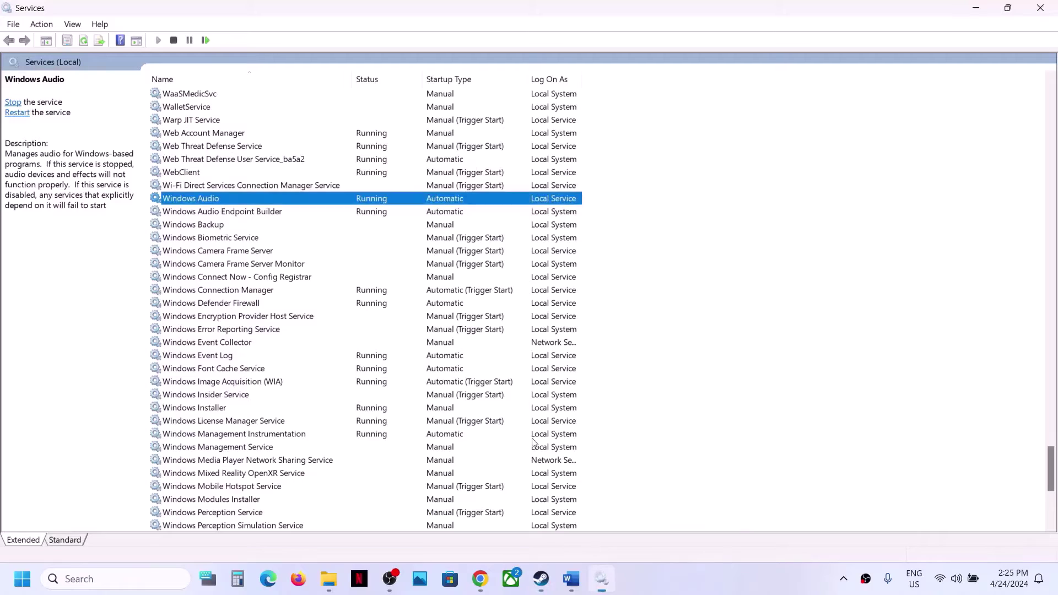
pyautogui.click(1041, 8)
pyautogui.click(572, 579)
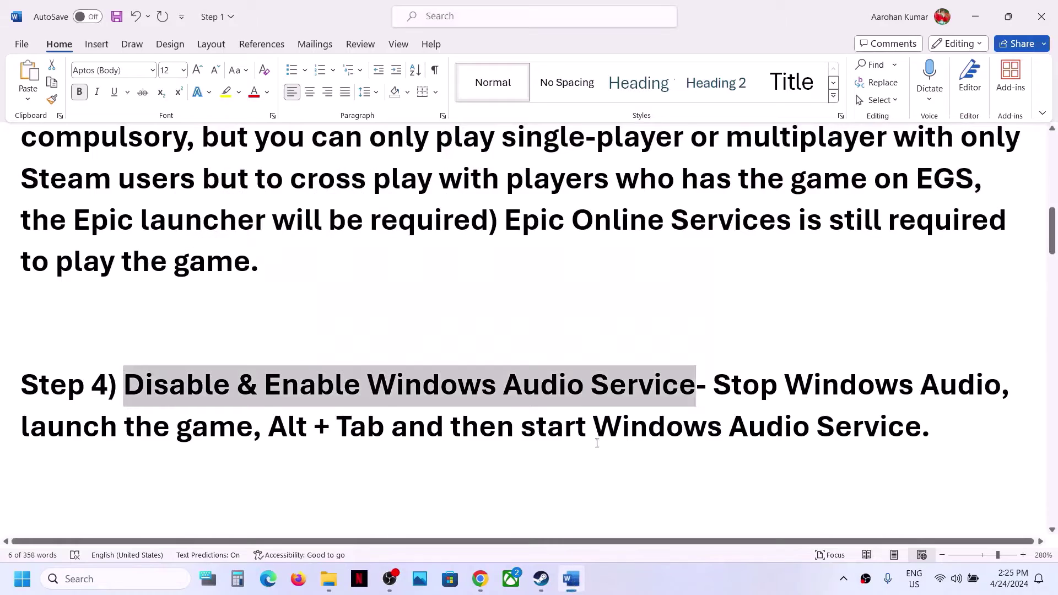
pyautogui.scroll(-3, 376, 323)
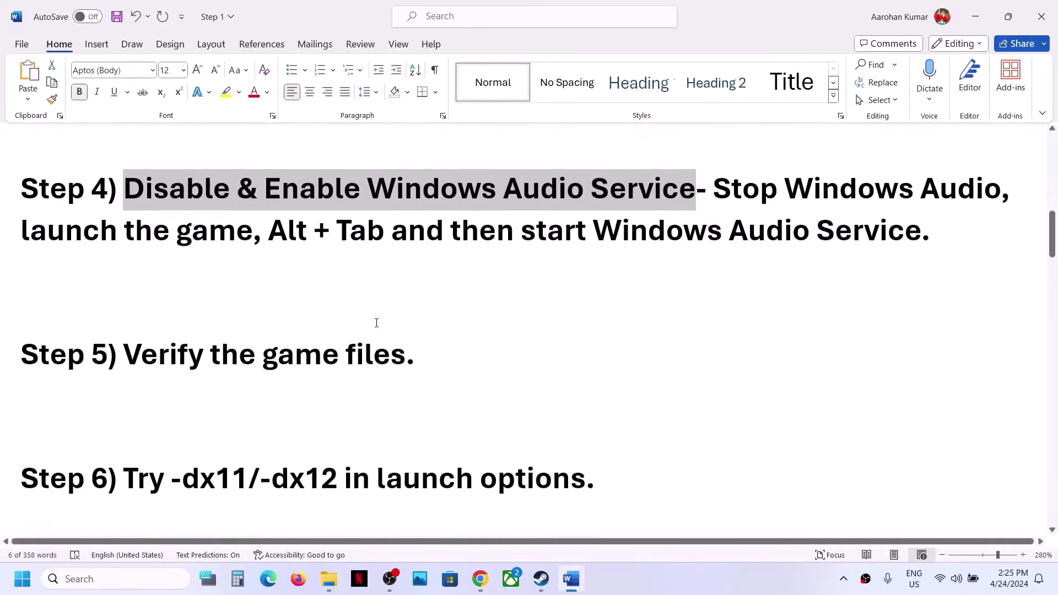
pyautogui.moveTo(184, 345); pyautogui.dragTo(22, 287)
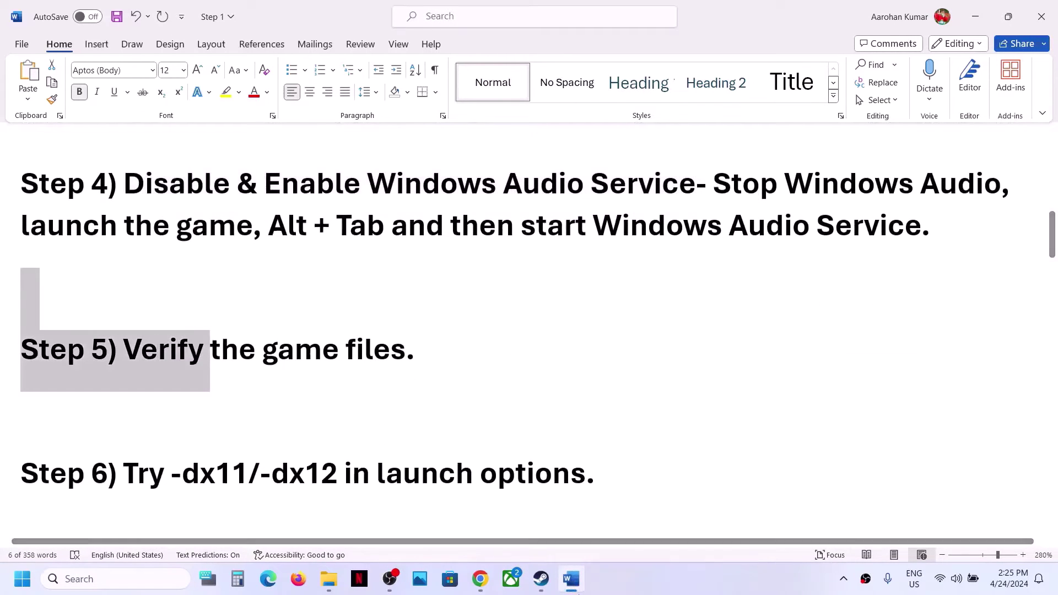
# Step: Switch to Steam and view the Installed Files properties of Dead Island 2, where the game files can be verified
pyautogui.click(541, 579)
pyautogui.rightClick(83, 334)
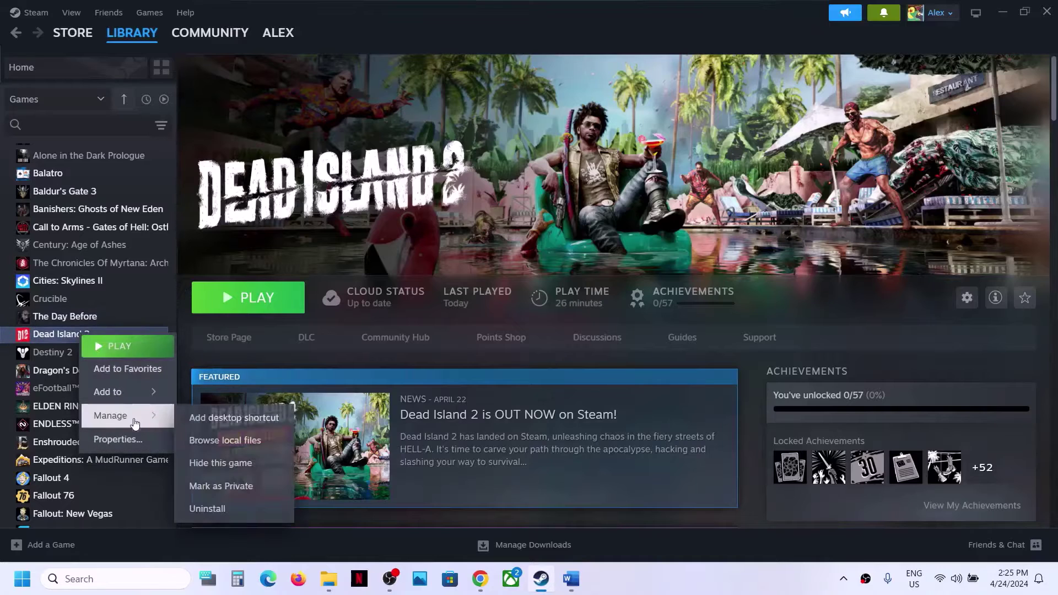
pyautogui.click(121, 440)
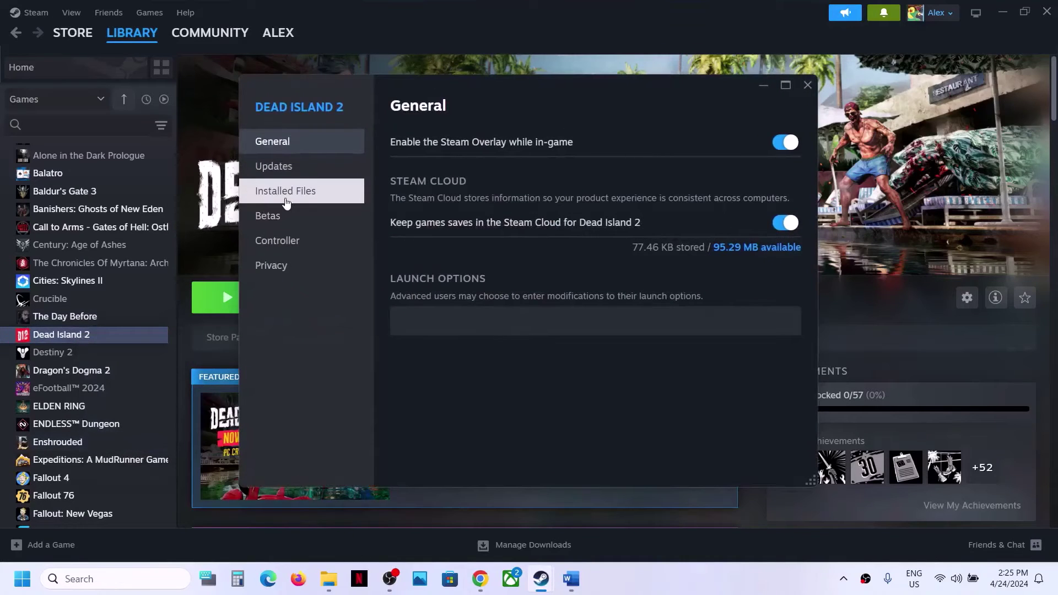
pyautogui.click(286, 193)
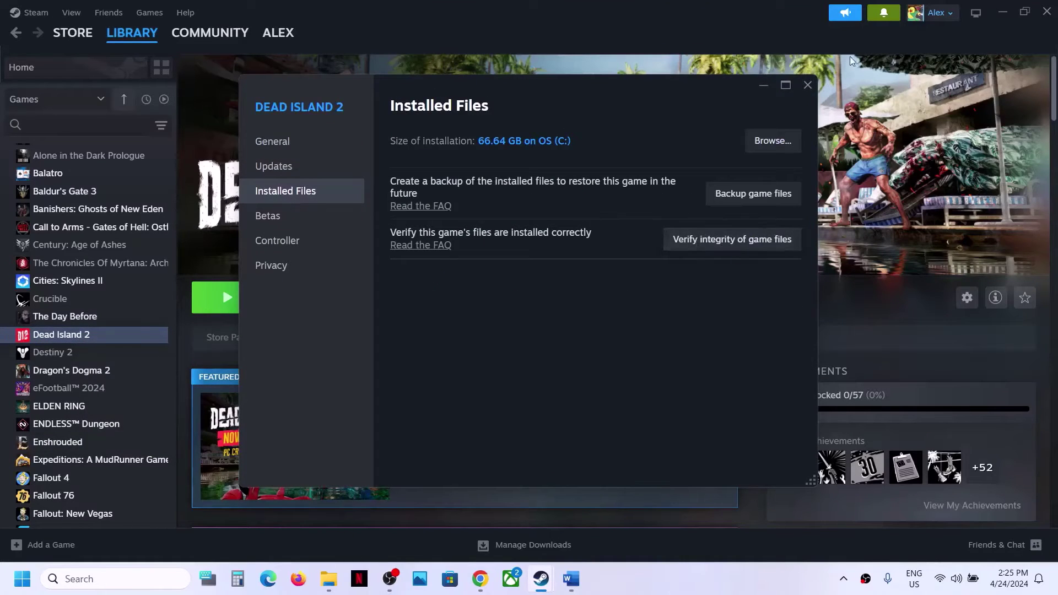
pyautogui.click(810, 85)
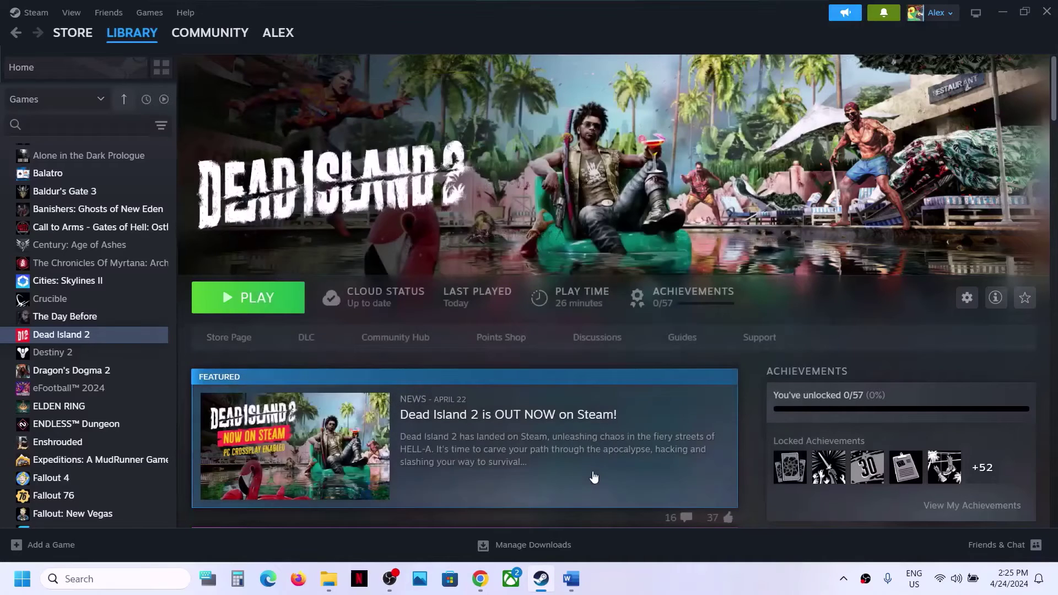
# Step: Read Step 6 about launch options in the Word document and return to Steam
pyautogui.click(572, 579)
pyautogui.scroll(-3, 415, 338)
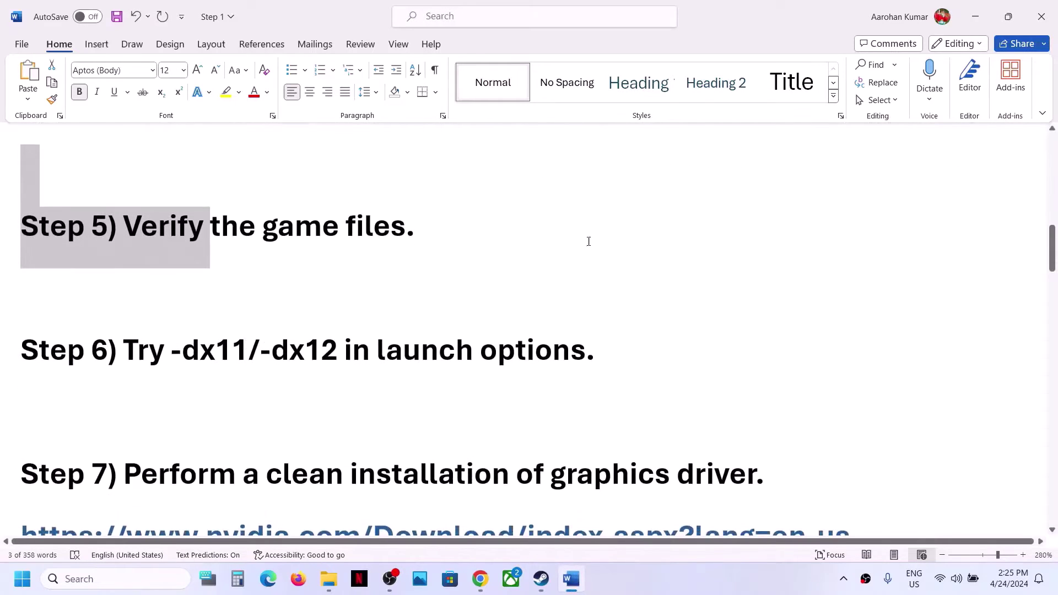
pyautogui.click(976, 17)
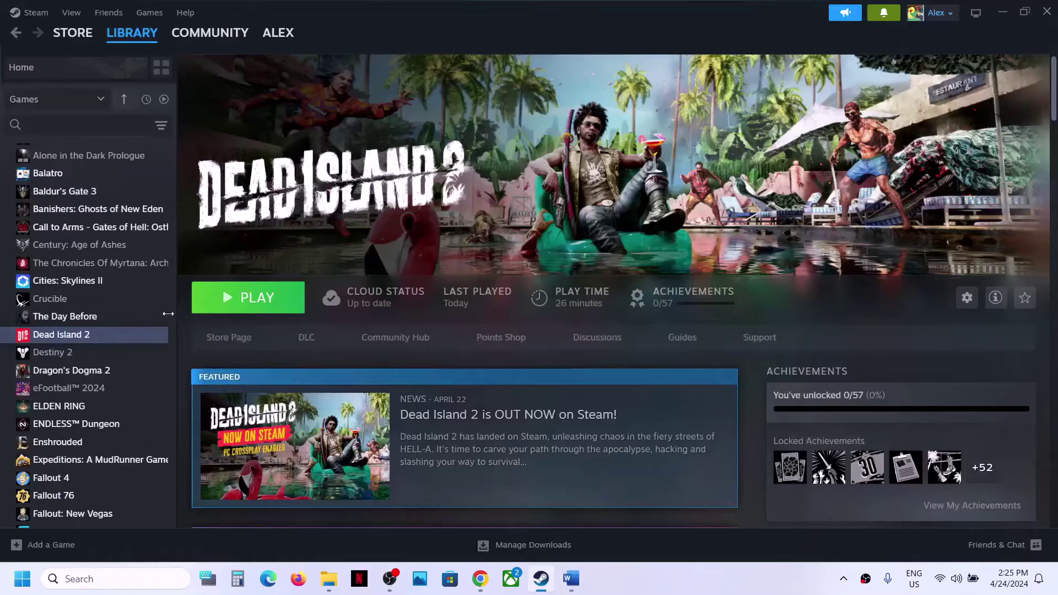
# Step: Set the launch options of Dead Island 2 to -dx11 in its properties
pyautogui.rightClick(90, 337)
pyautogui.click(133, 440)
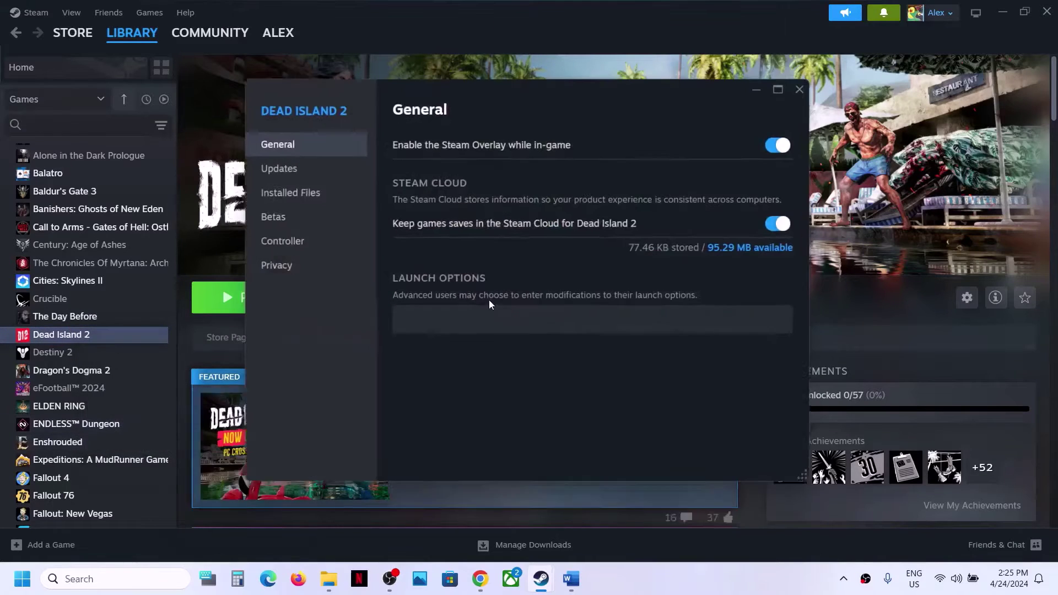
pyautogui.click(440, 312)
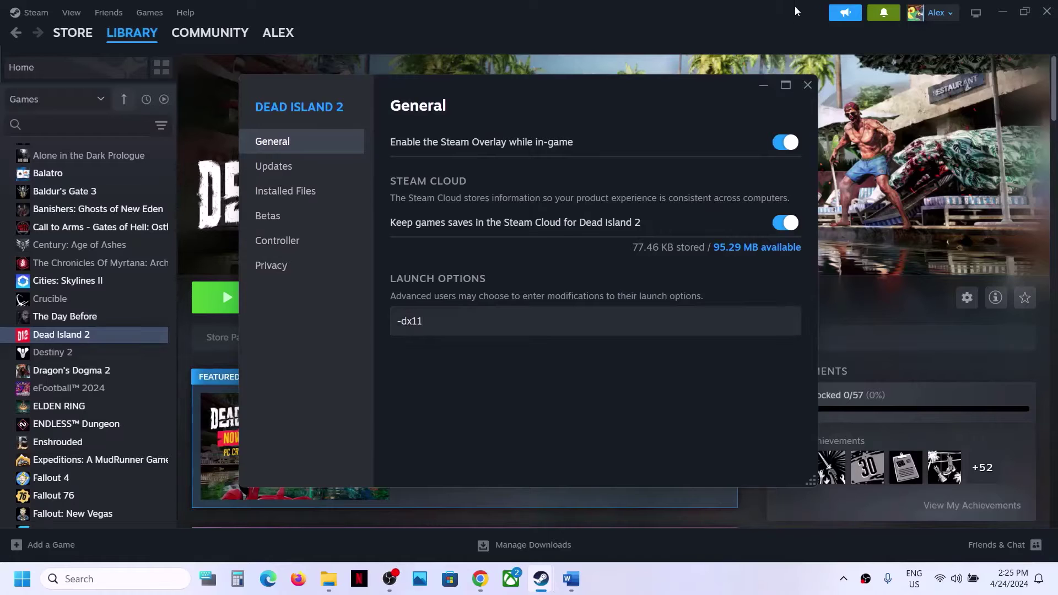
pyautogui.click(808, 85)
# Step: Replace the launch options of Dead Island 2 with -dx12
pyautogui.rightClick(129, 340)
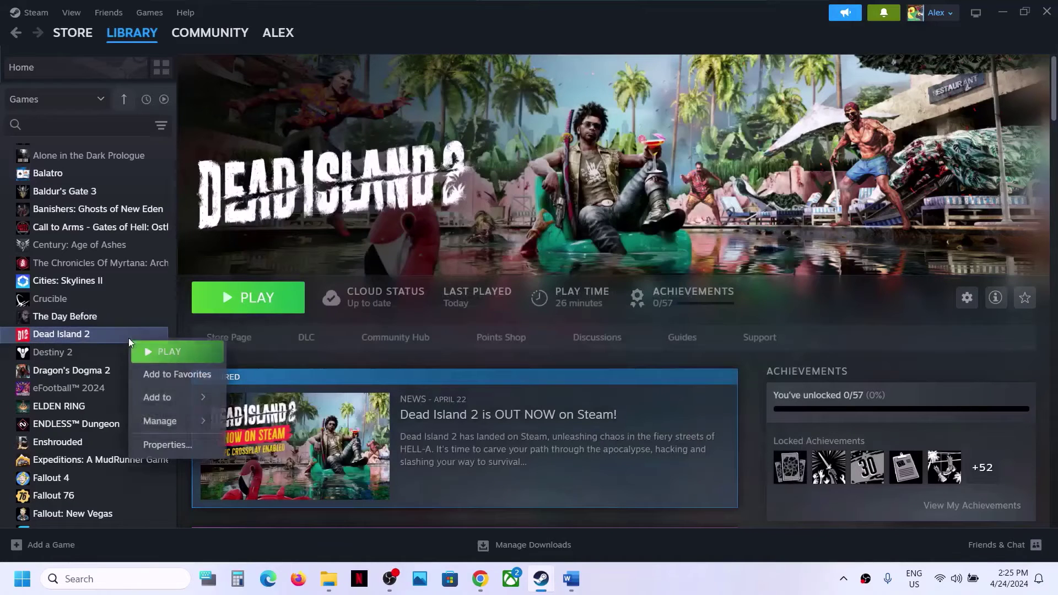
pyautogui.click(165, 444)
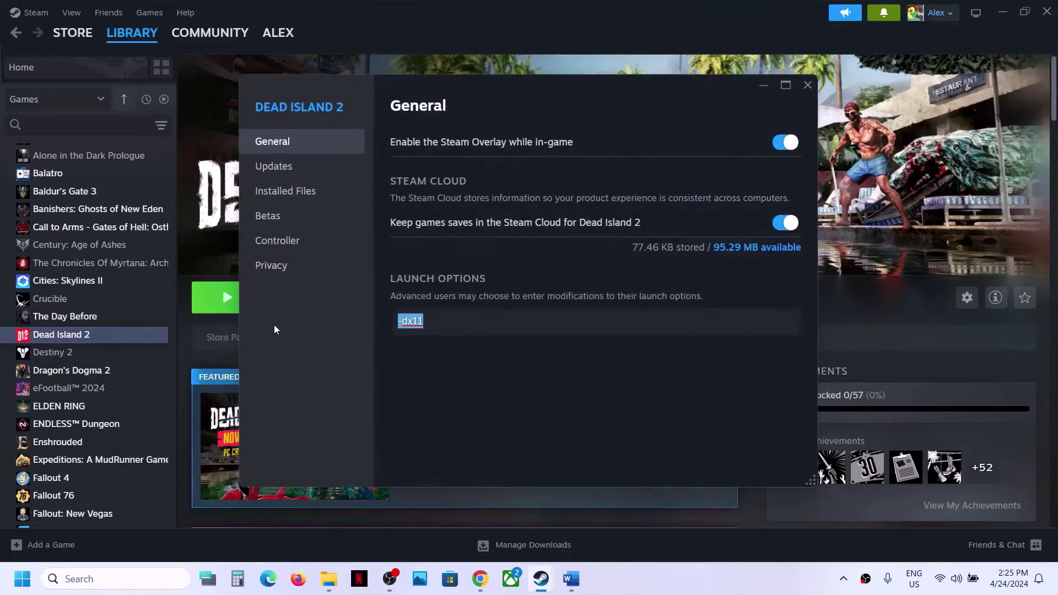
pyautogui.write('-dx12')
pyautogui.click(808, 84)
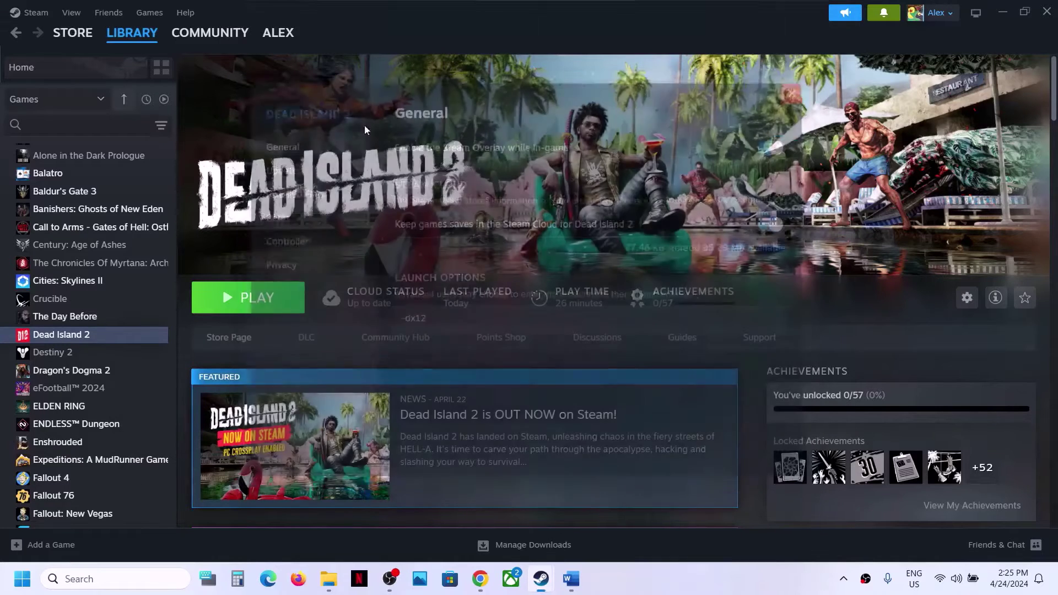
# Step: Clear the launch options of Dead Island 2 and close its properties
pyautogui.rightClick(95, 333)
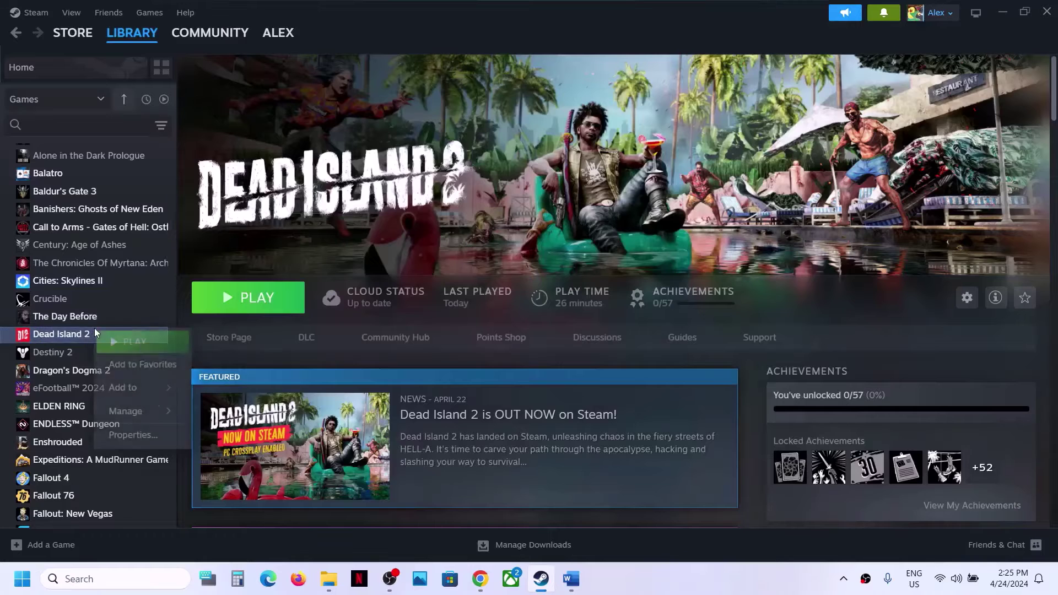
pyautogui.click(133, 435)
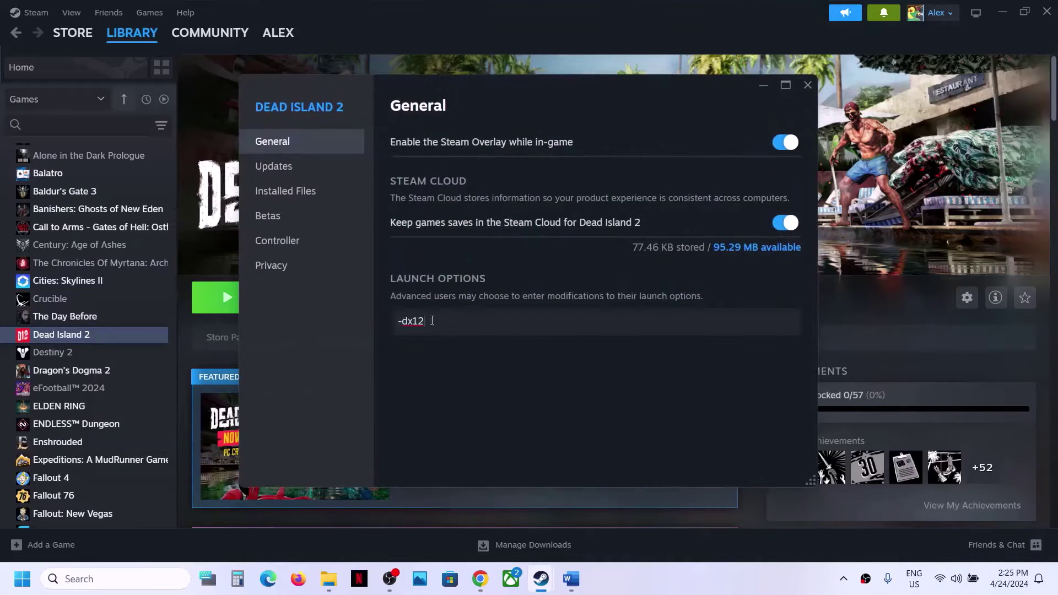
pyautogui.hotkey('ctrl', 'a')
pyautogui.press('BackSpace')
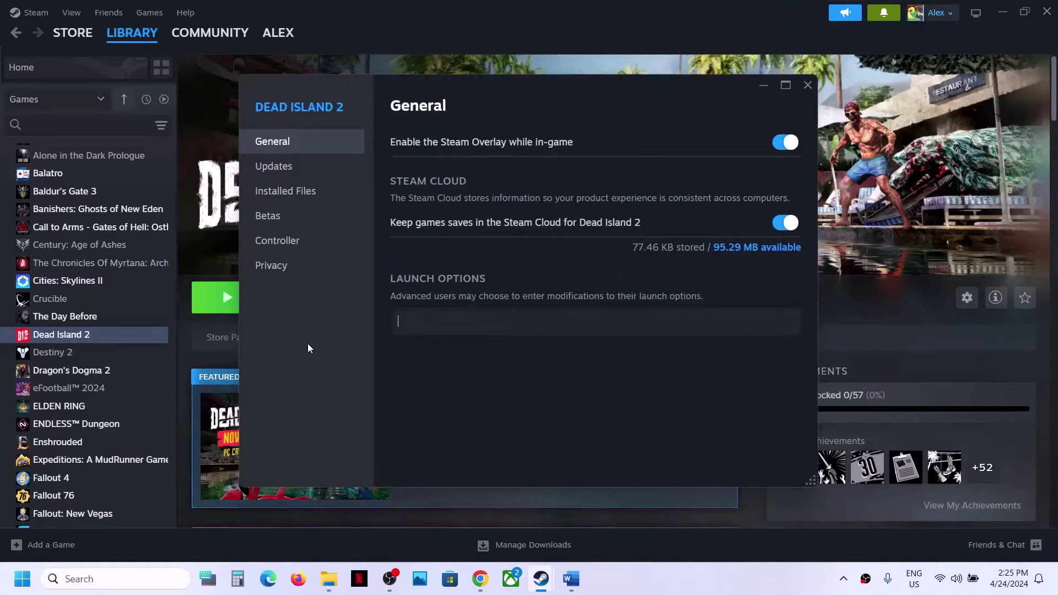
pyautogui.click(807, 84)
# Step: Switch to the Word document and highlight the Step 7 text on clean graphics driver installation and part of the NVIDIA link
pyautogui.click(570, 578)
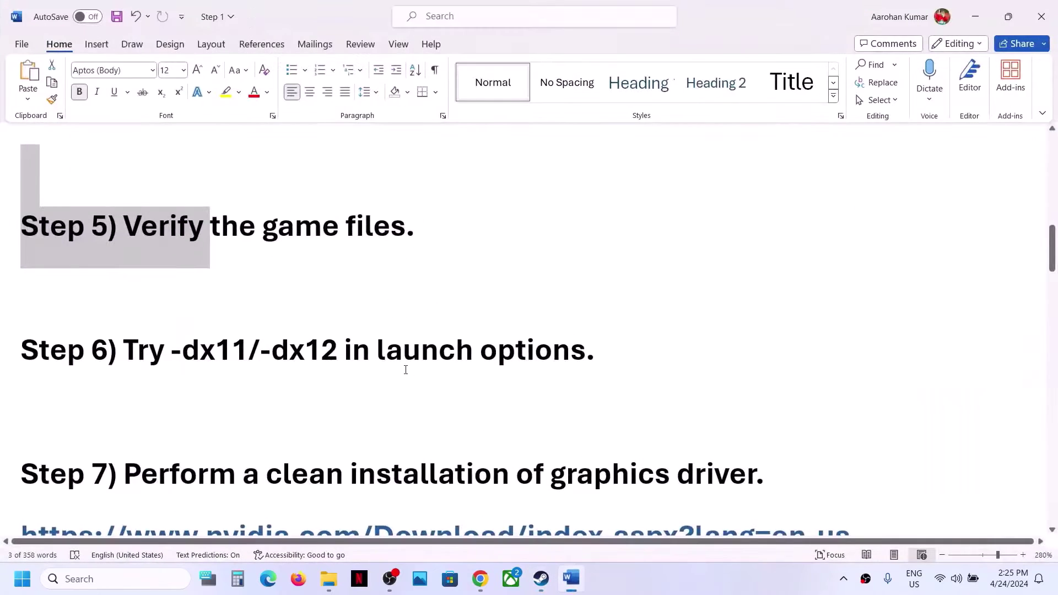
pyautogui.scroll(-3, 406, 370)
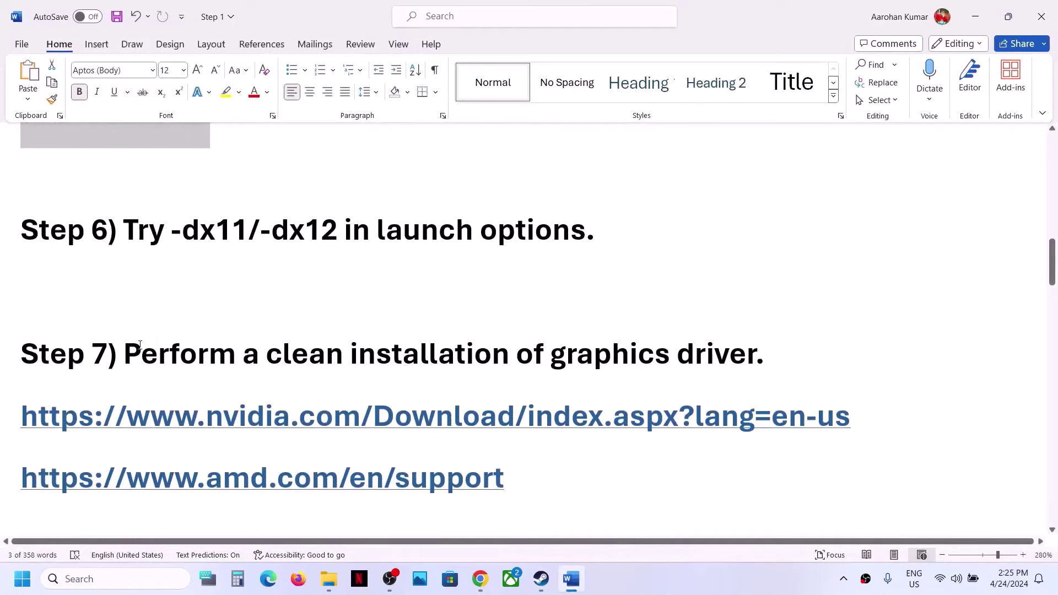
pyautogui.moveTo(124, 347); pyautogui.dragTo(772, 368)
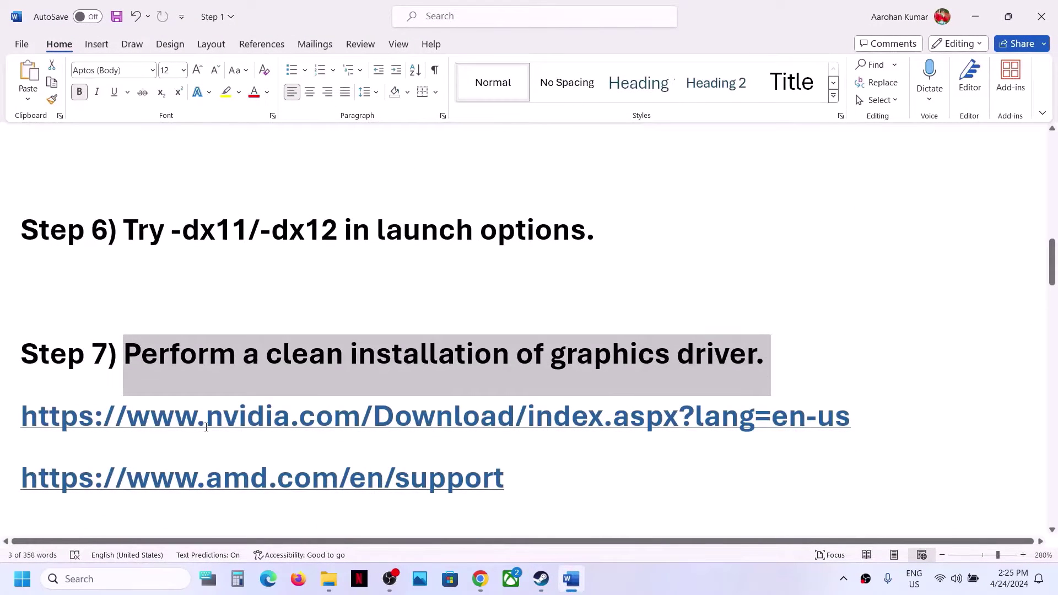
pyautogui.moveTo(206, 428); pyautogui.dragTo(527, 428)
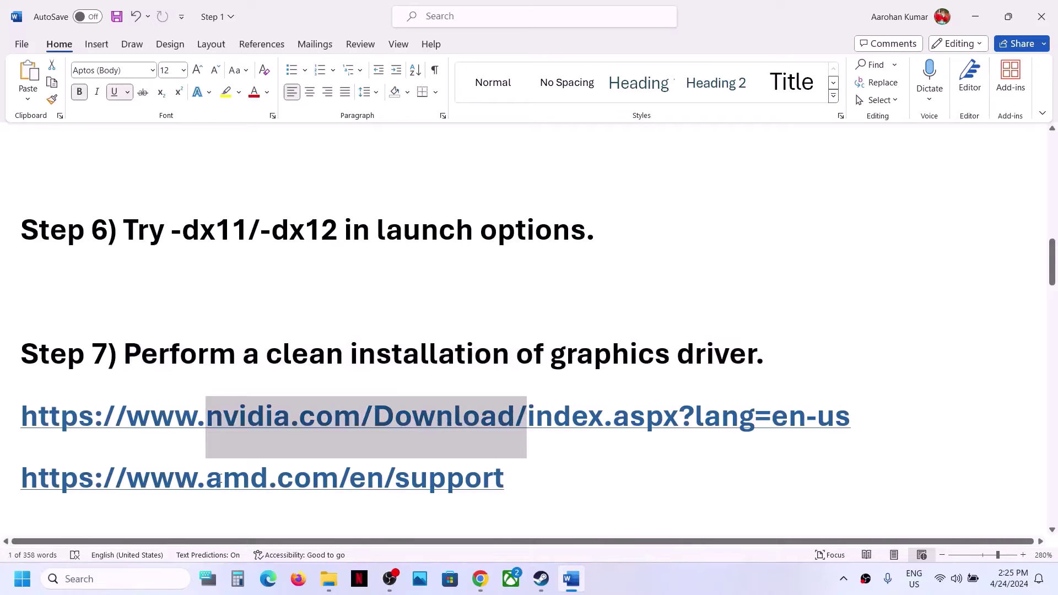
# Step: Mark the AMD support link under Step 7 and switch to the NVIDIA driver download page in Chrome
pyautogui.tripleClick(517, 451)
pyautogui.click(455, 463)
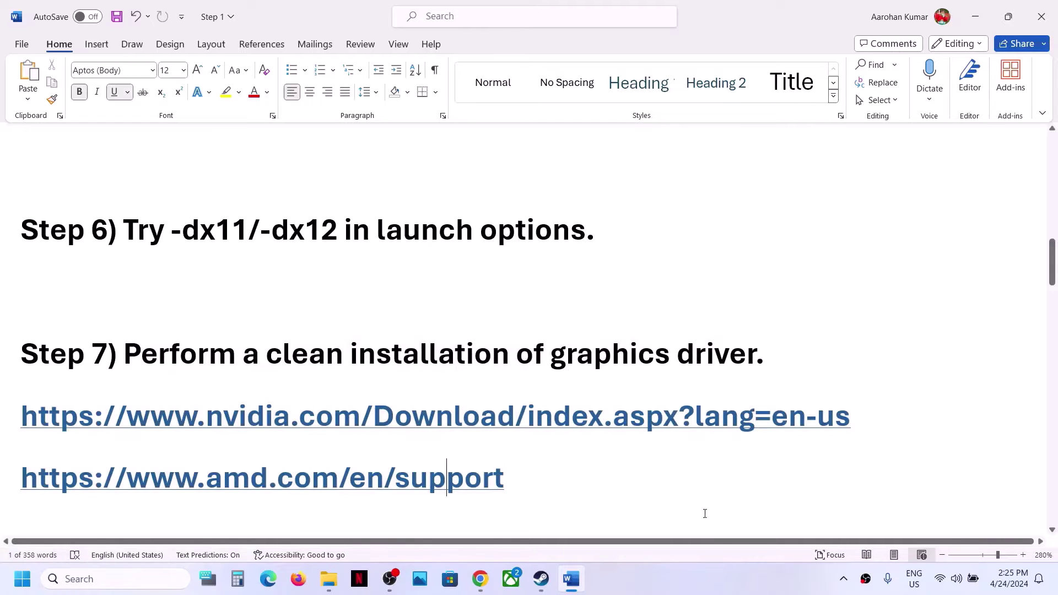
pyautogui.click(541, 579)
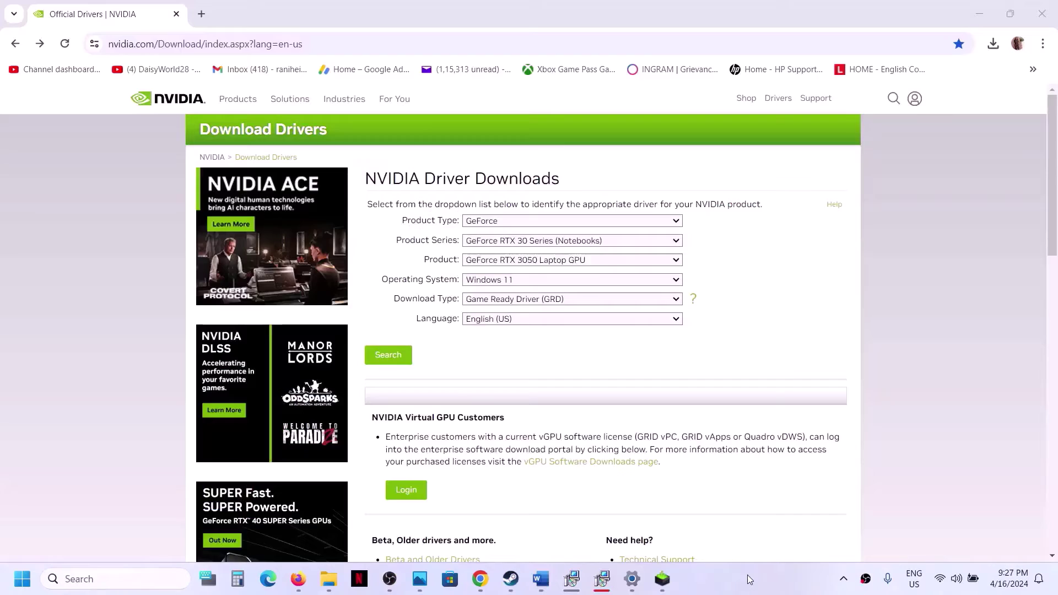
# Step: Search for the Game Ready Driver for GeForce, RTX 30 Series (Notebooks), RTX 3050 Laptop GPU on Windows 11
pyautogui.click(522, 226)
pyautogui.click(497, 232)
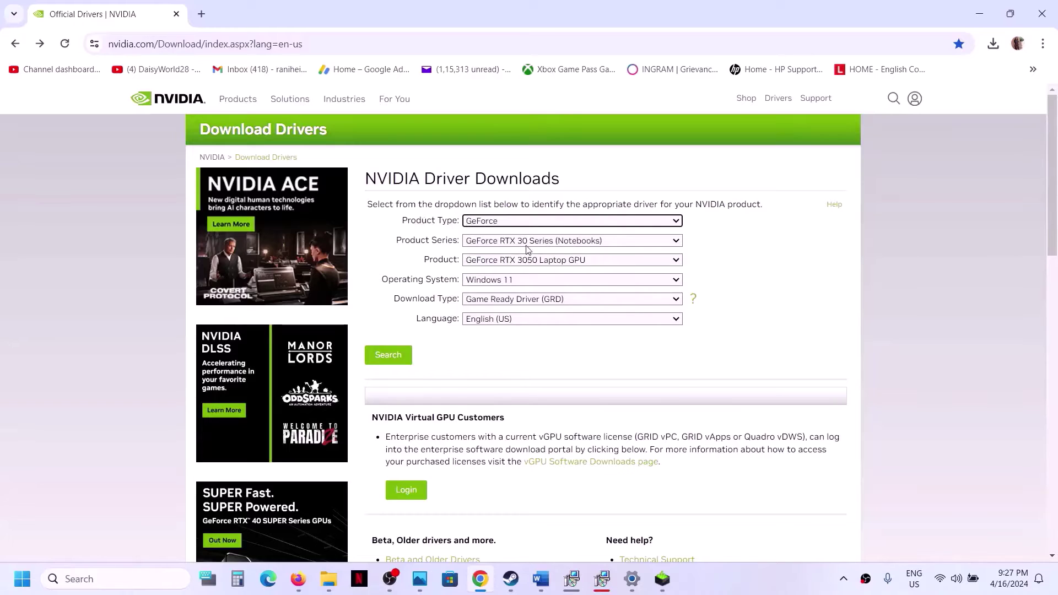
pyautogui.click(527, 243)
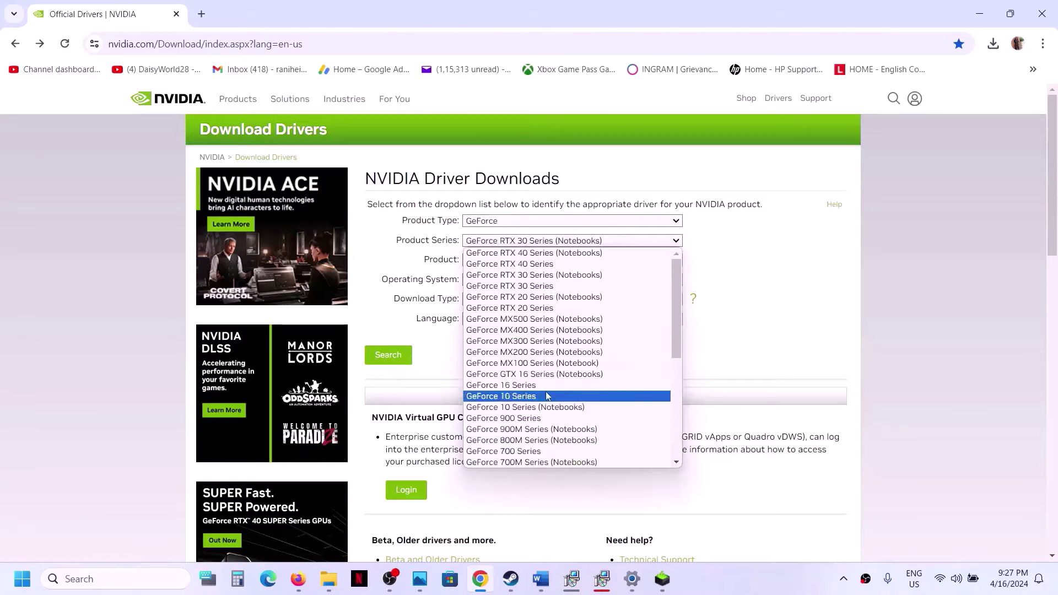
pyautogui.click(587, 277)
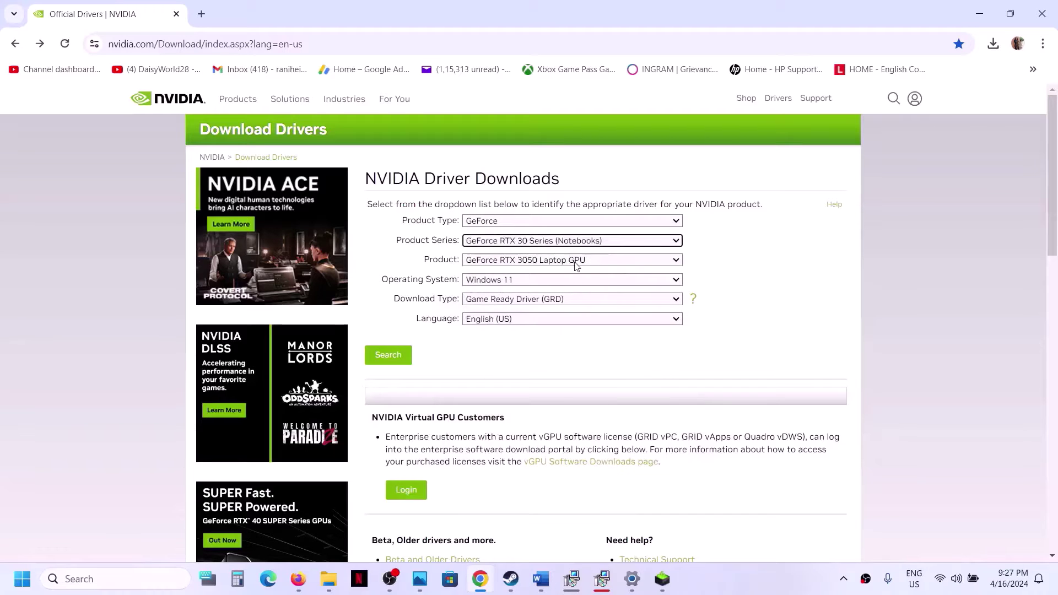
pyautogui.click(574, 264)
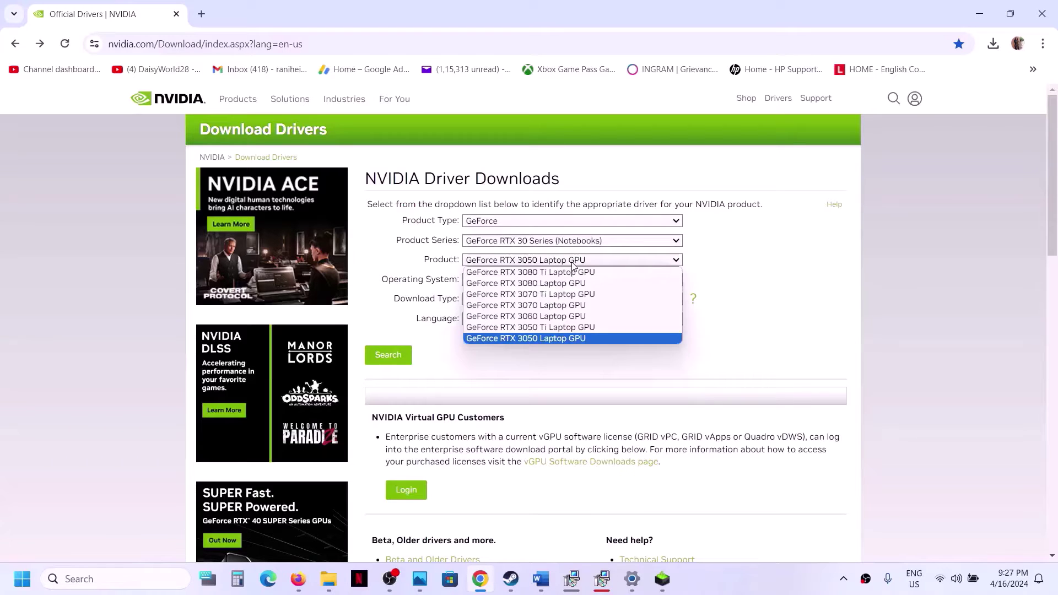
pyautogui.click(561, 339)
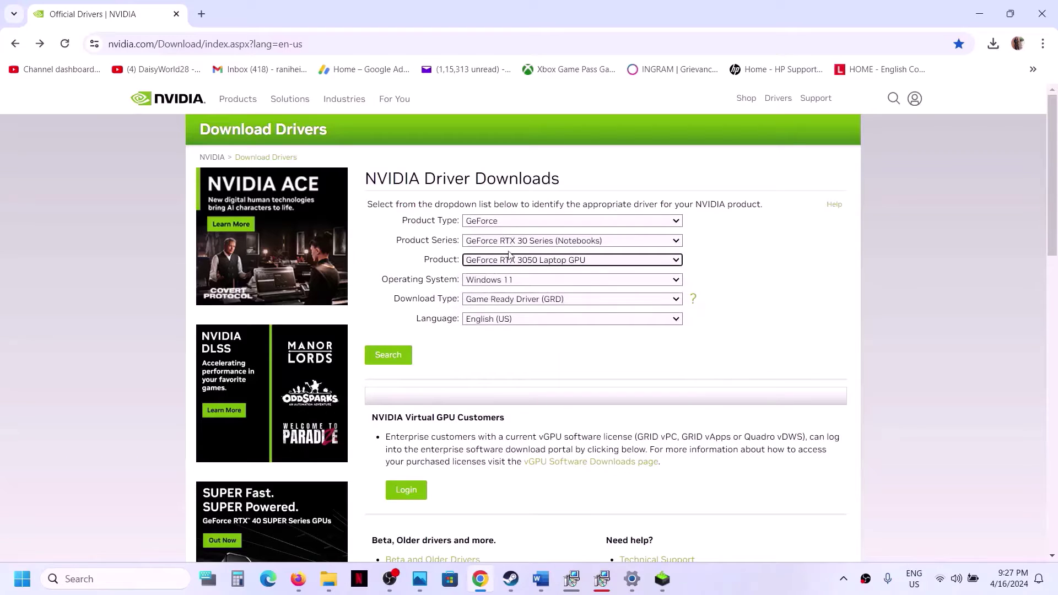
pyautogui.click(532, 283)
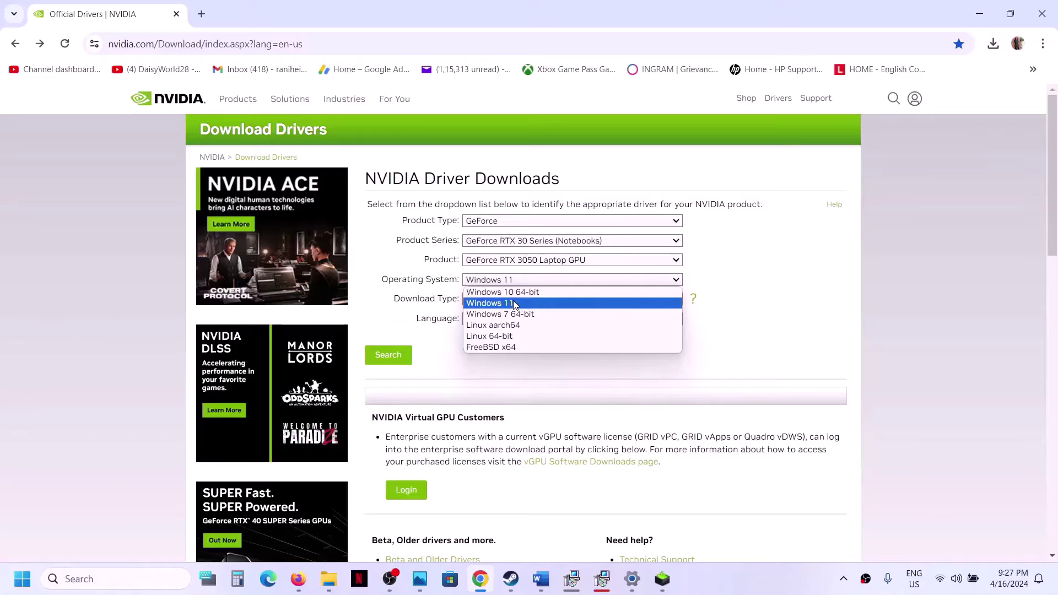
pyautogui.click(756, 279)
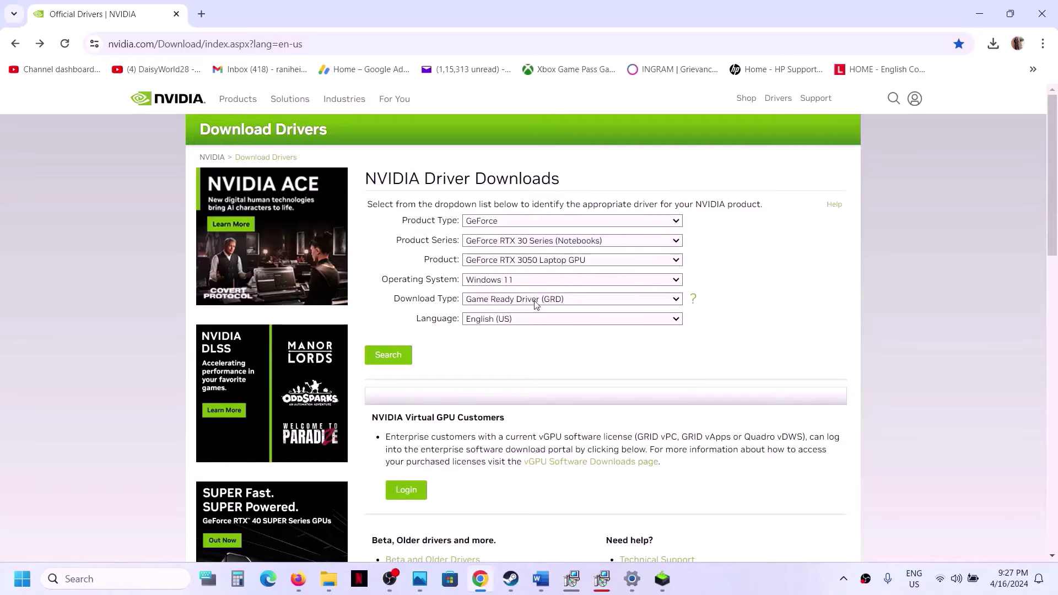
pyautogui.click(394, 355)
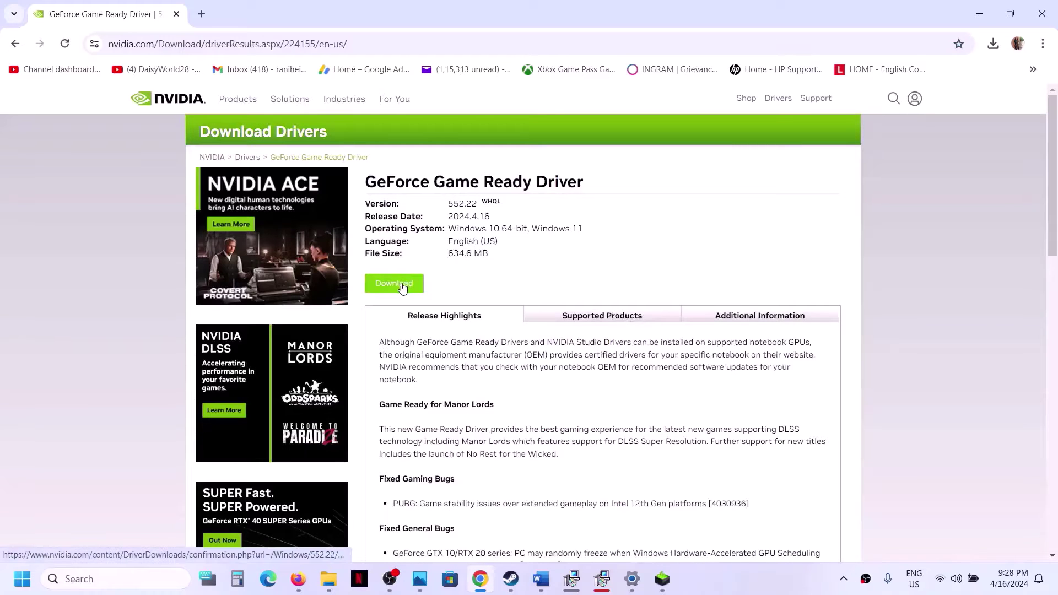
# Step: Download GeForce Game Ready Driver 552.22 and check its progress in the recent downloads
pyautogui.click(403, 288)
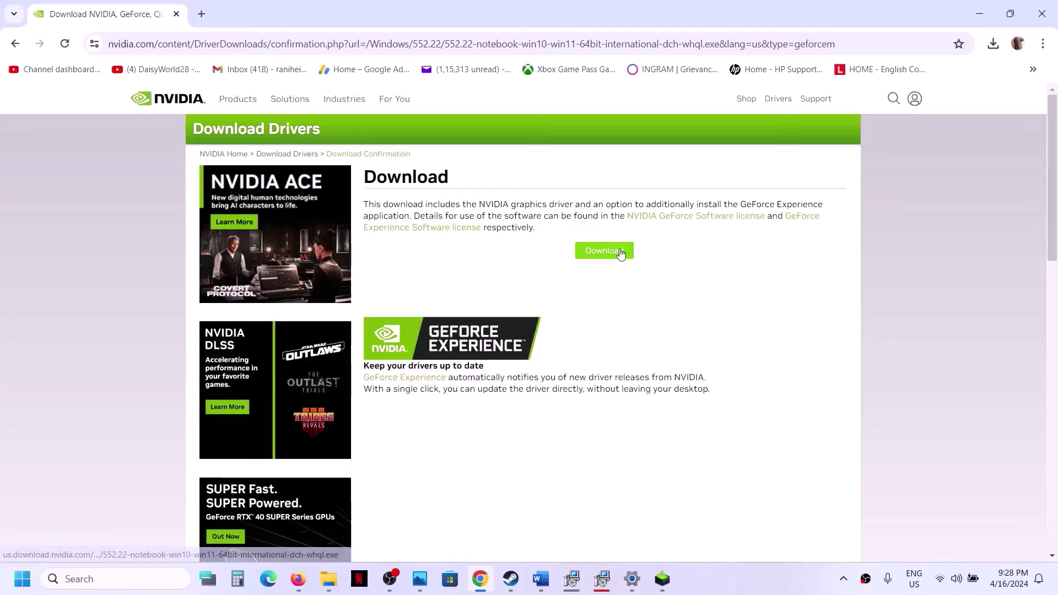
pyautogui.click(620, 252)
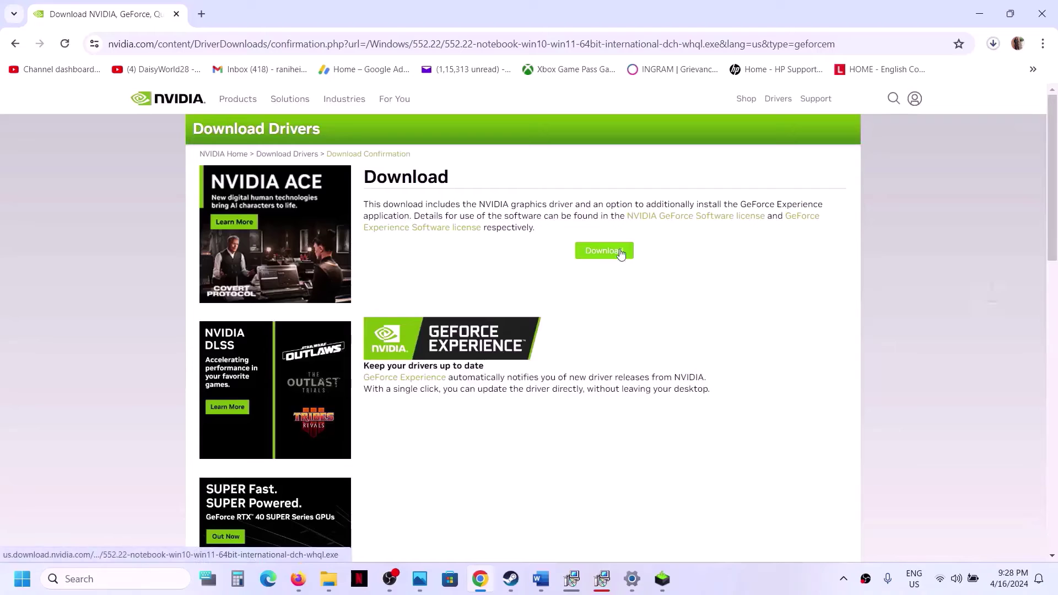
pyautogui.click(993, 44)
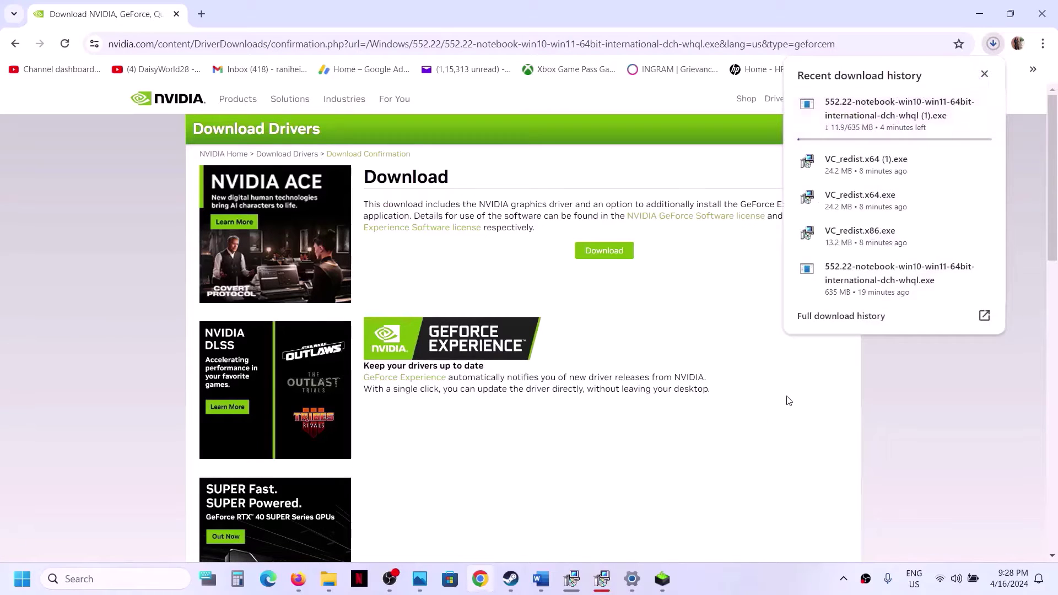
pyautogui.click(765, 430)
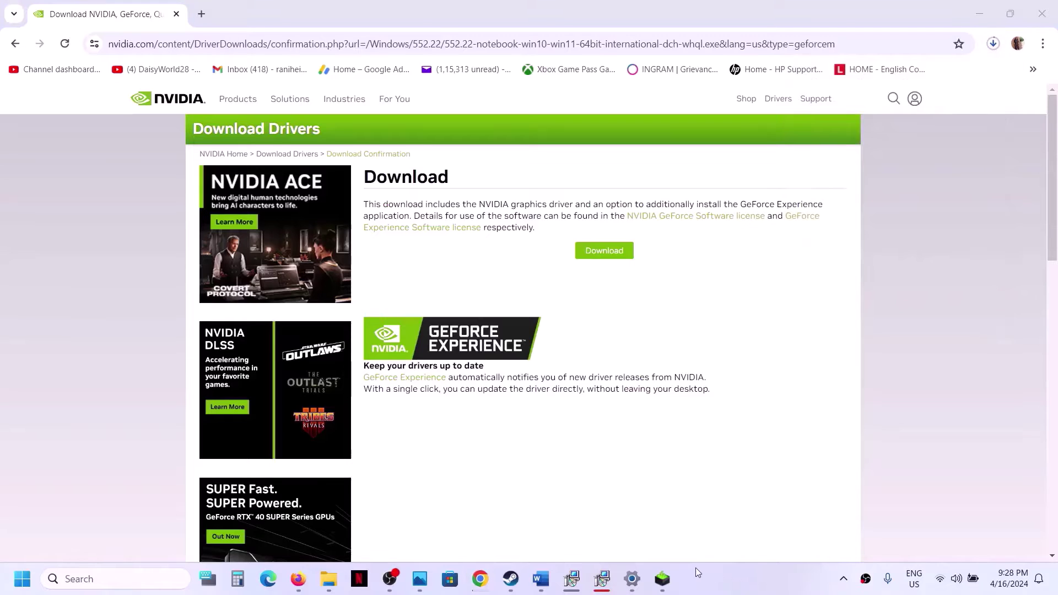
# Step: Start a custom installation of the NVIDIA driver with GeForce Experience in the NVIDIA Installer, with the clean installation option enabled
pyautogui.click(662, 579)
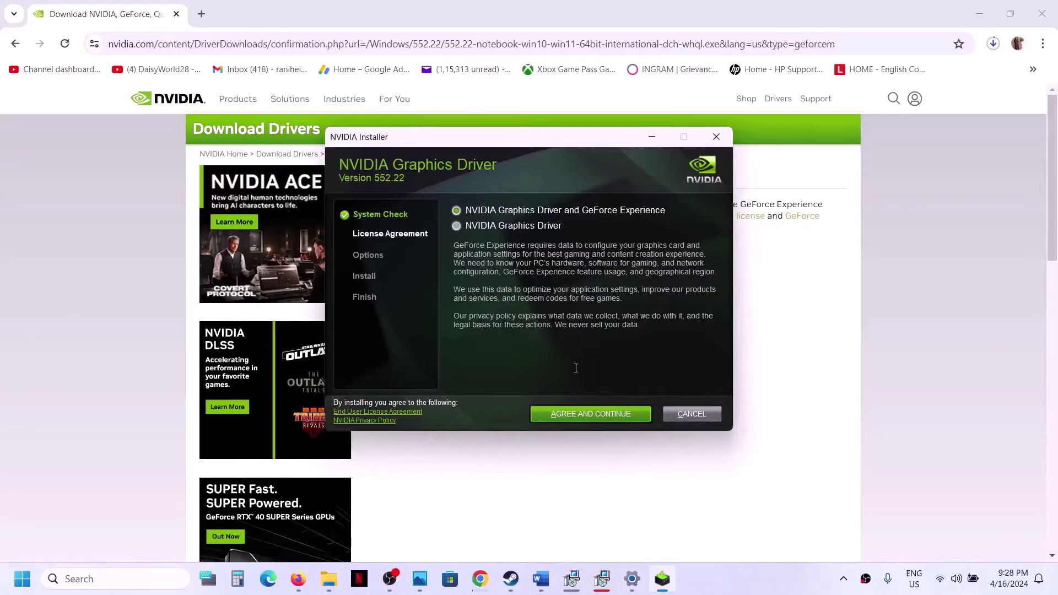
pyautogui.click(590, 415)
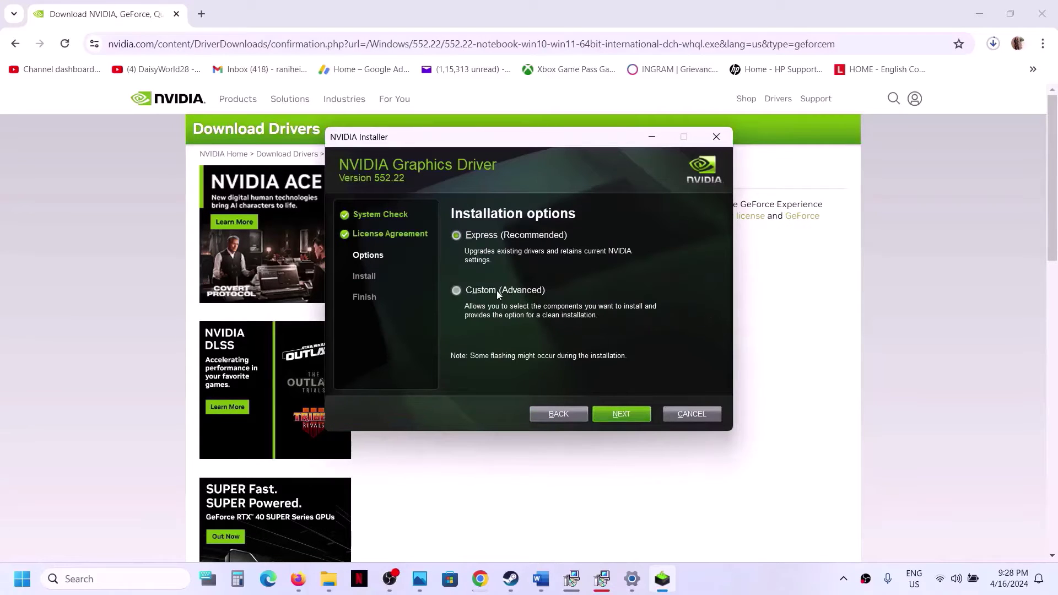
pyautogui.click(495, 293)
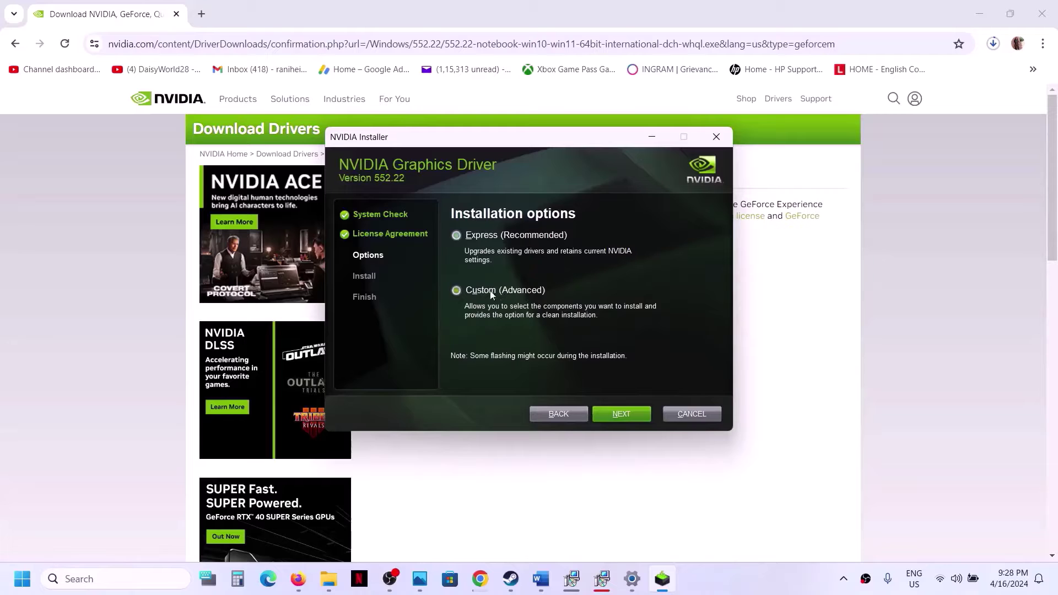
pyautogui.click(627, 421)
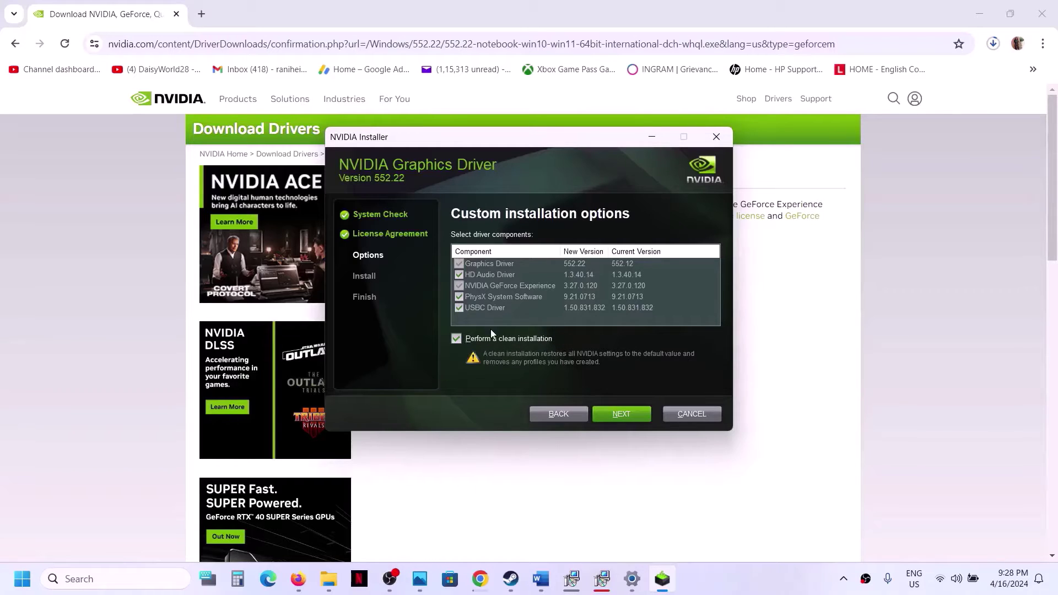
pyautogui.click(621, 416)
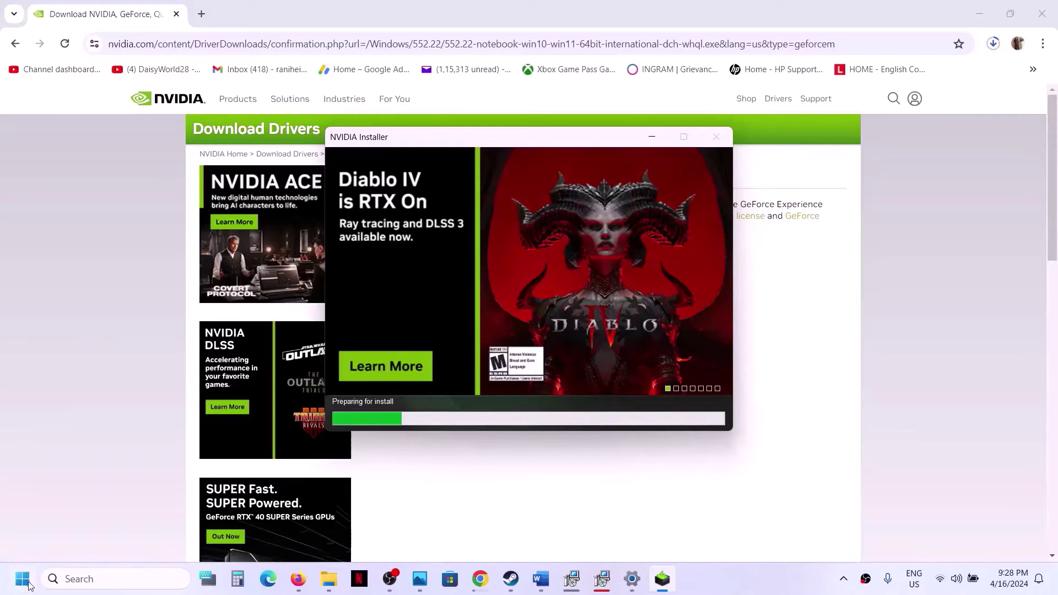
# Step: Display the Windows power options and dismiss them
pyautogui.press('super')
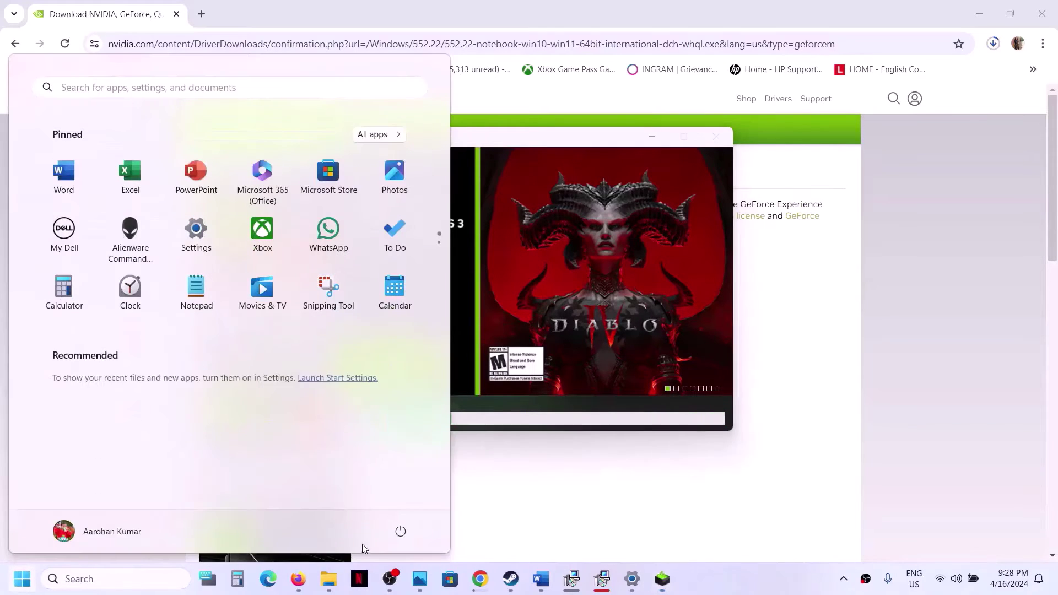
pyautogui.click(401, 529)
pyautogui.press('super')
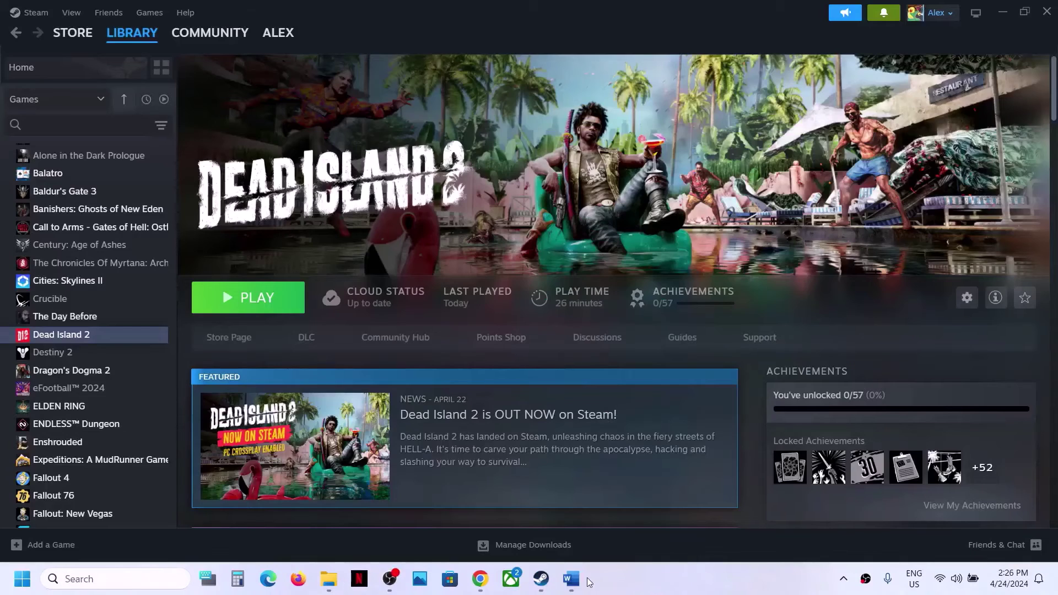
# Step: Switch to the Word document, copy "graphics" from Step 8, search Windows for it and open Graphics settings
pyautogui.click(572, 580)
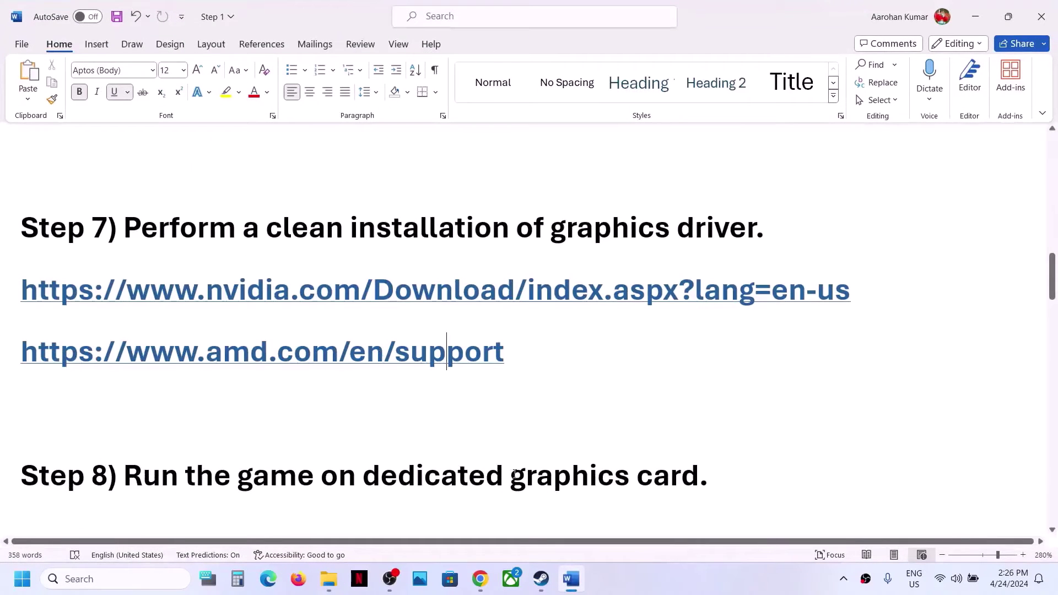
pyautogui.doubleClick(546, 473)
pyautogui.hotkey('ctrl', 'c')
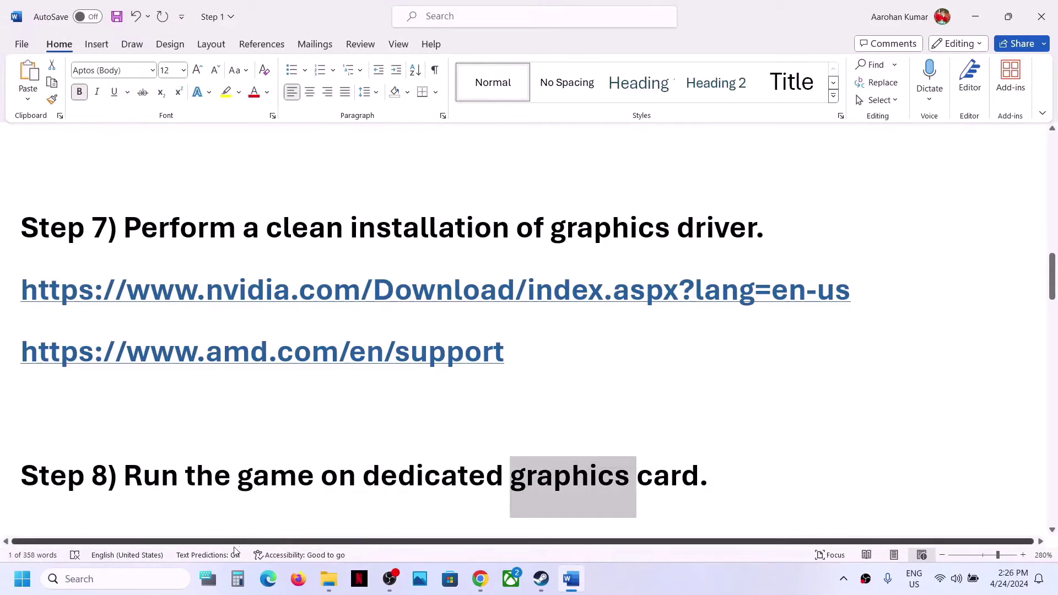
pyautogui.click(168, 577)
pyautogui.hotkey('ctrl', 'v')
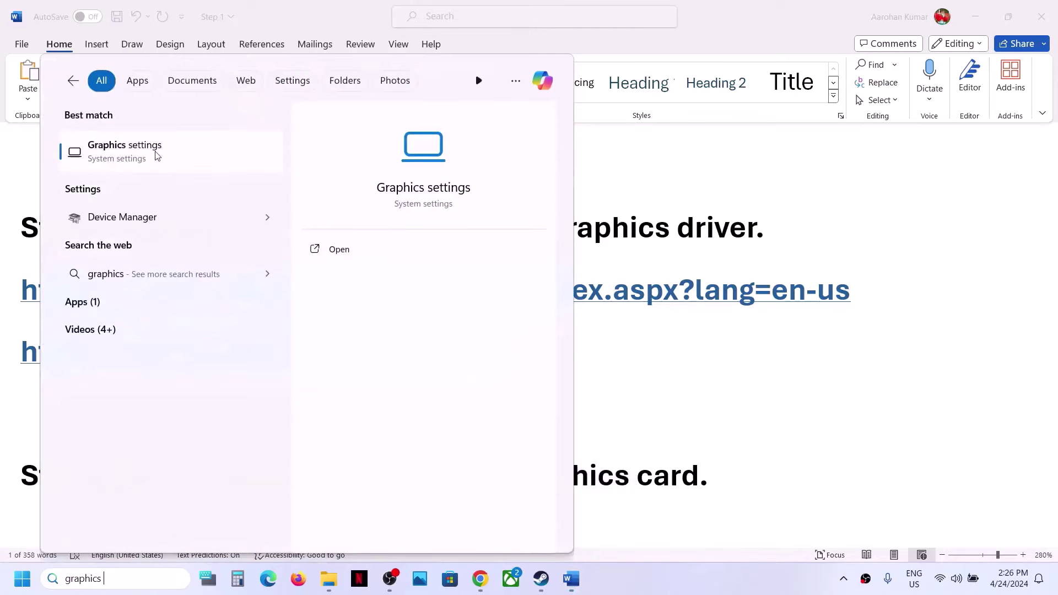
pyautogui.click(157, 156)
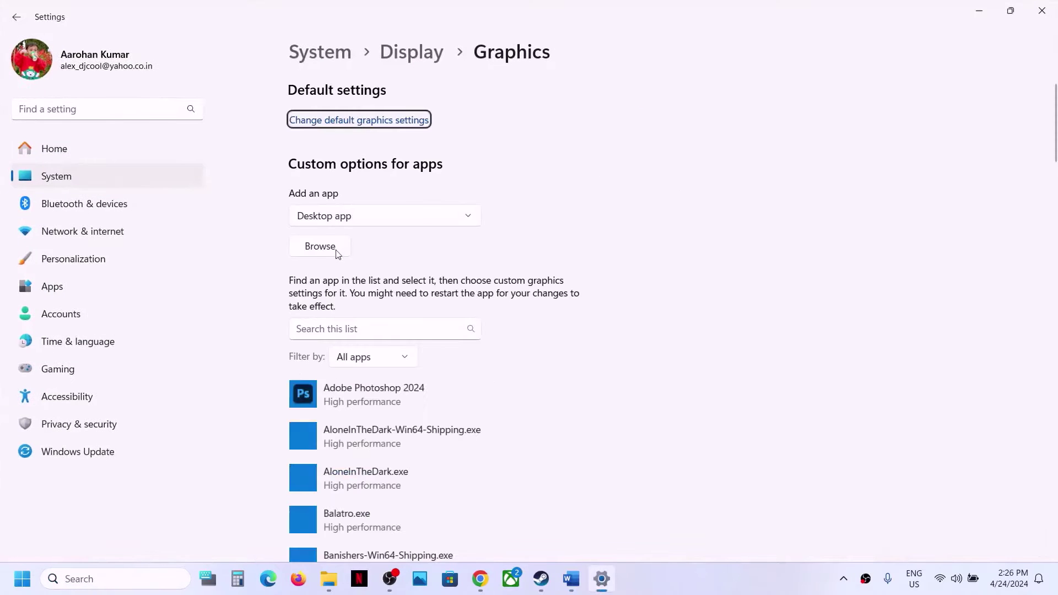
# Step: Browse for a desktop app to add to the custom graphics options and go to C:\Program Files (x86)\Steam
pyautogui.click(331, 249)
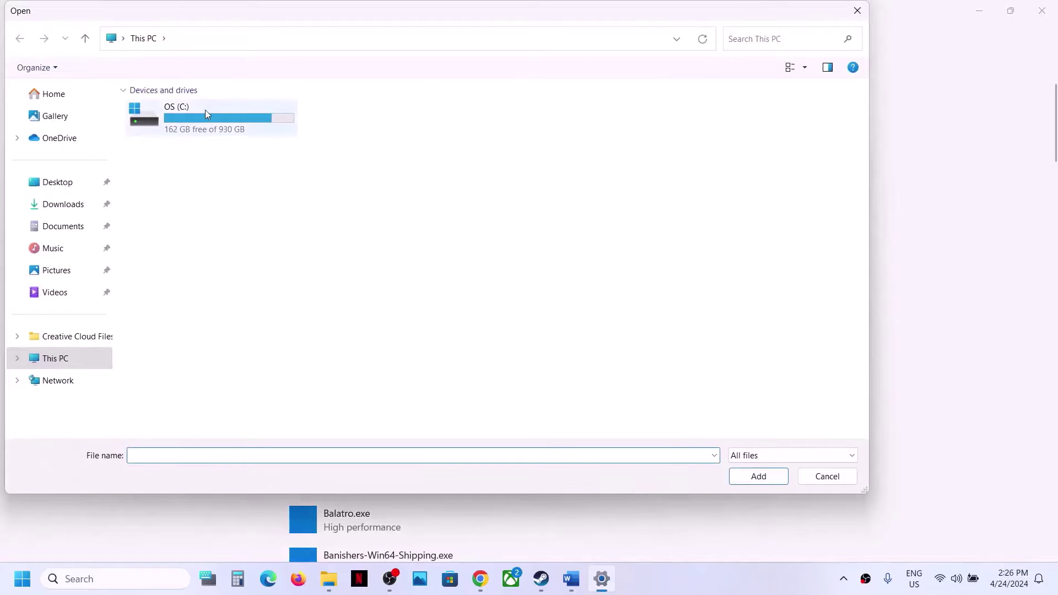
pyautogui.doubleClick(205, 111)
pyautogui.scroll(-3, 247, 281)
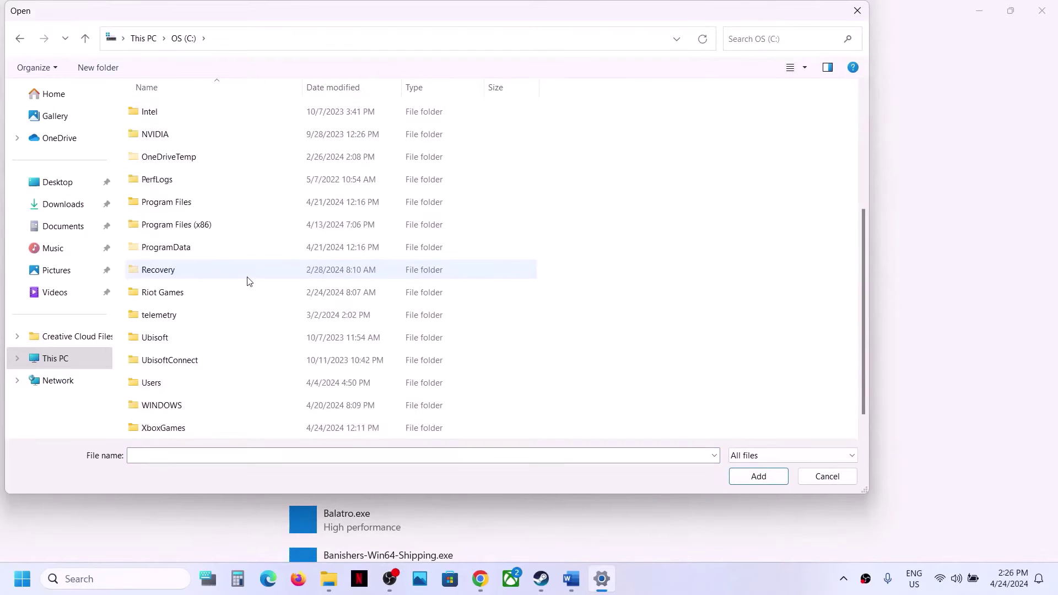
pyautogui.doubleClick(212, 230)
pyautogui.scroll(-6, 210, 229)
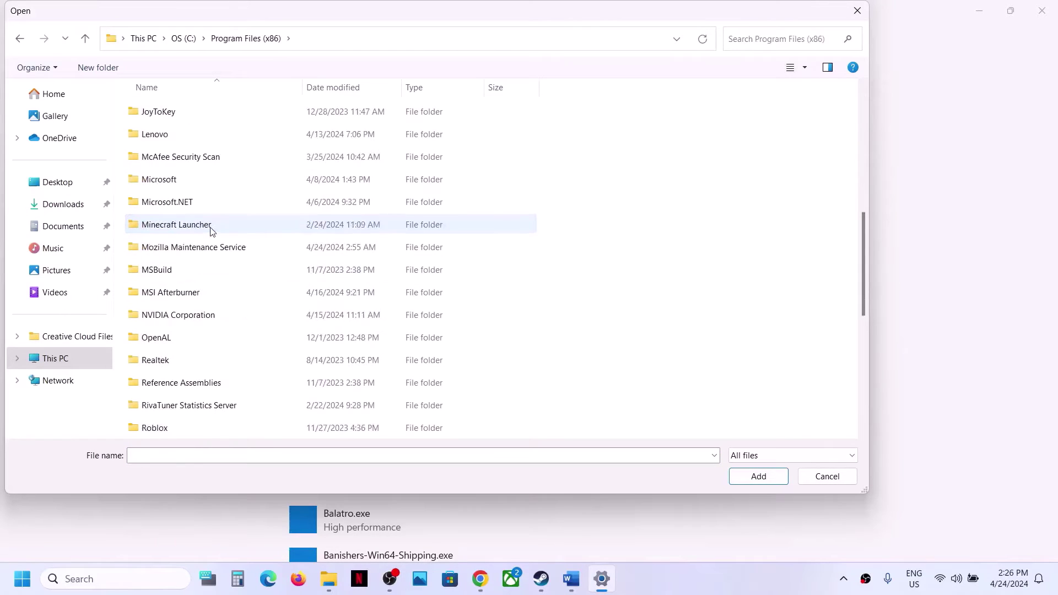
pyautogui.scroll(-3, 189, 293)
pyautogui.doubleClick(157, 270)
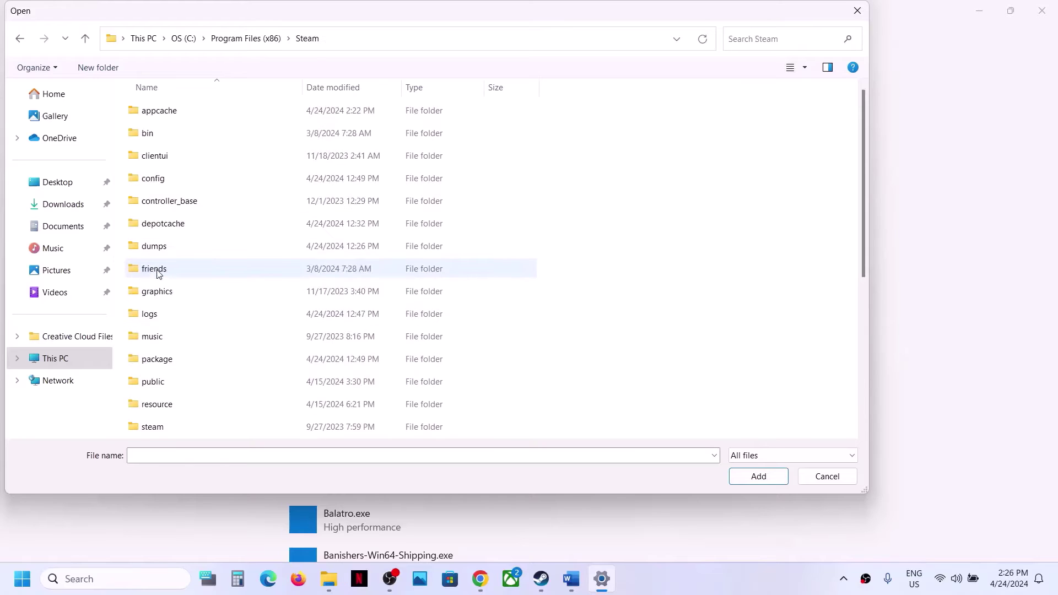
# Step: Add the DeadIsland application from steamapps\common\Dead Island 2 to the custom graphics apps
pyautogui.scroll(-4, 159, 273)
pyautogui.doubleClick(171, 183)
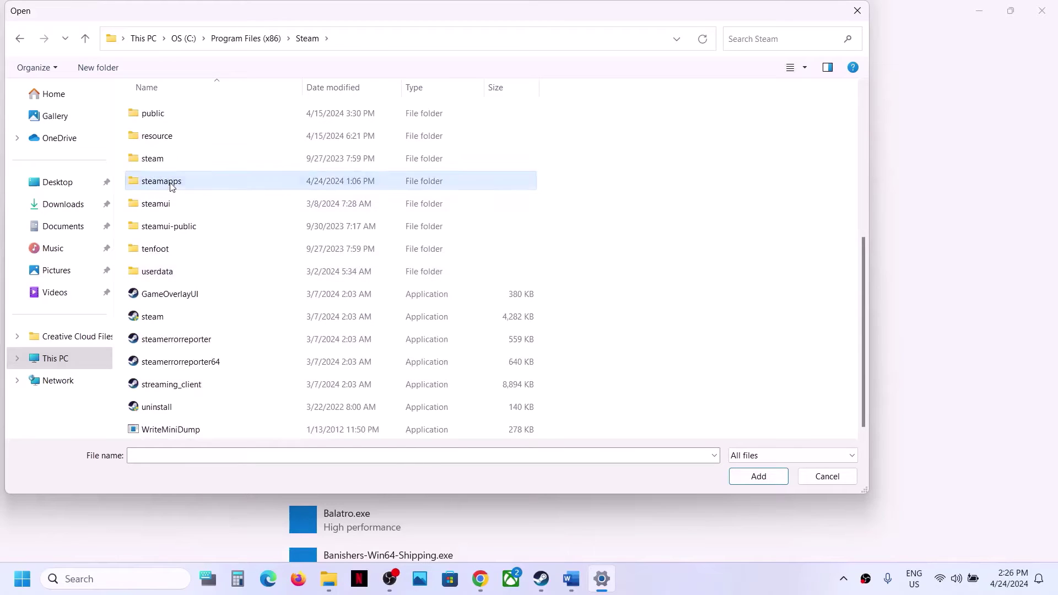
pyautogui.doubleClick(171, 112)
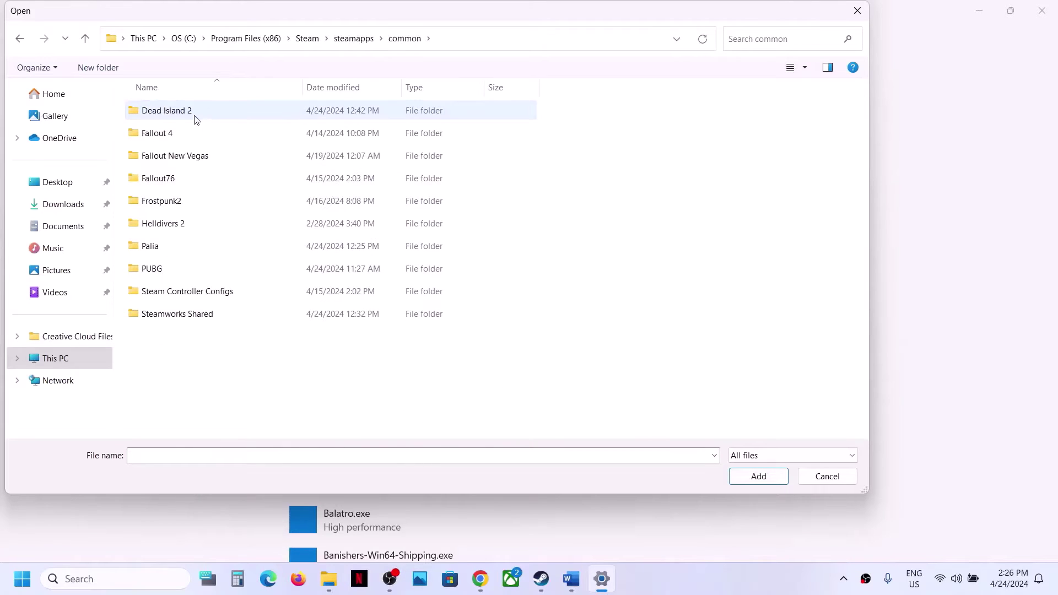
pyautogui.doubleClick(193, 117)
pyautogui.click(168, 205)
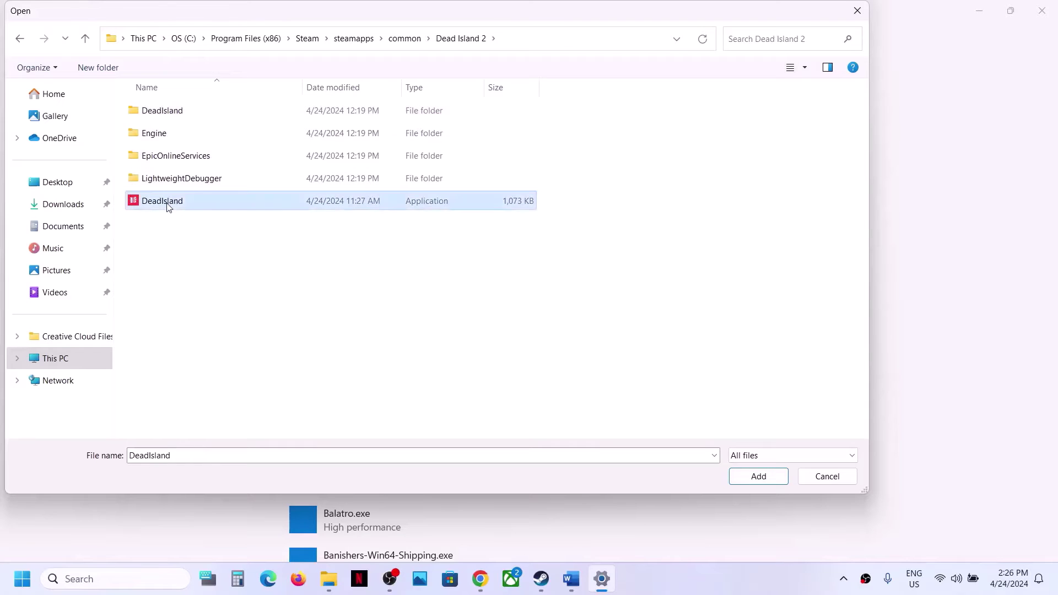
pyautogui.click(766, 480)
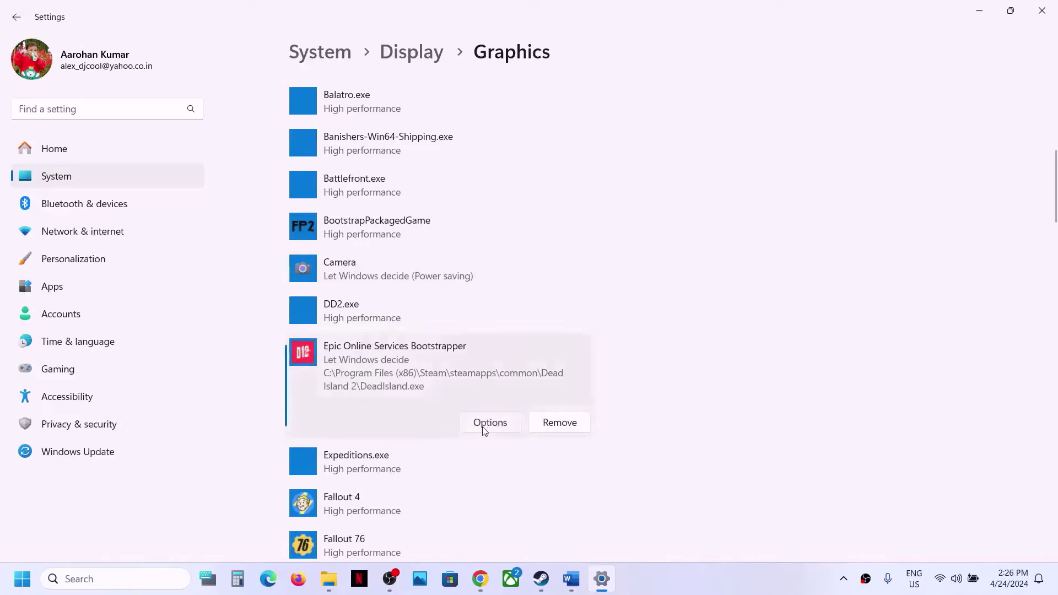
# Step: Set the graphics preference of the added DeadIsland.exe entry to High performance and save it
pyautogui.click(485, 424)
pyautogui.click(444, 288)
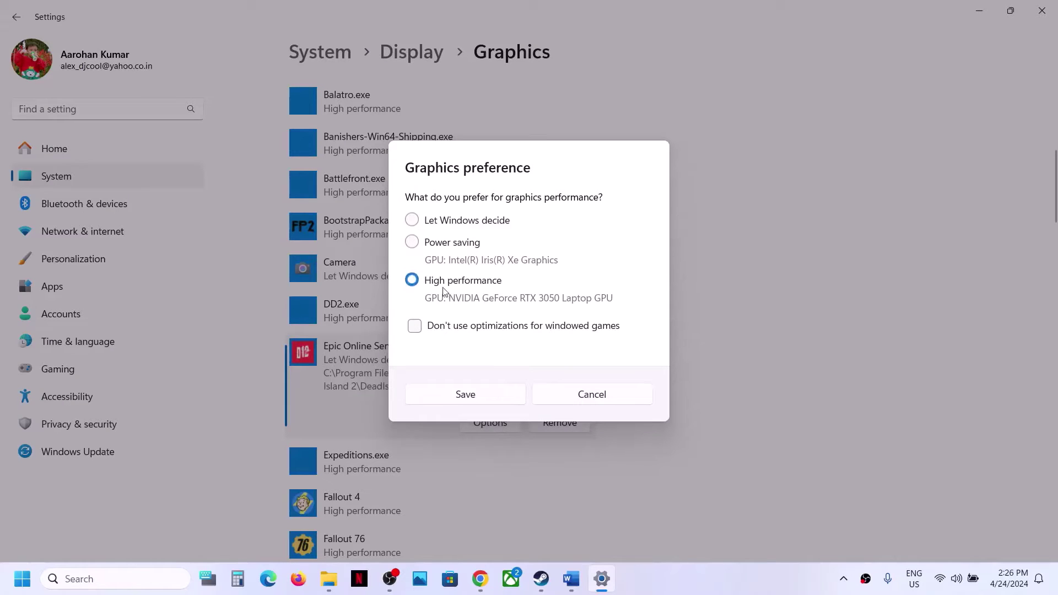
pyautogui.click(463, 394)
pyautogui.scroll(-1, 478, 397)
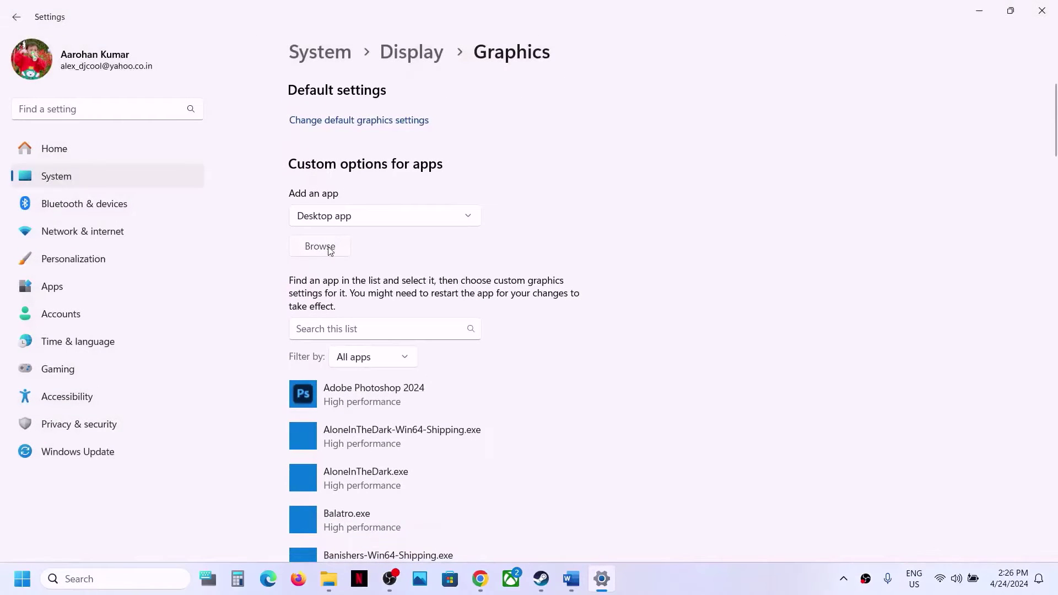
# Step: Add the DeadIsland-Win64-Shipping application from DeadIsland\Binaries\Win64 to the custom graphics apps
pyautogui.click(331, 250)
pyautogui.doubleClick(179, 112)
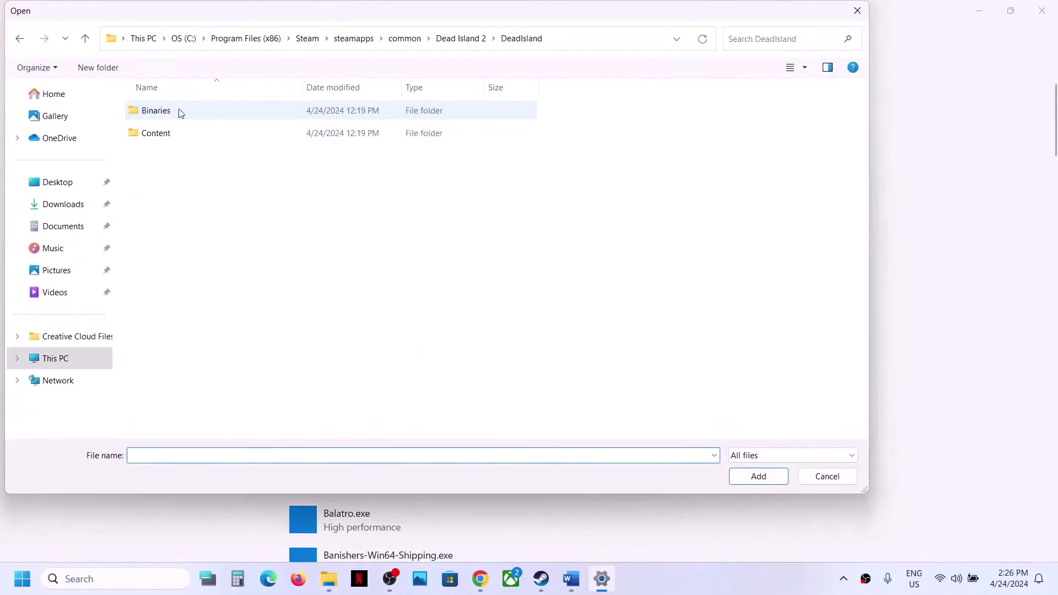
pyautogui.click(180, 112)
pyautogui.doubleClick(181, 113)
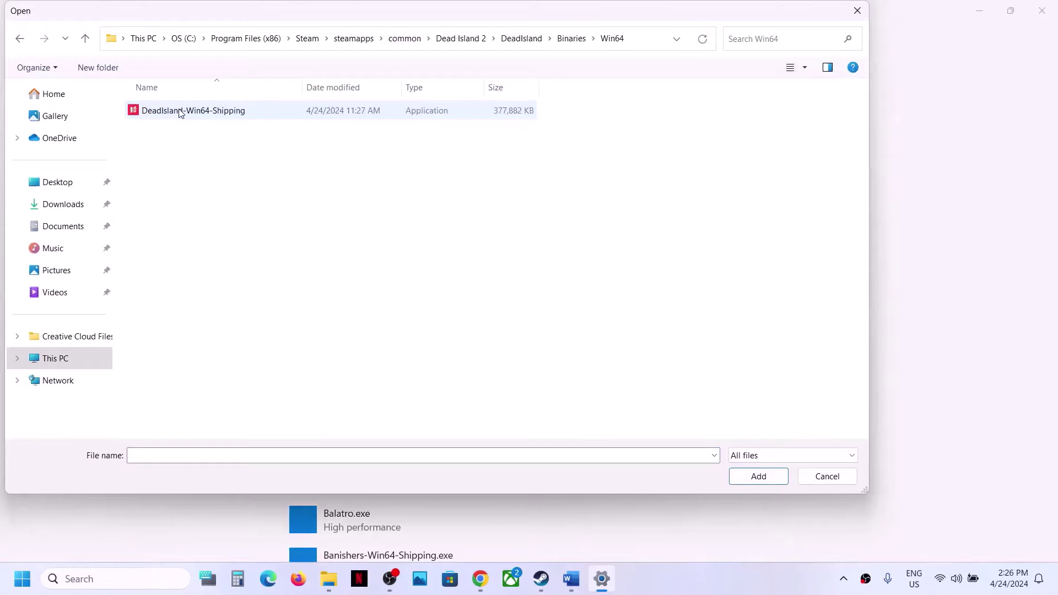
pyautogui.click(216, 113)
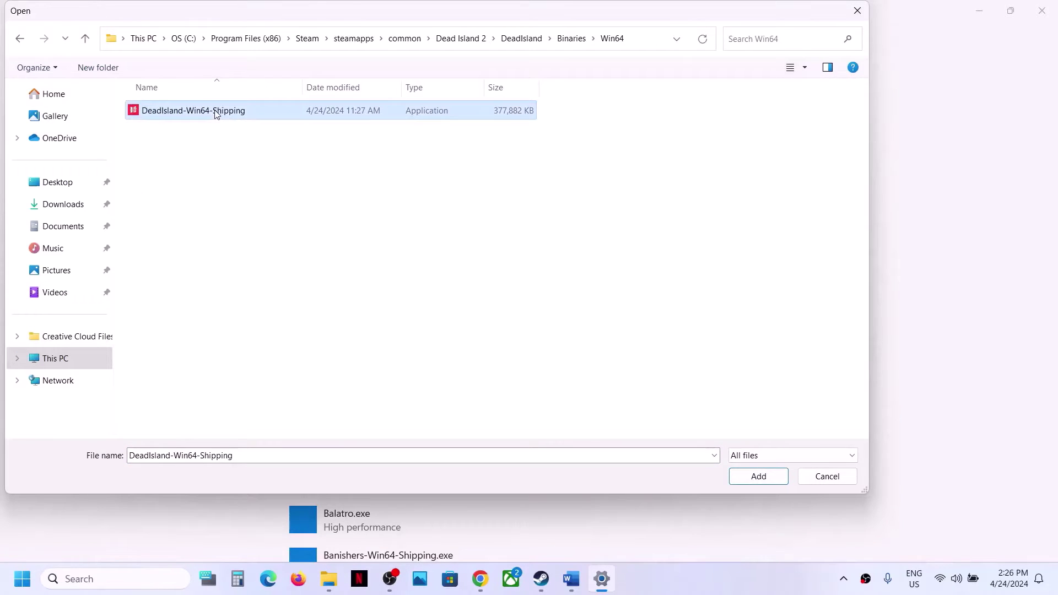
pyautogui.click(758, 476)
# Step: Set the graphics preference of the added Dead Island 2 entry to High performance, save it and close Settings
pyautogui.click(474, 466)
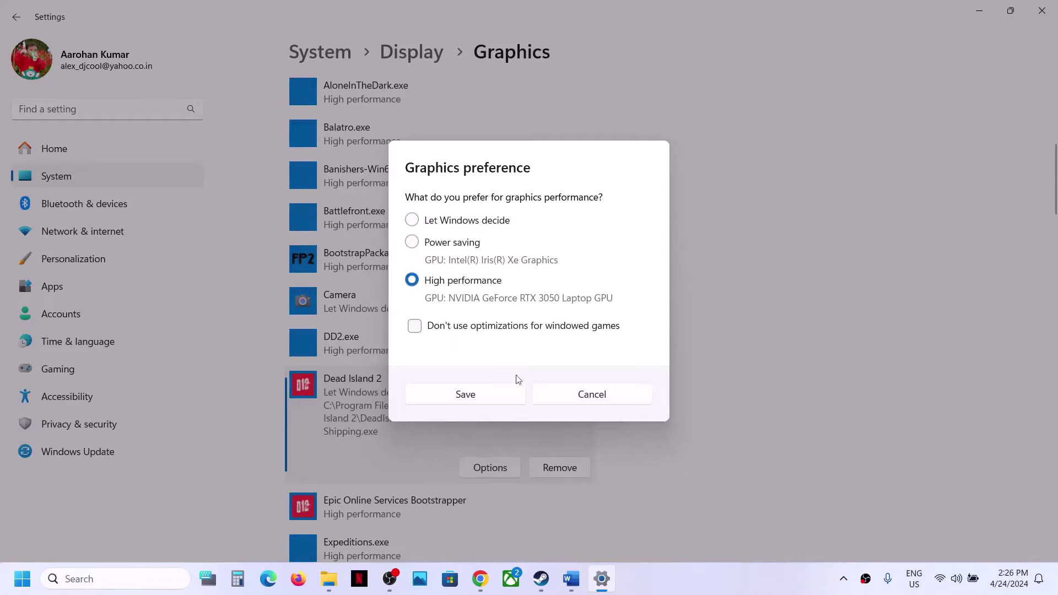
pyautogui.click(466, 395)
pyautogui.click(1047, 6)
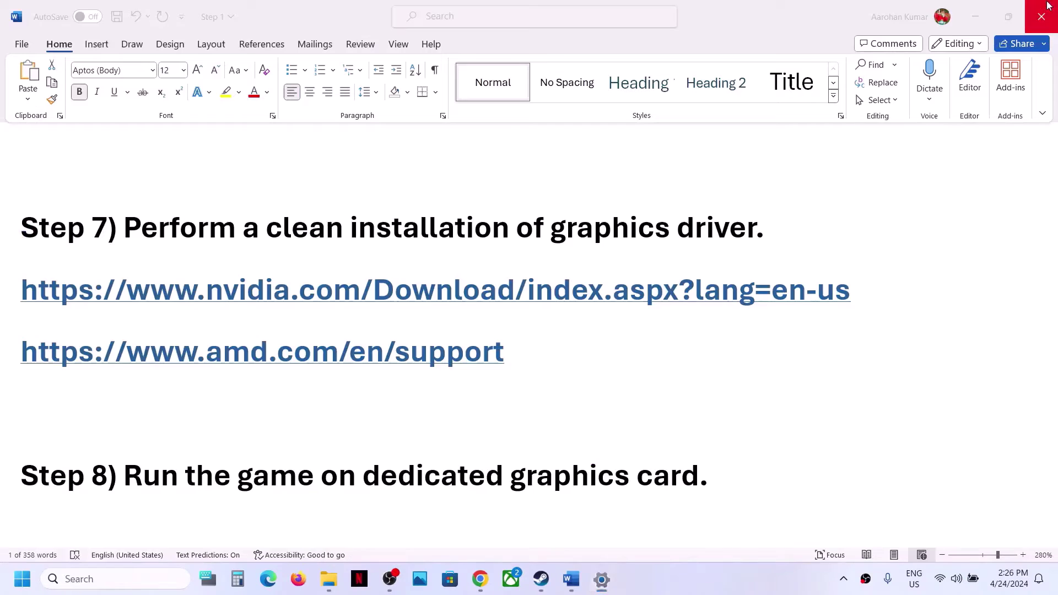
# Step: Highlight the Step 9 instruction in the Word document about running the game as an administrator from the installation folder
pyautogui.scroll(-3, 358, 403)
pyautogui.scroll(-1, 358, 403)
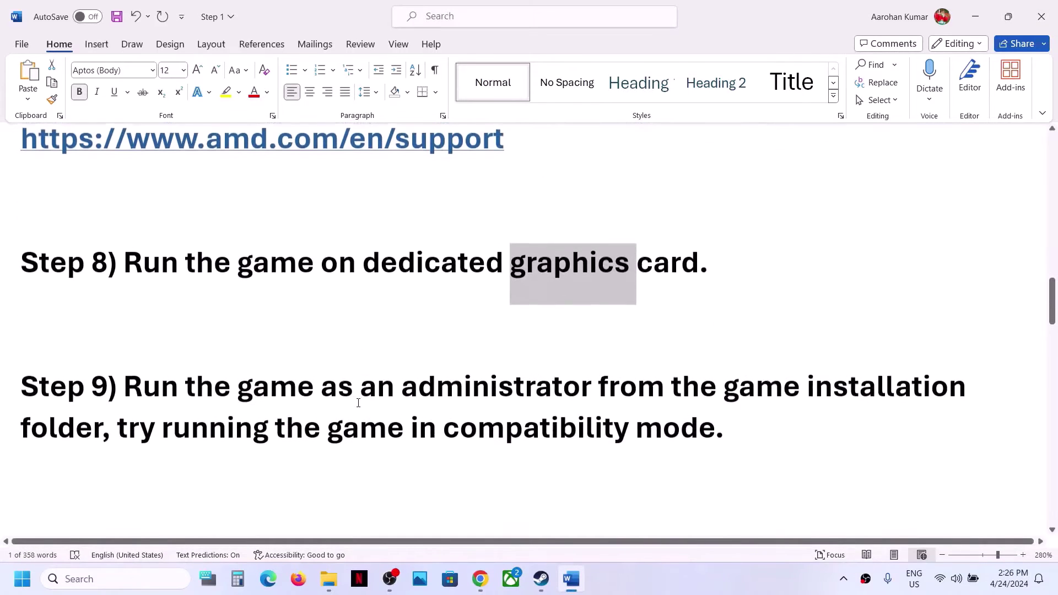
pyautogui.moveTo(146, 386); pyautogui.dragTo(117, 430)
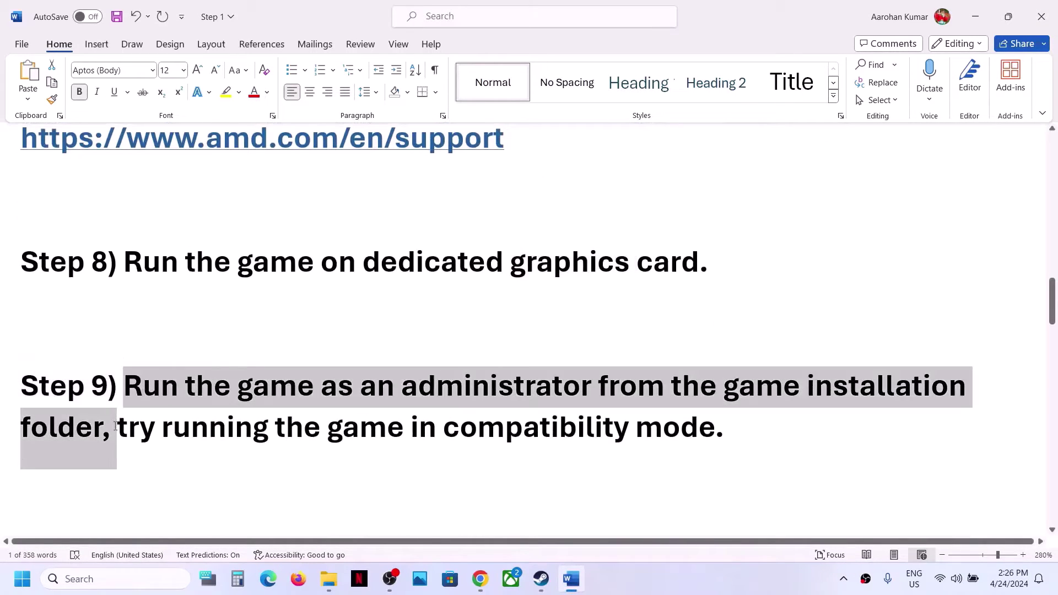
# Step: Switch to Steam and open the local files folder of Dead Island 2 from the library
pyautogui.click(542, 591)
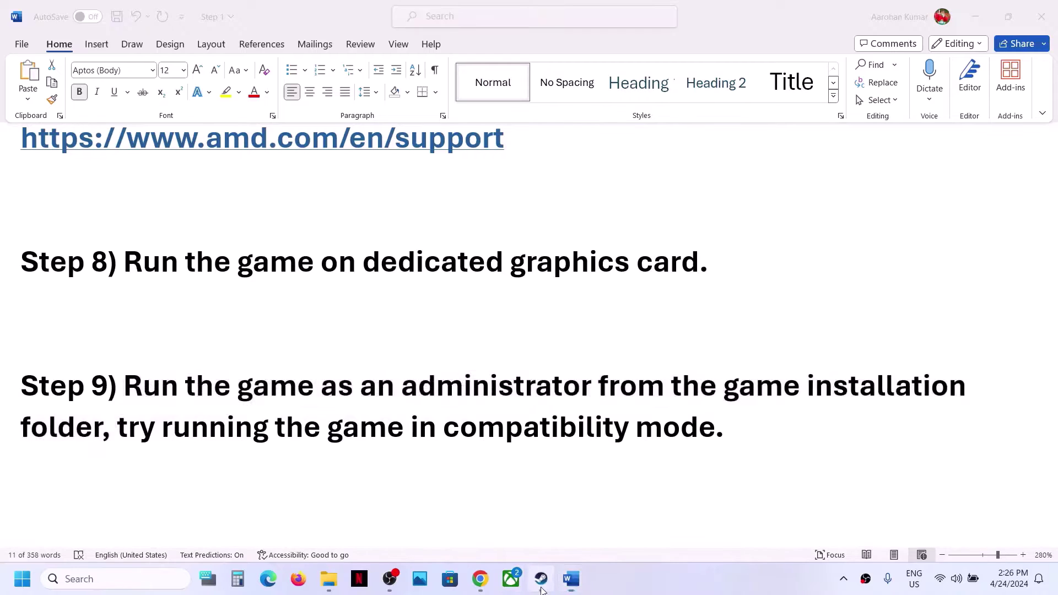
pyautogui.rightClick(83, 343)
pyautogui.moveTo(118, 426)
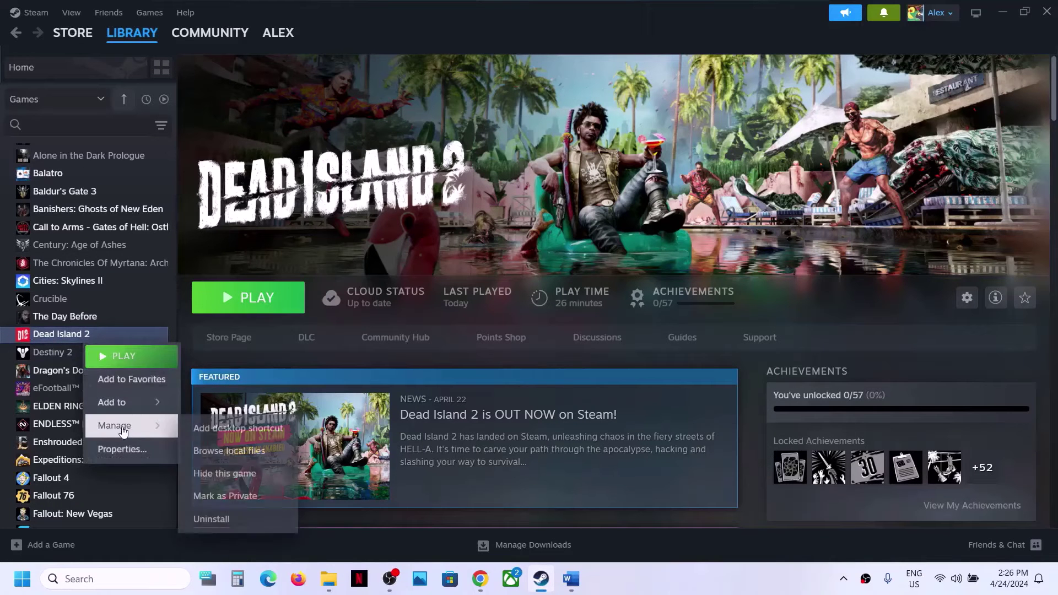
pyautogui.click(226, 450)
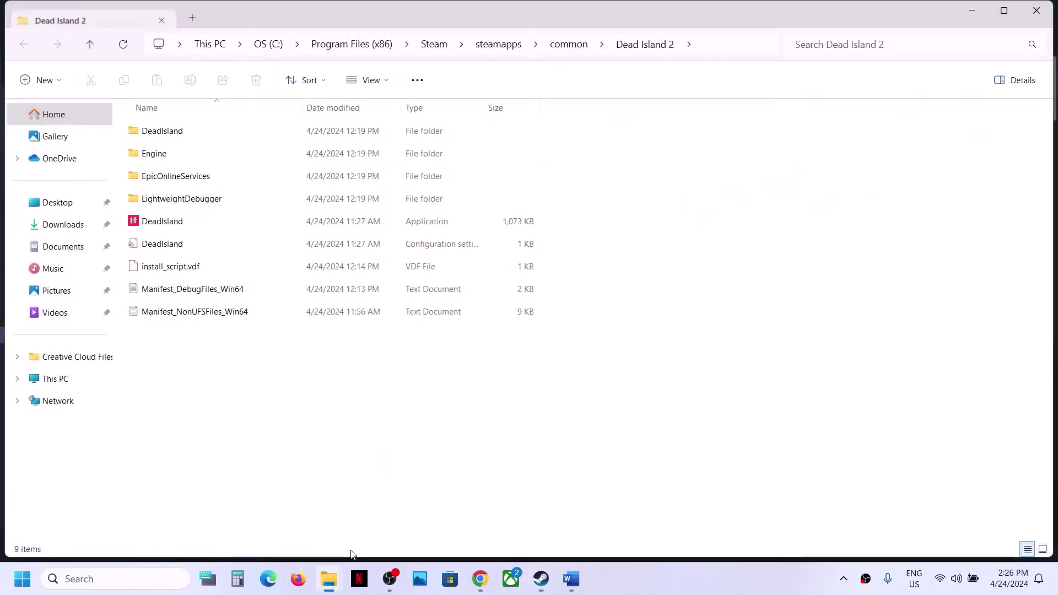
# Step: Set the DeadIsland application's compatibility properties to run as an administrator and save the change
pyautogui.rightClick(164, 226)
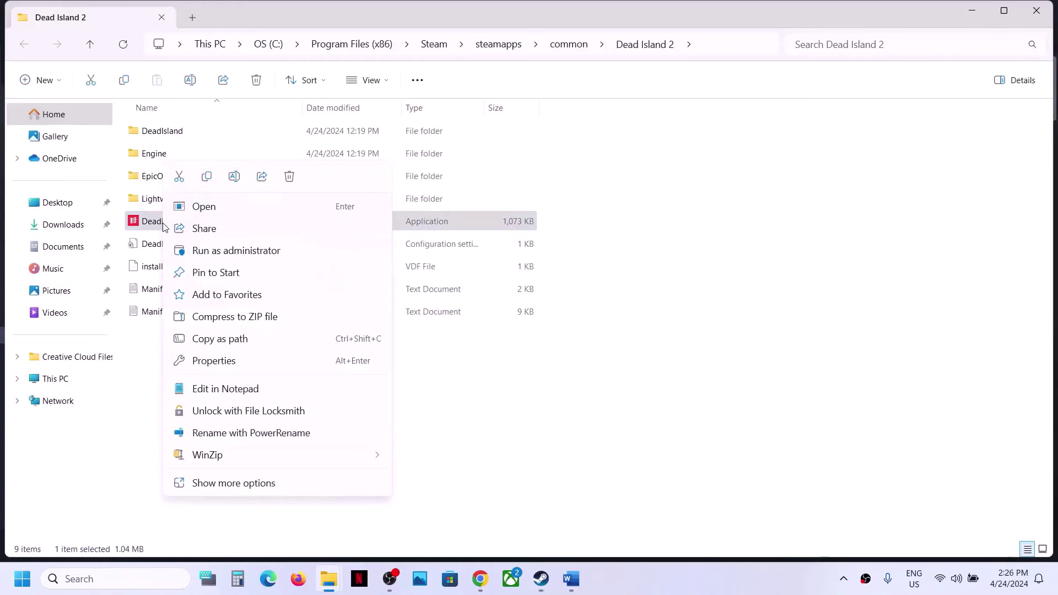
pyautogui.click(229, 359)
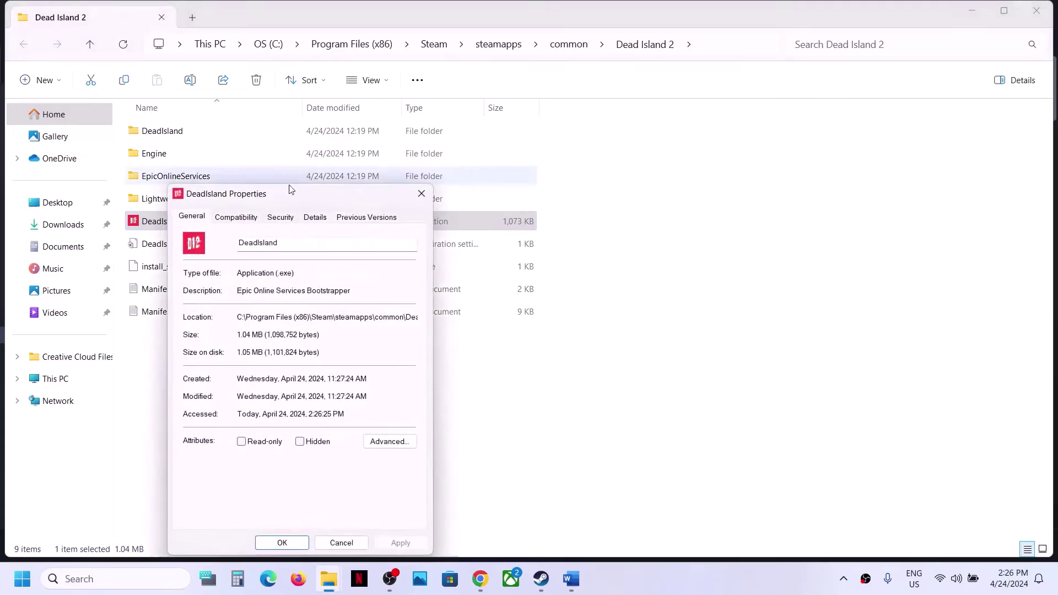
pyautogui.click(236, 217)
pyautogui.moveTo(278, 200); pyautogui.dragTo(517, 110)
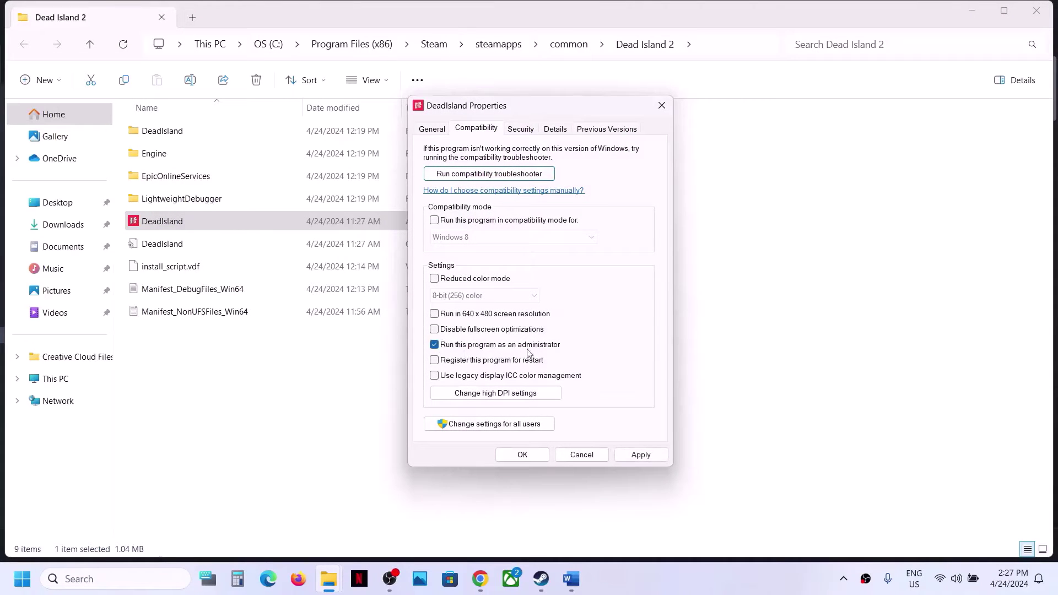
pyautogui.click(630, 455)
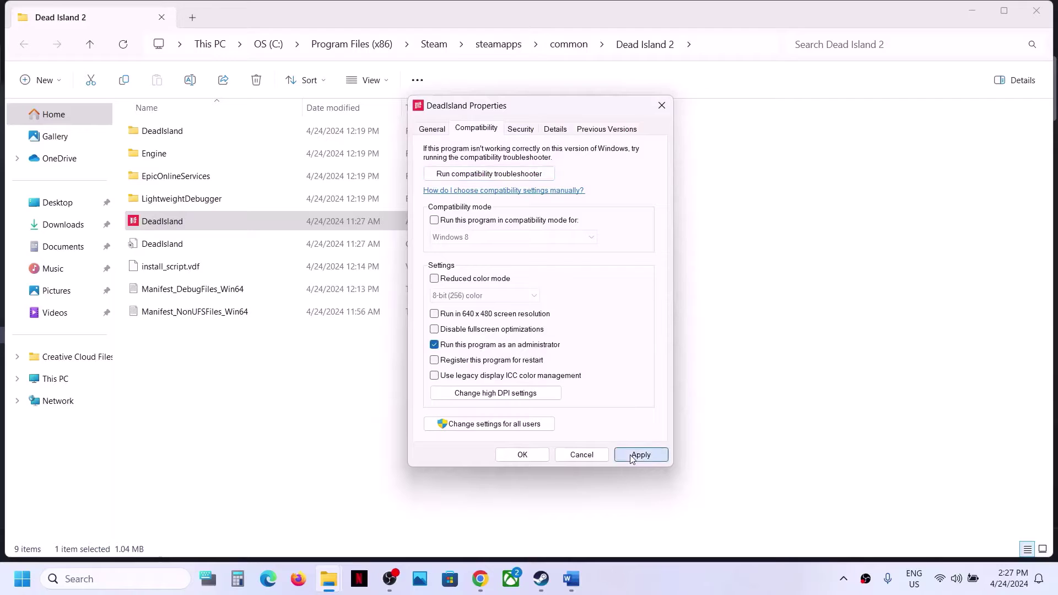
pyautogui.click(521, 455)
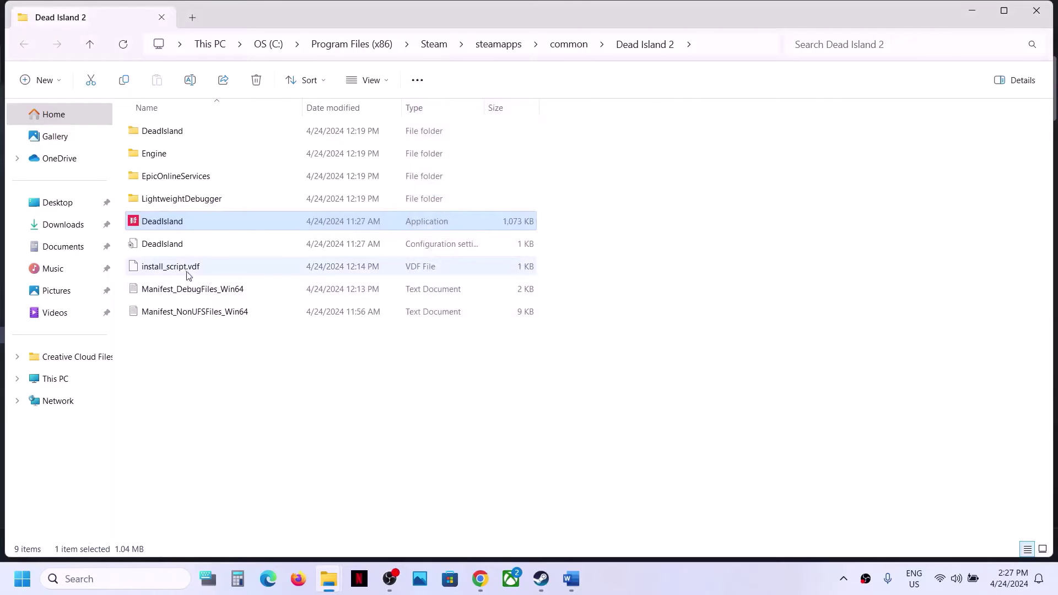
# Step: Enable compatibility mode for Windows 8 in the DeadIsland application's properties and save the change
pyautogui.rightClick(171, 226)
pyautogui.click(247, 361)
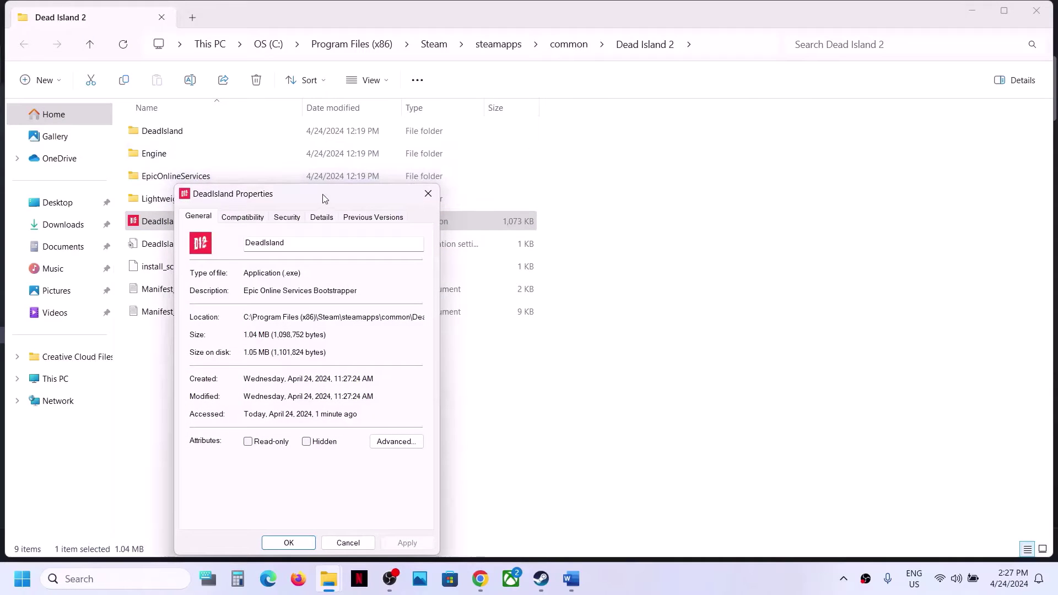
pyautogui.moveTo(324, 198); pyautogui.dragTo(462, 93)
pyautogui.click(381, 113)
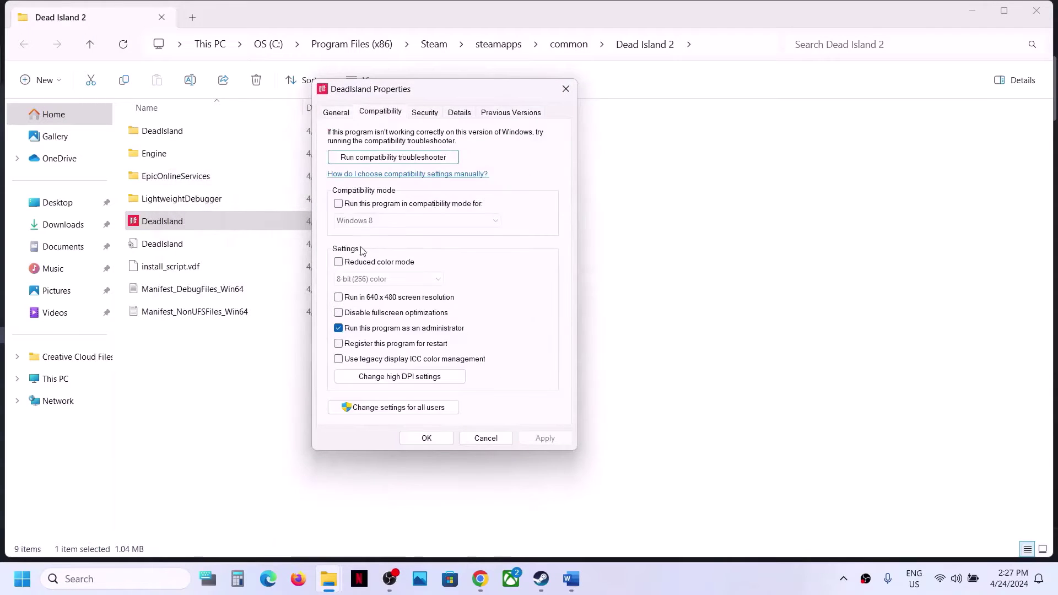
pyautogui.click(339, 203)
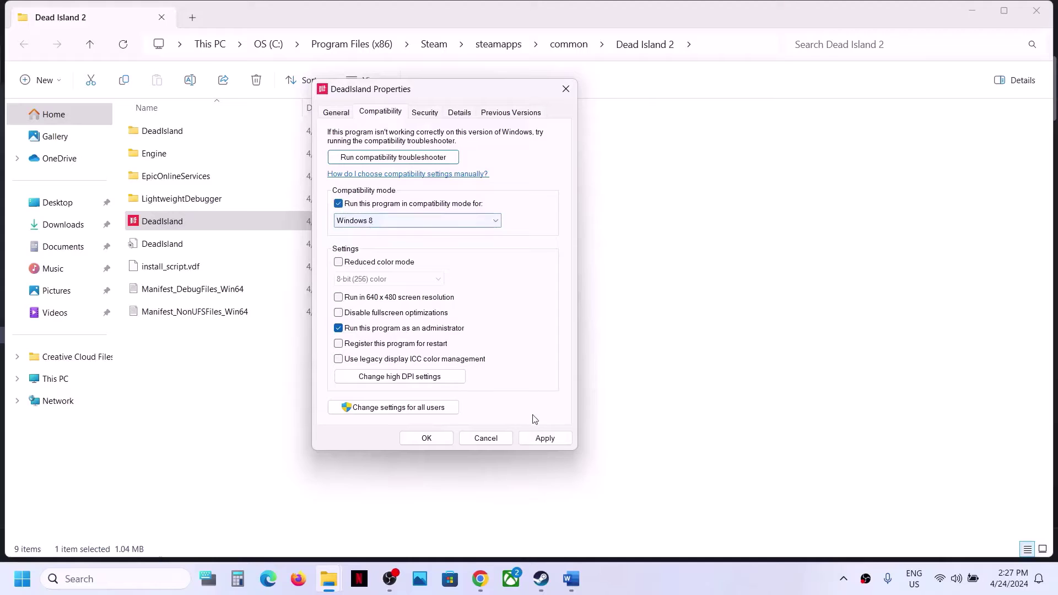
pyautogui.click(538, 435)
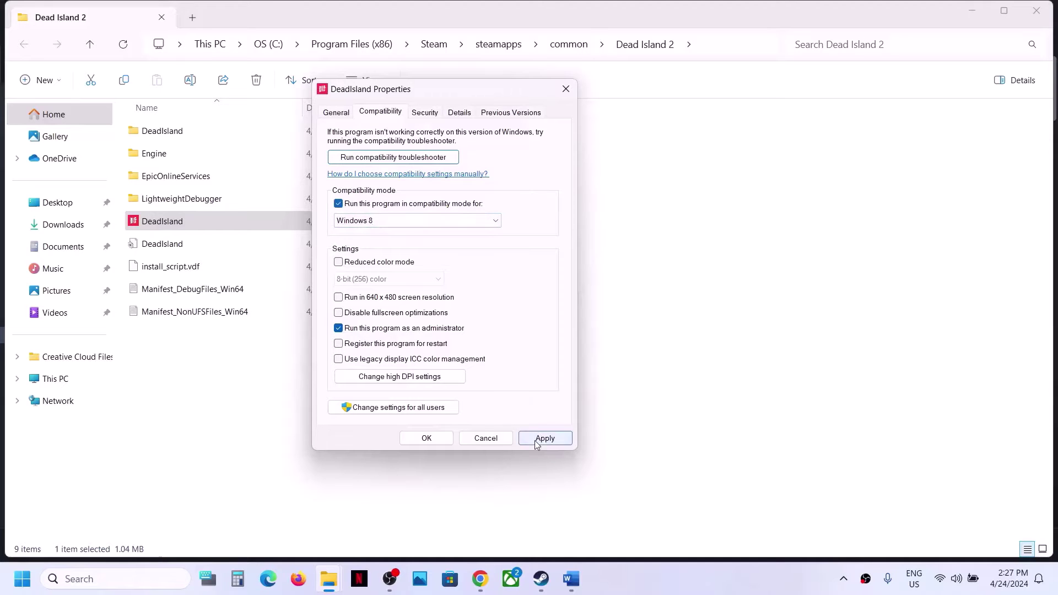
pyautogui.click(427, 439)
# Step: Change the DeadIsland application's compatibility mode to Windows 7 and save the change
pyautogui.rightClick(214, 219)
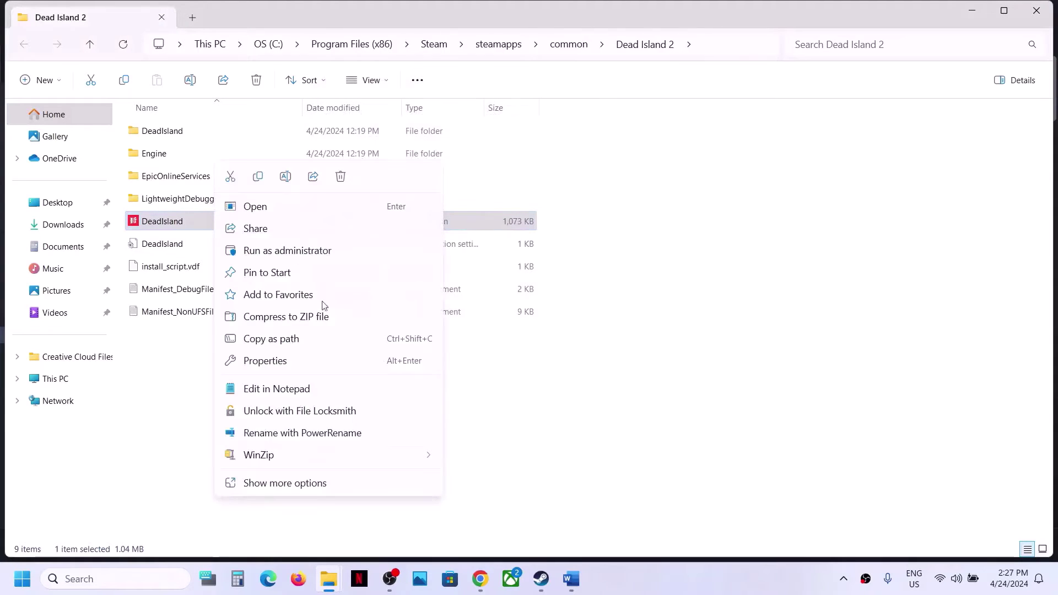
pyautogui.click(280, 361)
pyautogui.click(304, 219)
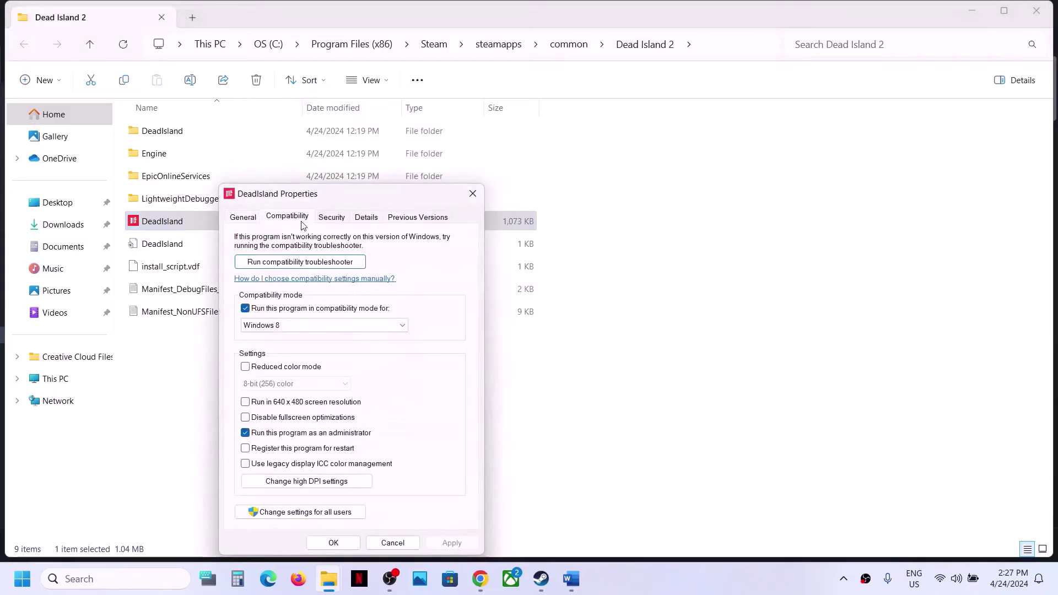
pyautogui.moveTo(341, 197); pyautogui.dragTo(486, 102)
pyautogui.click(423, 230)
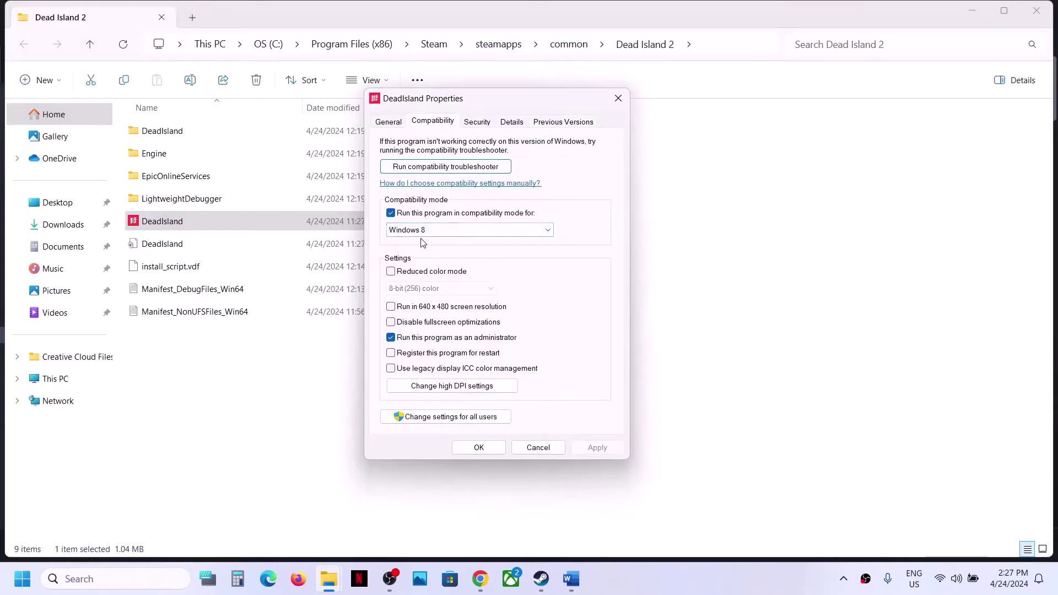
pyautogui.click(425, 306)
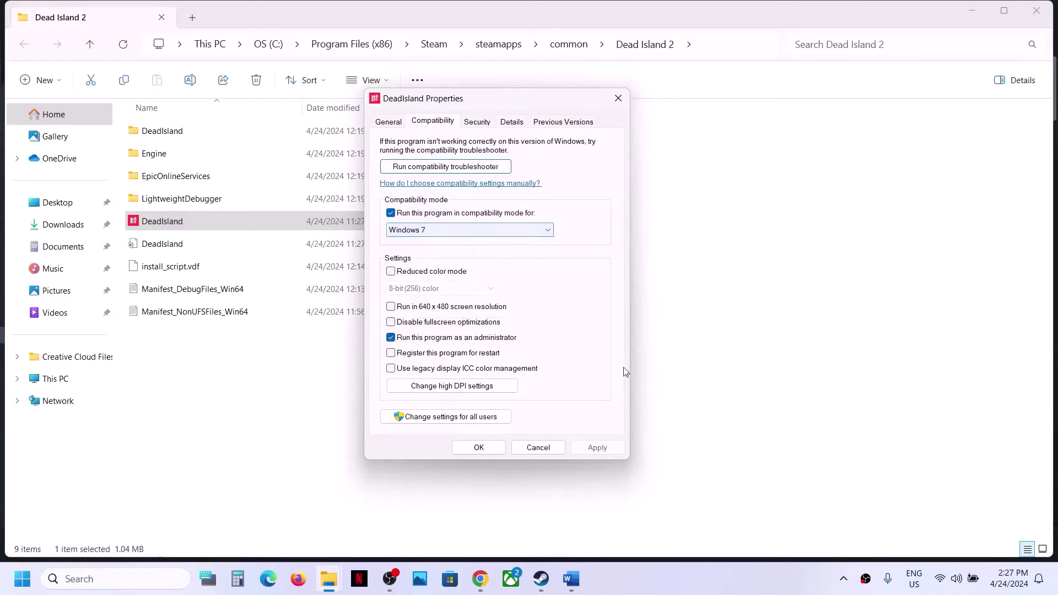
pyautogui.click(485, 451)
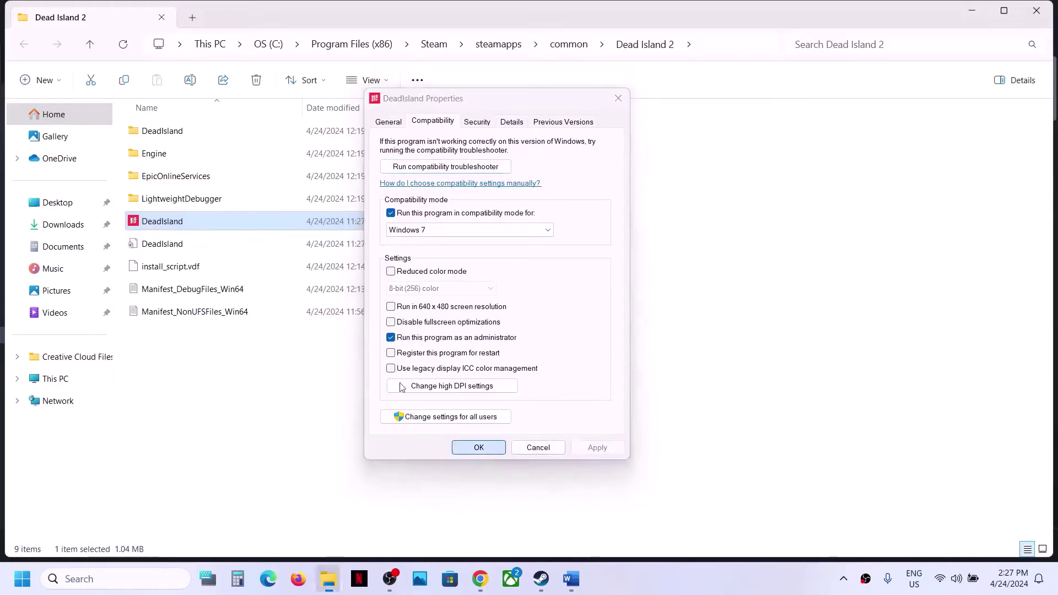
# Step: Disable fullscreen optimizations in the DeadIsland application's compatibility properties and save the change
pyautogui.rightClick(162, 230)
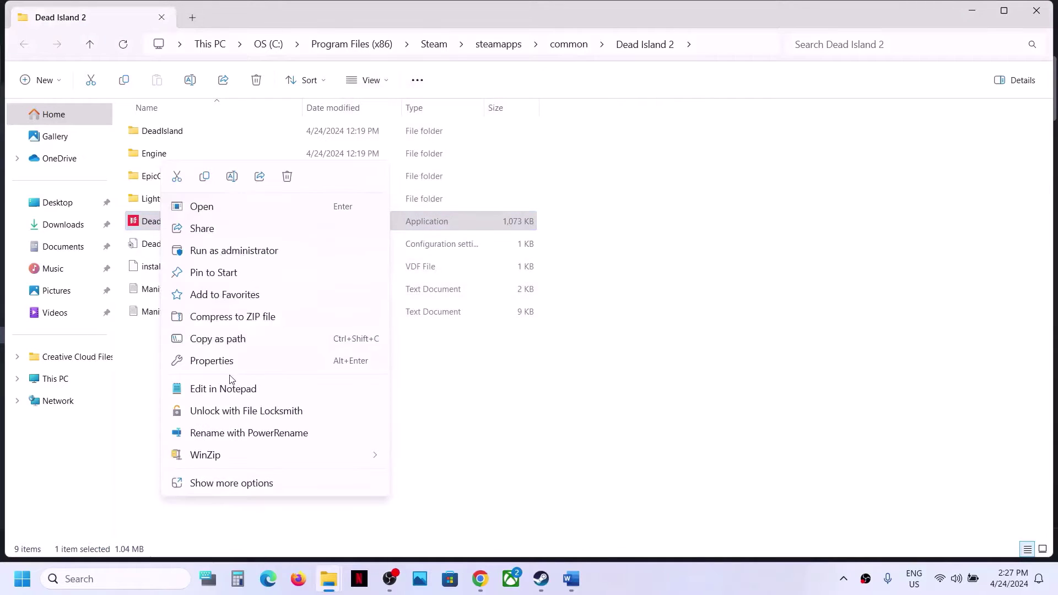
pyautogui.click(212, 361)
pyautogui.click(237, 219)
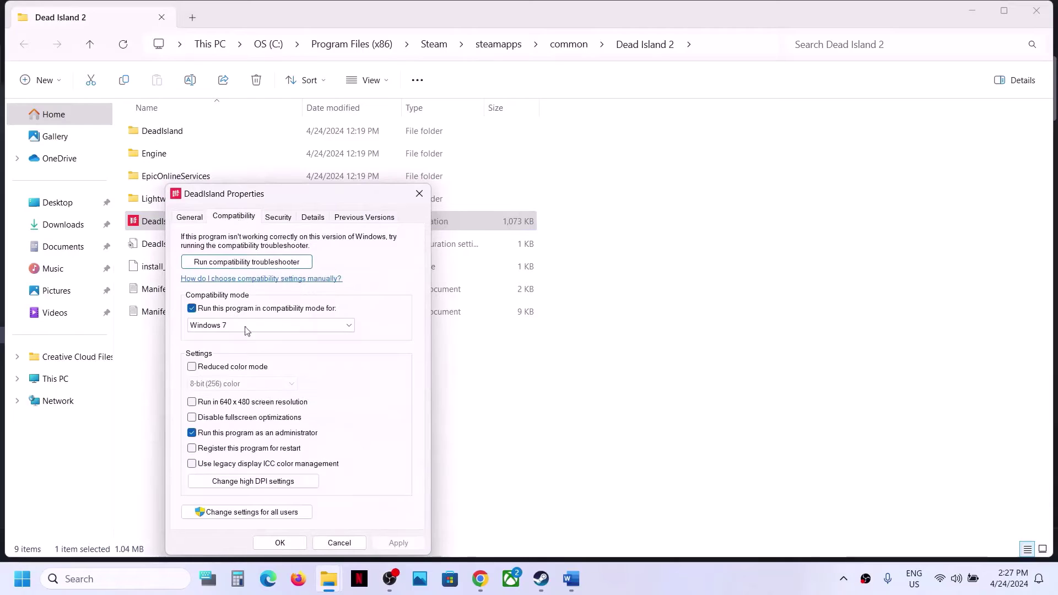
pyautogui.click(191, 418)
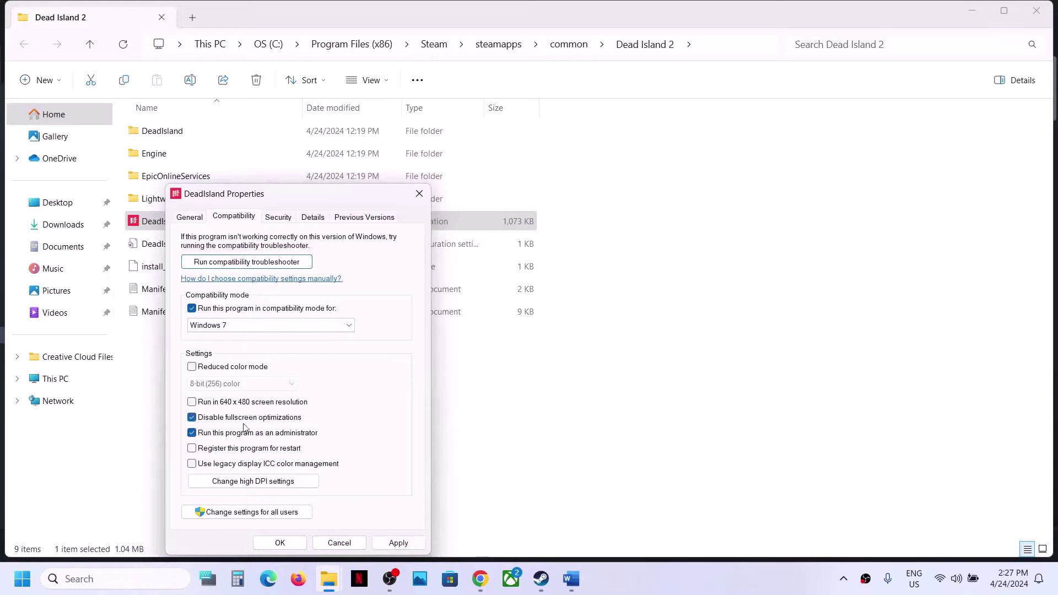
pyautogui.click(383, 546)
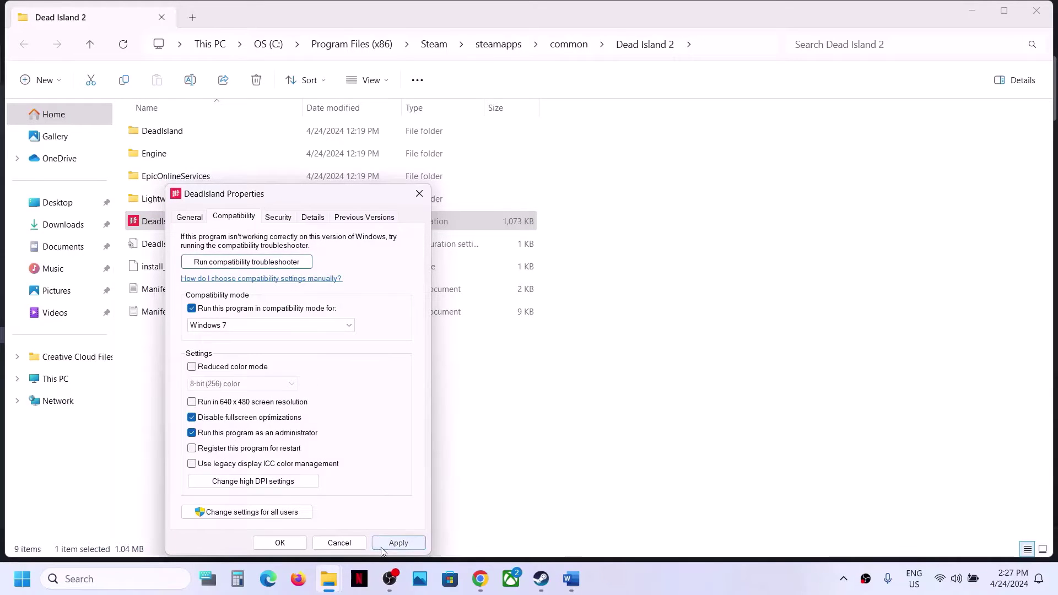
pyautogui.click(280, 544)
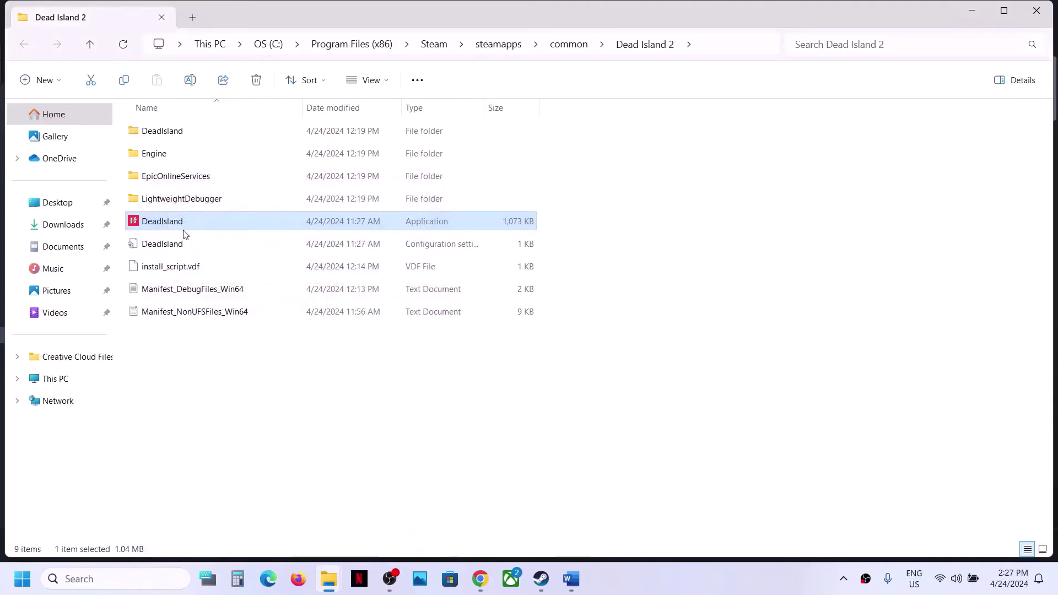
# Step: Go to the DeadIsland\Binaries\Win64 folder inside the game's installation folder
pyautogui.click(171, 138)
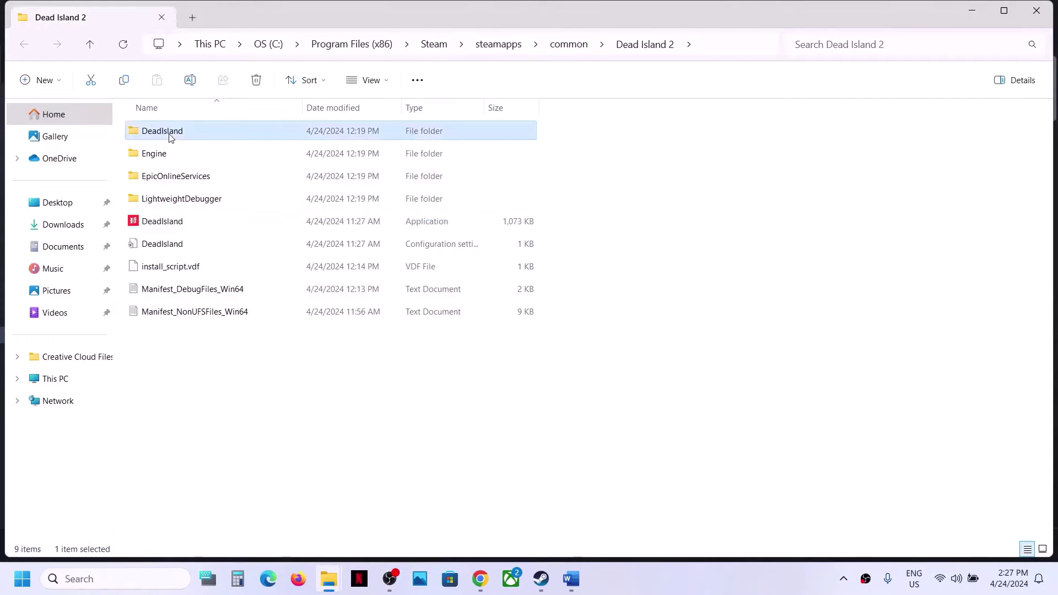
pyautogui.doubleClick(170, 138)
pyautogui.doubleClick(178, 133)
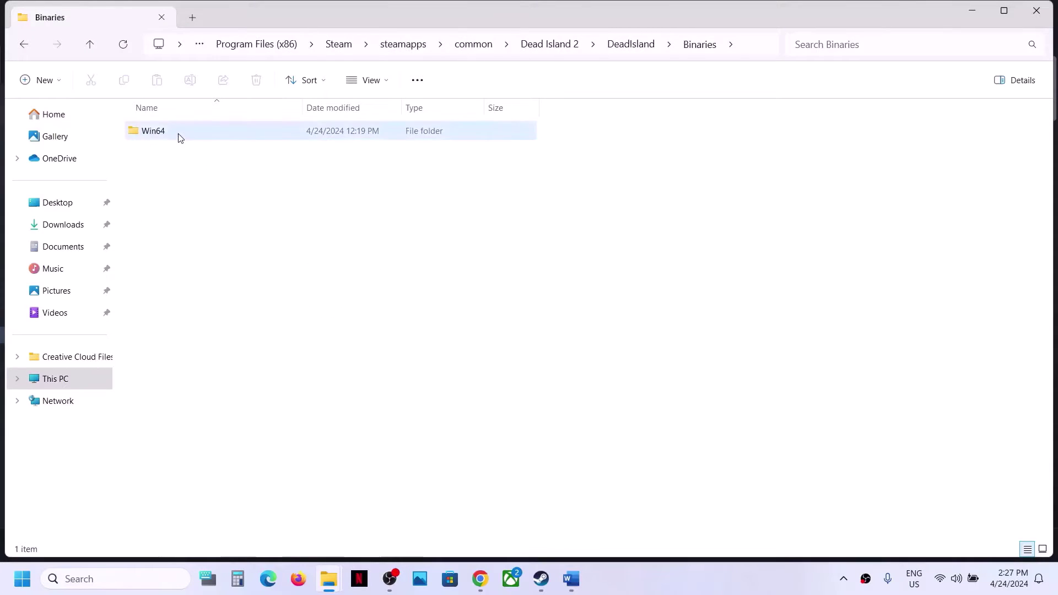
pyautogui.doubleClick(178, 134)
# Step: Set the DeadIsland-Win64-Shipping application in the Win64 folder to run as an administrator and save the change
pyautogui.click(208, 130)
pyautogui.rightClick(209, 131)
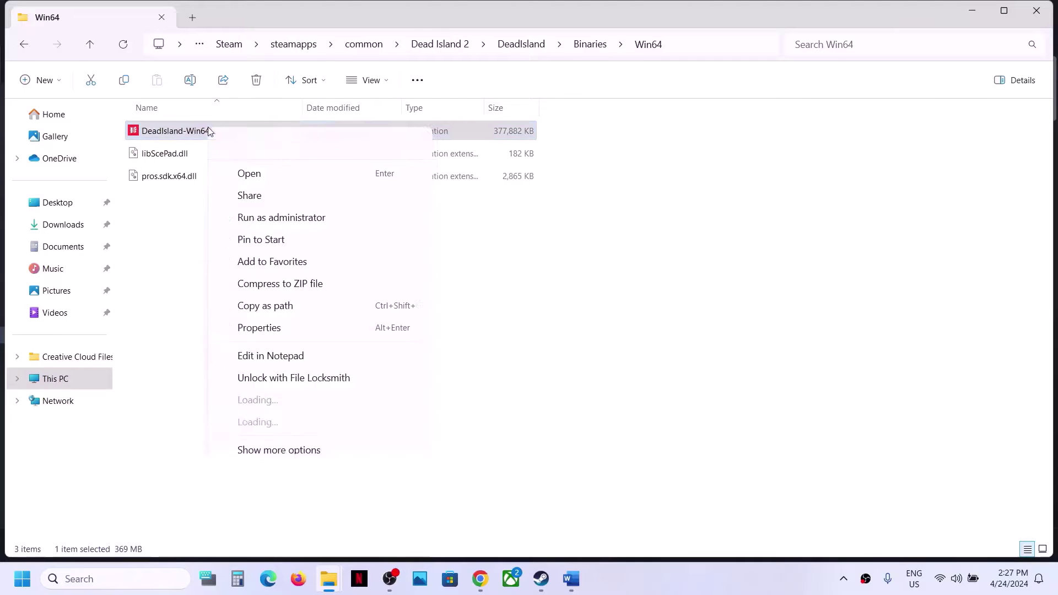
pyautogui.click(272, 326)
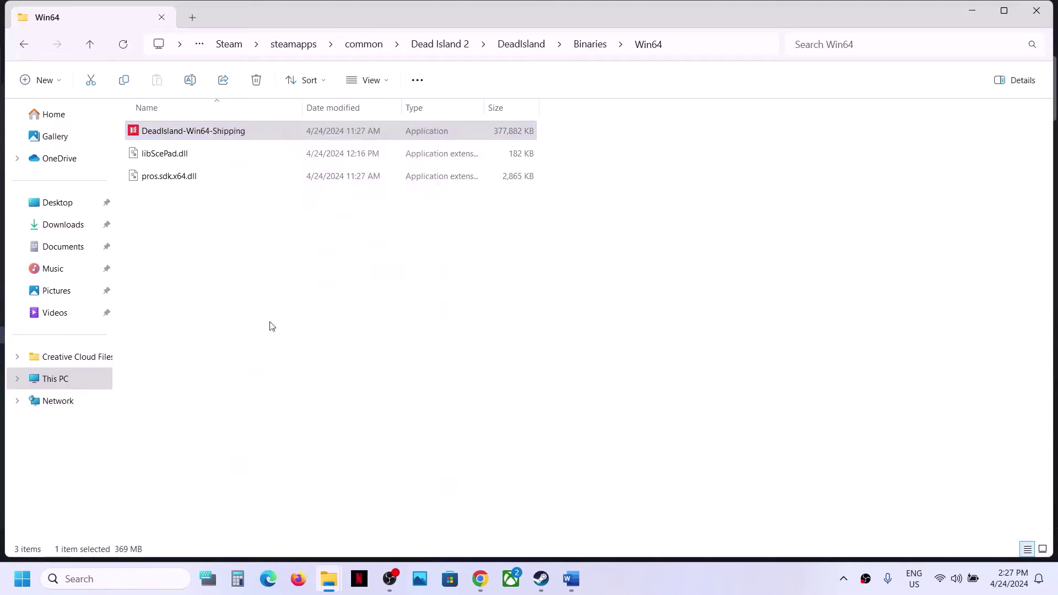
pyautogui.moveTo(341, 138); pyautogui.dragTo(502, 104)
pyautogui.click(443, 127)
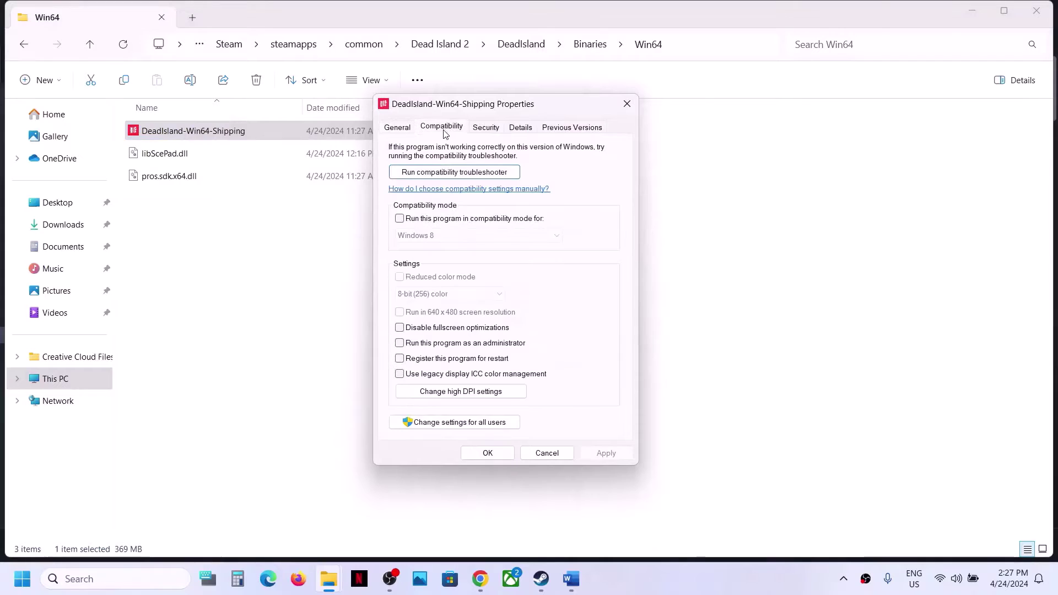
pyautogui.click(401, 343)
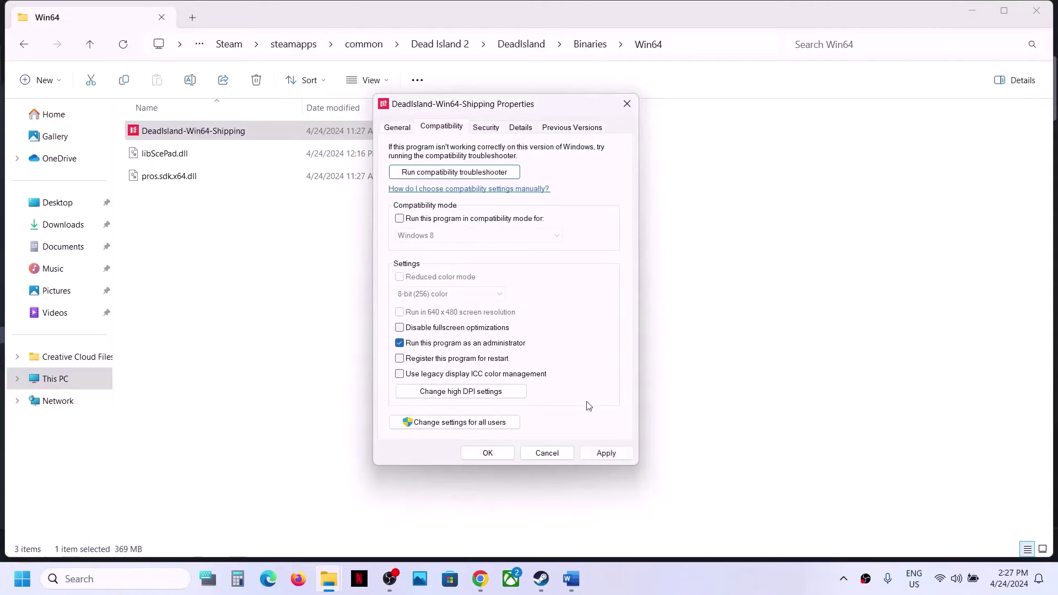
pyautogui.click(607, 452)
pyautogui.click(488, 453)
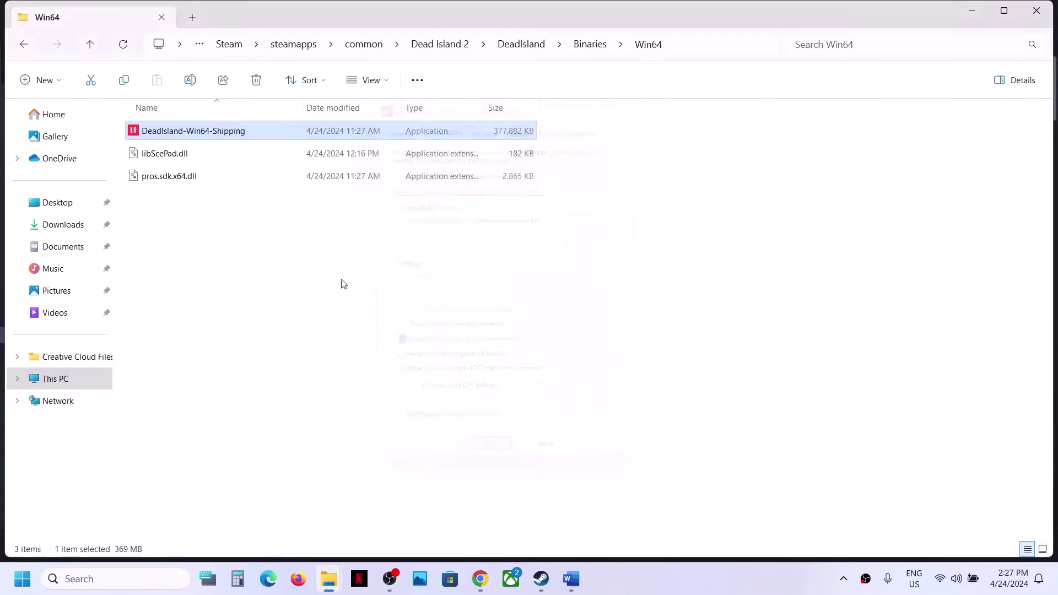
# Step: Set DeadIsland-Win64-Shipping to Windows 7 compatibility mode with fullscreen optimizations disabled and save the changes
pyautogui.rightClick(239, 139)
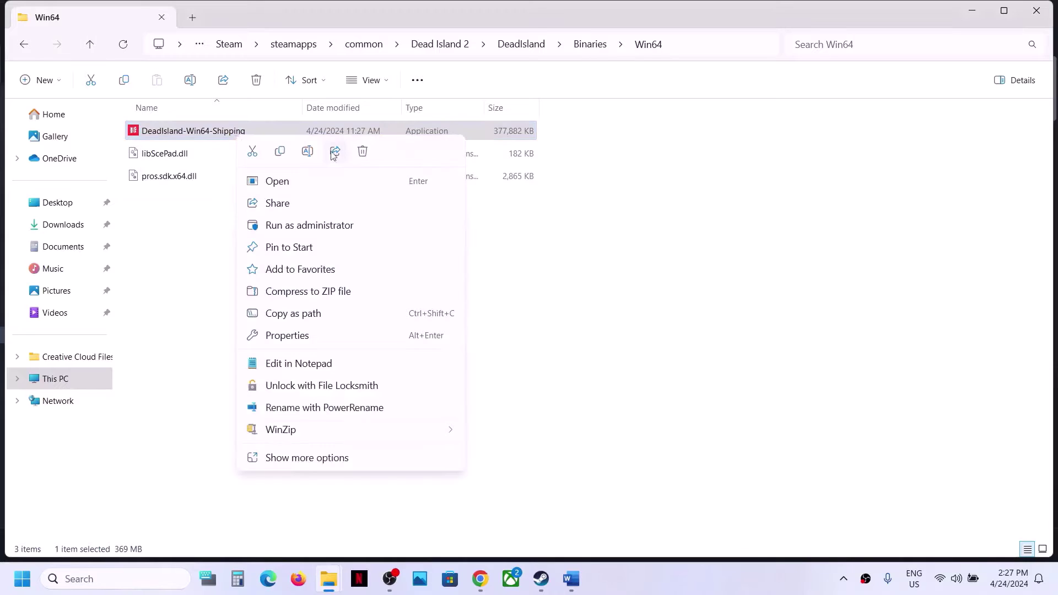
pyautogui.click(296, 336)
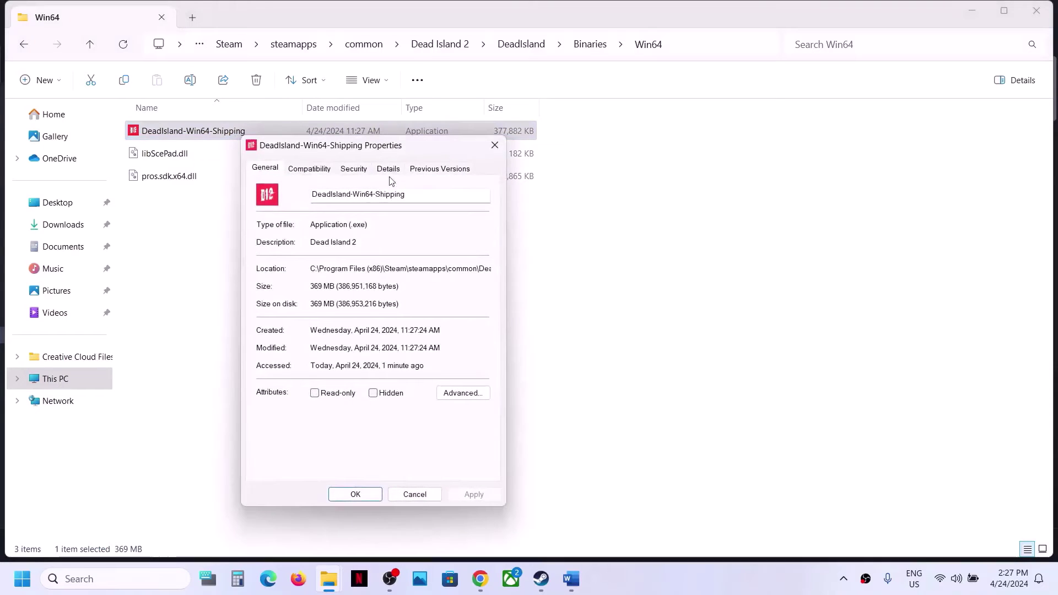
pyautogui.click(321, 172)
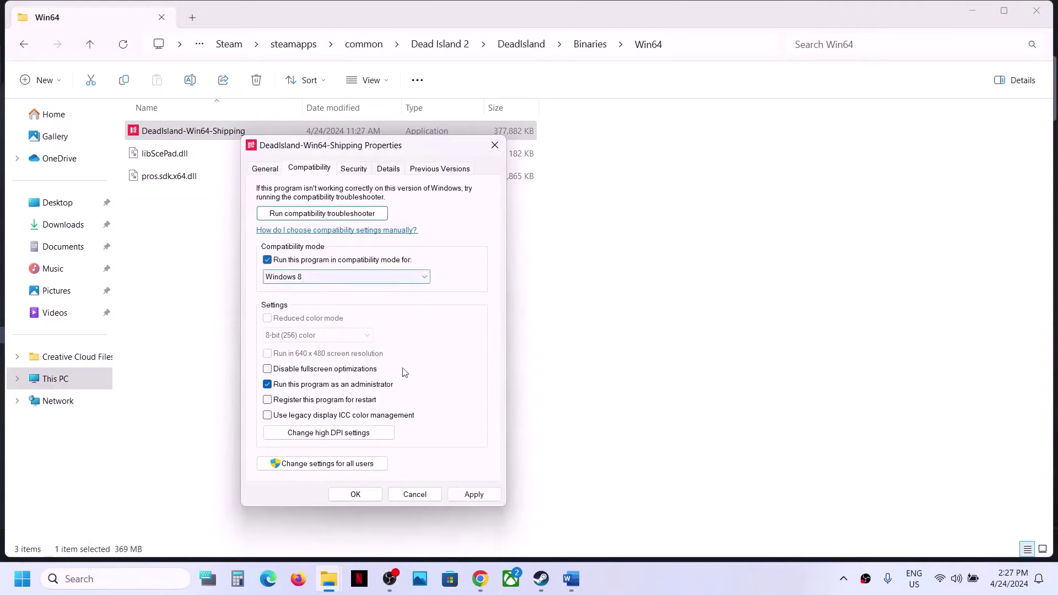
pyautogui.click(348, 277)
pyautogui.click(307, 315)
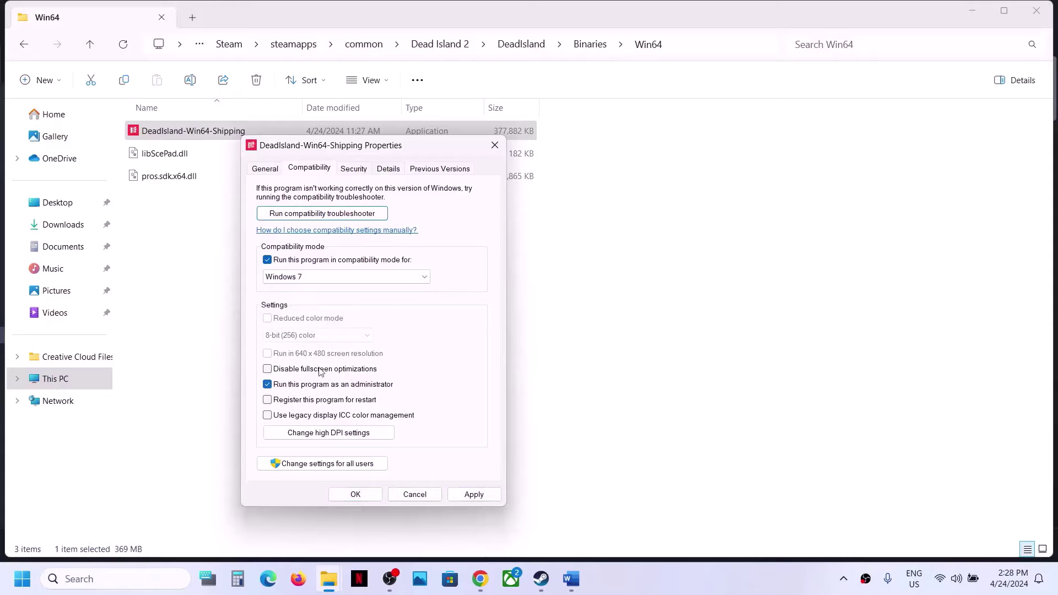
pyautogui.click(268, 368)
pyautogui.click(354, 494)
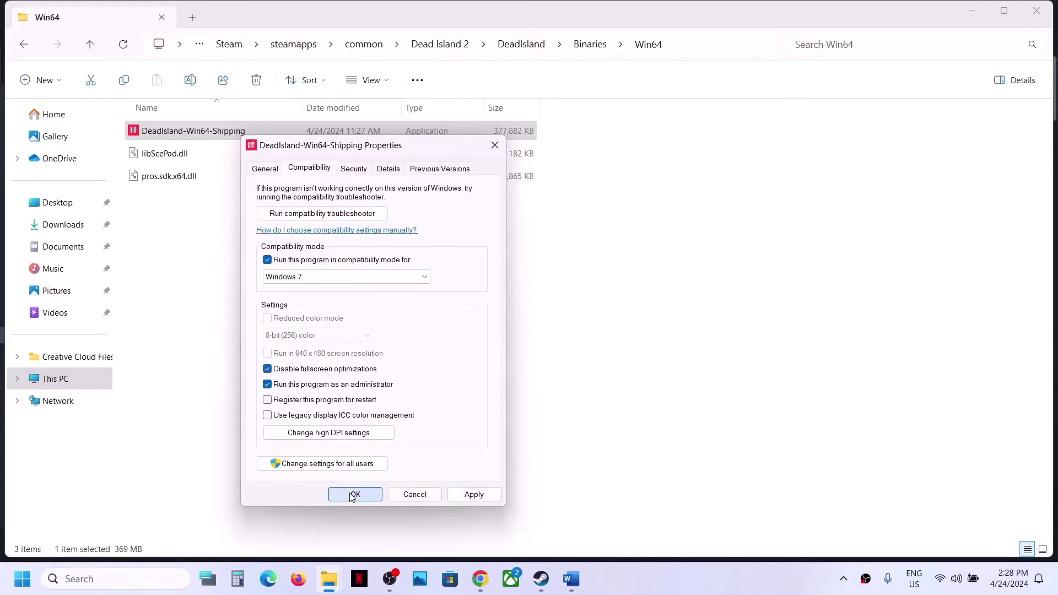
# Step: Clear the compatibility mode, fullscreen optimization and administrator options for DeadIsland-Win64-Shipping and save the changes
pyautogui.rightClick(181, 135)
pyautogui.click(239, 331)
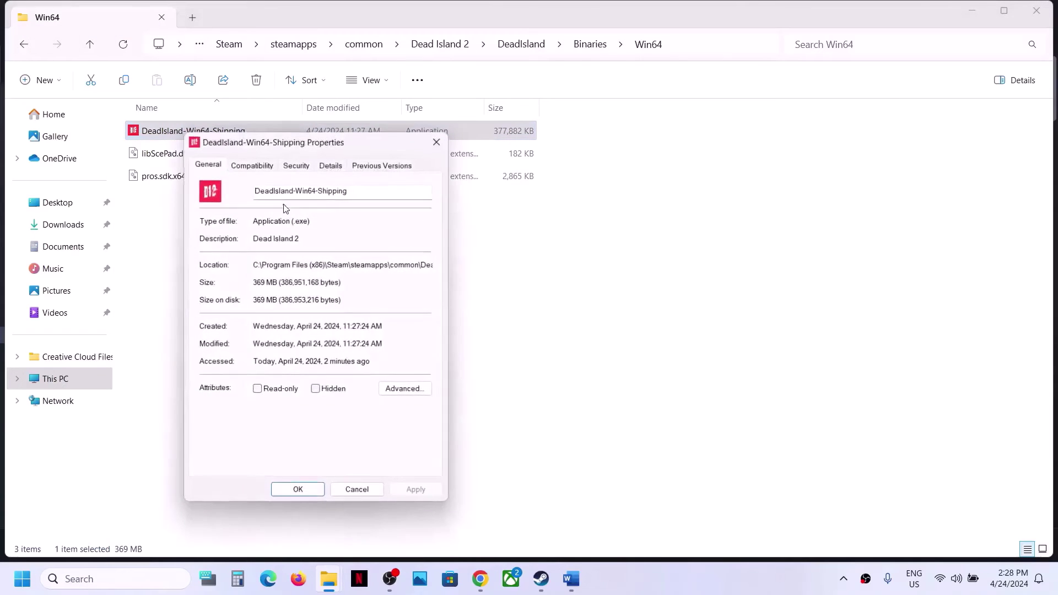
pyautogui.click(251, 165)
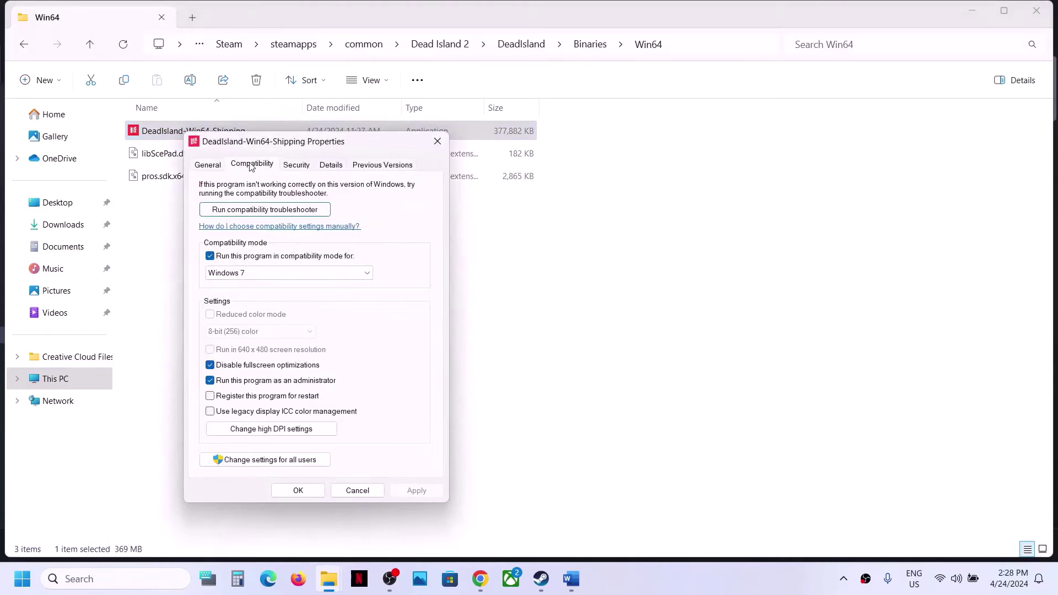
pyautogui.click(210, 256)
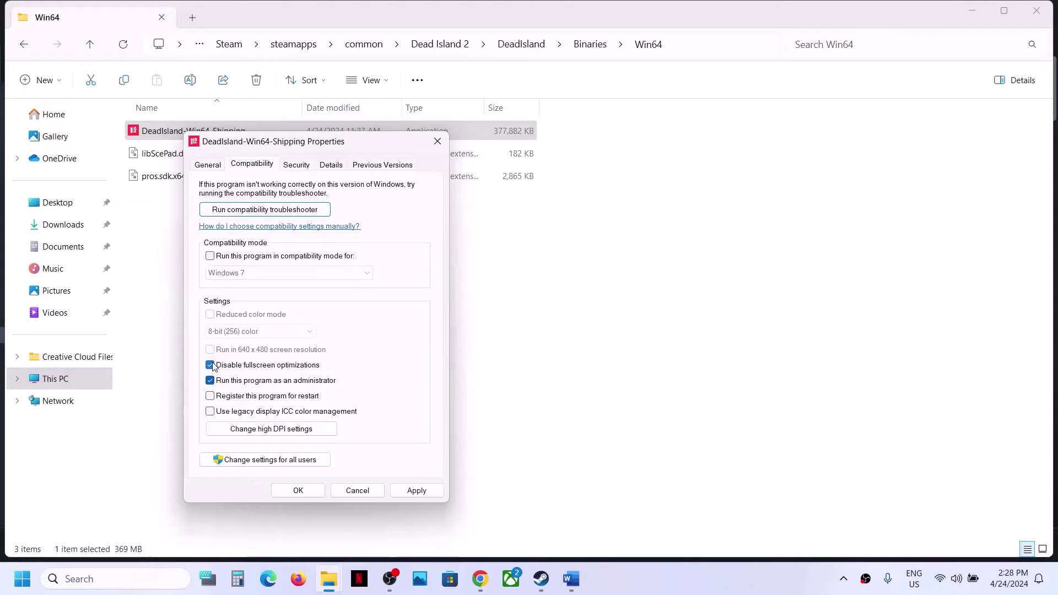
pyautogui.click(416, 491)
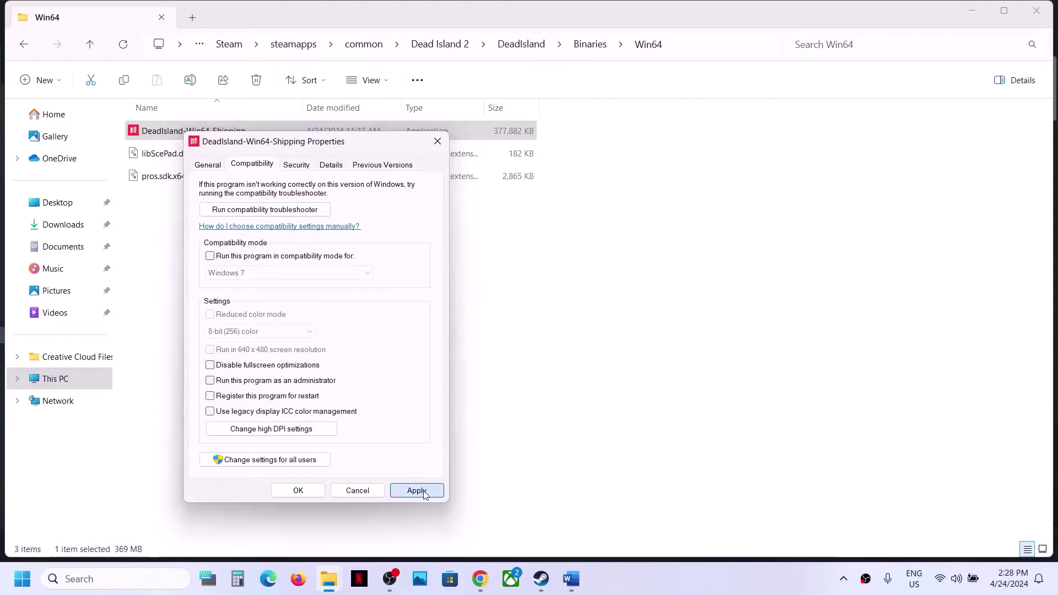
pyautogui.click(298, 491)
# Step: Return to the Dead Island 2 folder, clear the DeadIsland application's remaining compatibility options, save, and close the folder window
pyautogui.click(98, 52)
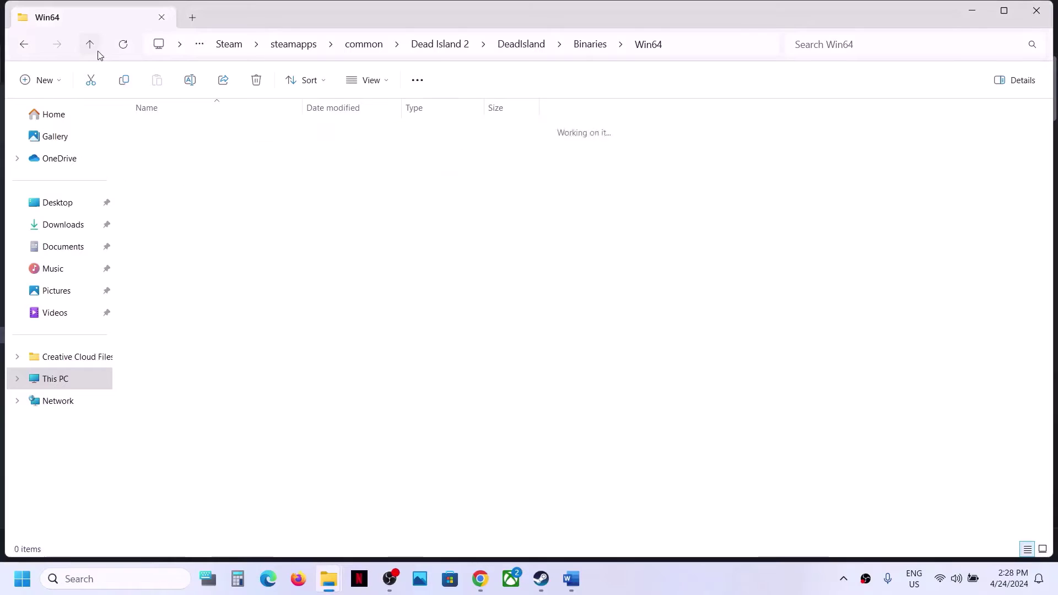
pyautogui.click(98, 52)
pyautogui.click(90, 44)
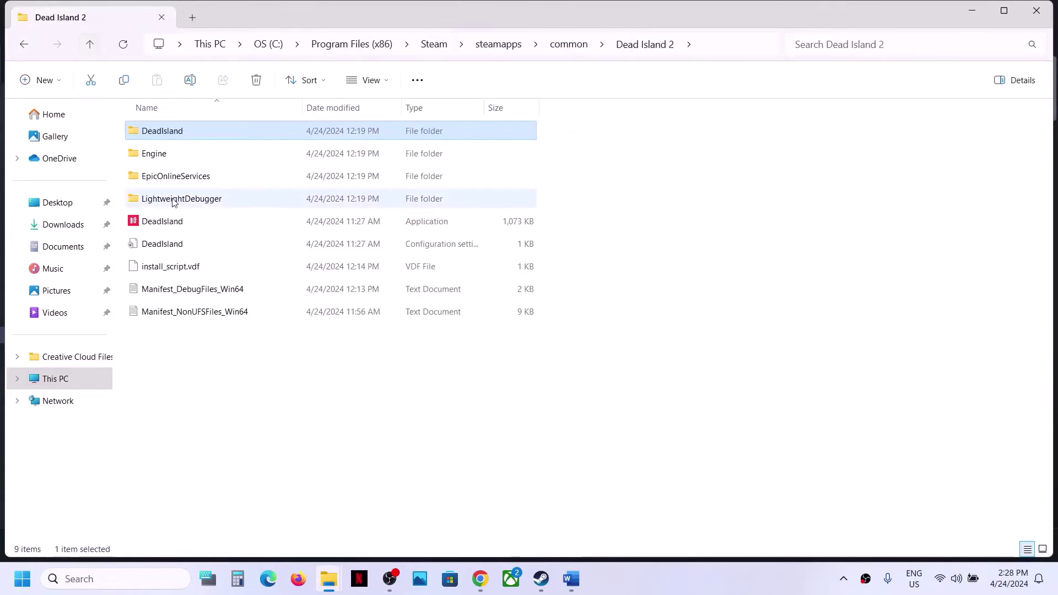
pyautogui.click(148, 228)
pyautogui.rightClick(147, 228)
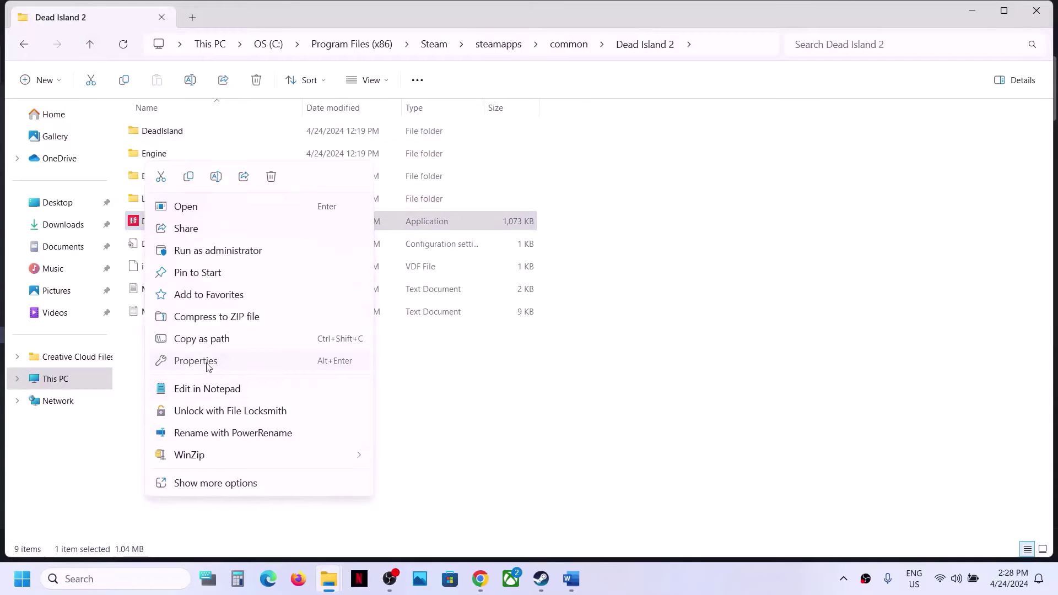
pyautogui.click(209, 359)
pyautogui.click(208, 220)
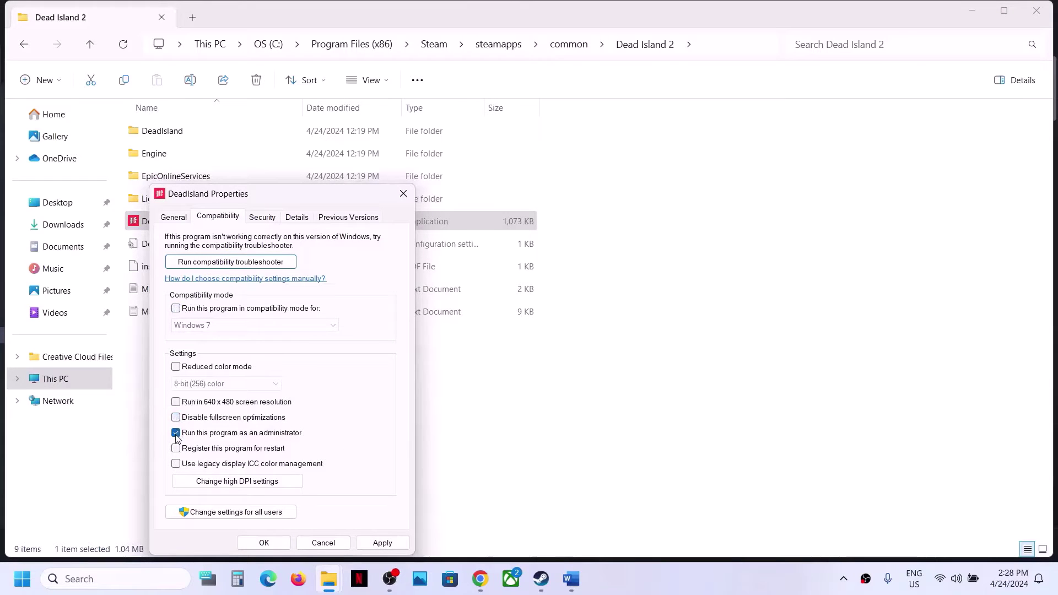
pyautogui.click(383, 543)
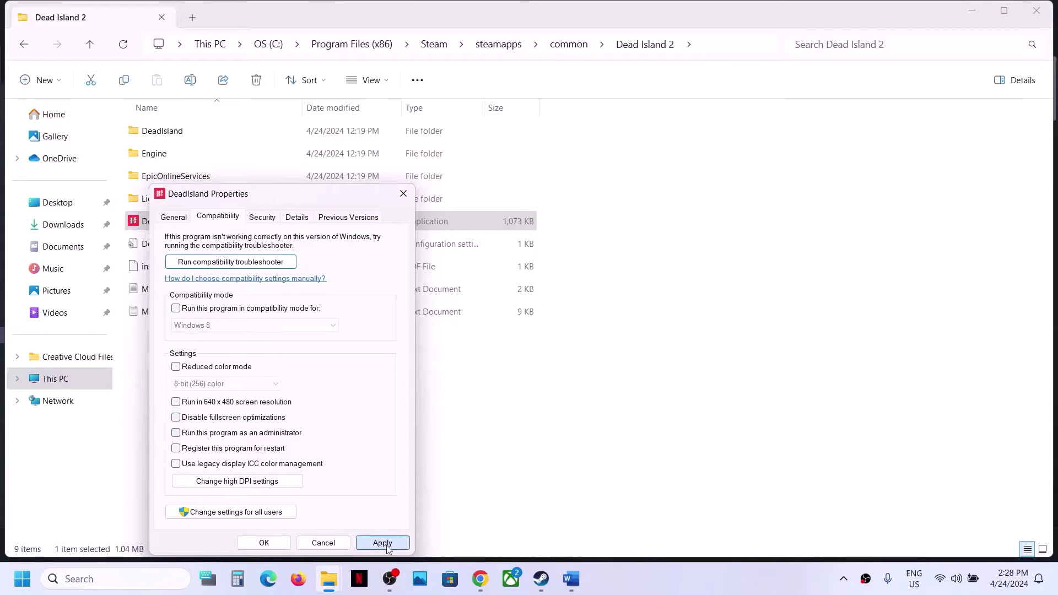
pyautogui.click(265, 544)
pyautogui.click(1038, 11)
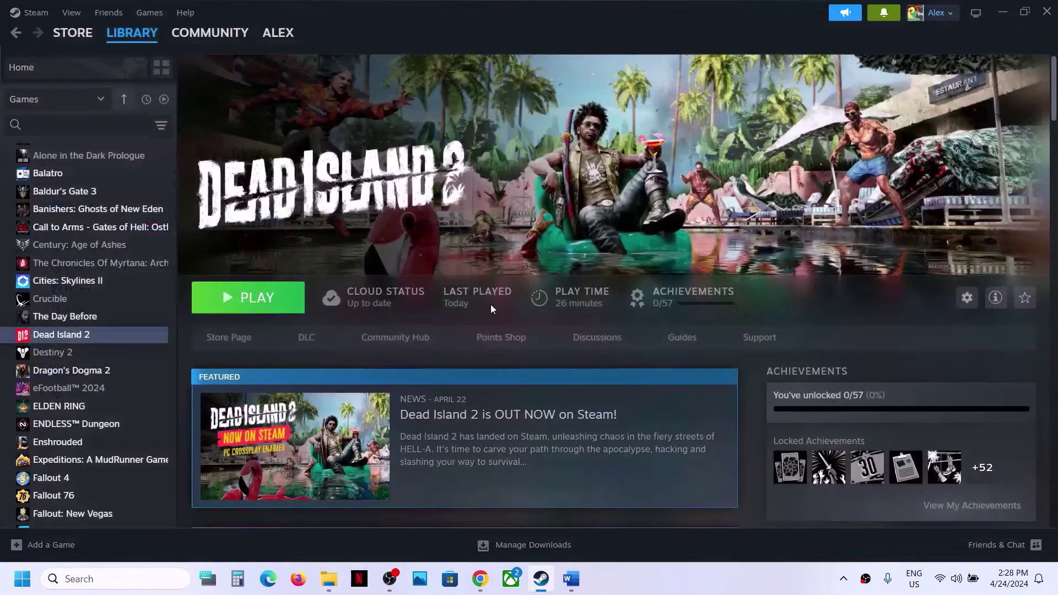
# Step: Switch to the Word document and highlight the Step 10 text about allowing the game exe through antivirus, Windows Security and Firewall
pyautogui.click(569, 576)
pyautogui.scroll(-5, 356, 432)
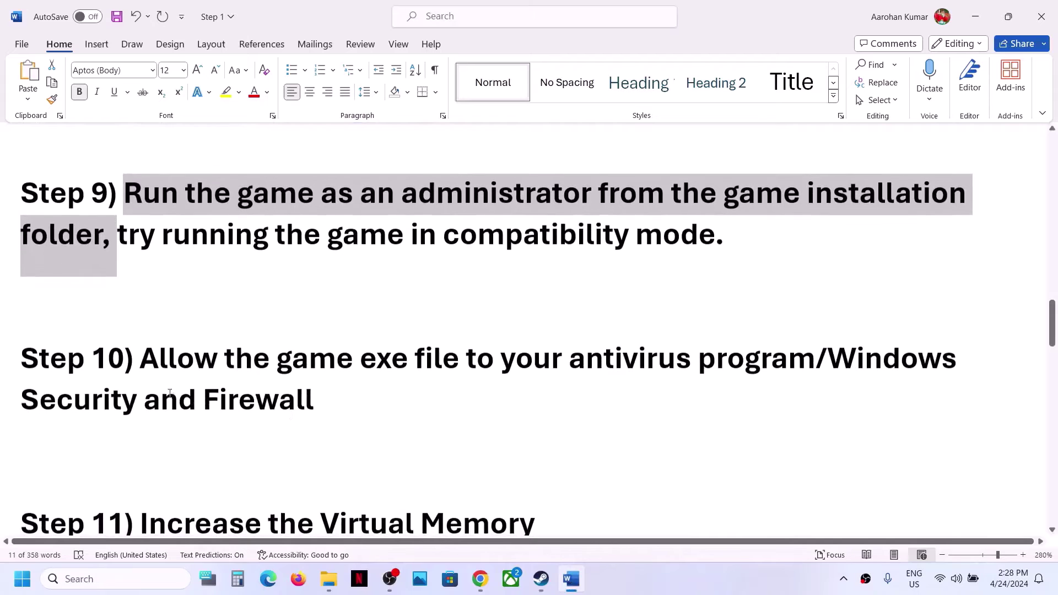
pyautogui.moveTo(137, 373); pyautogui.dragTo(815, 369)
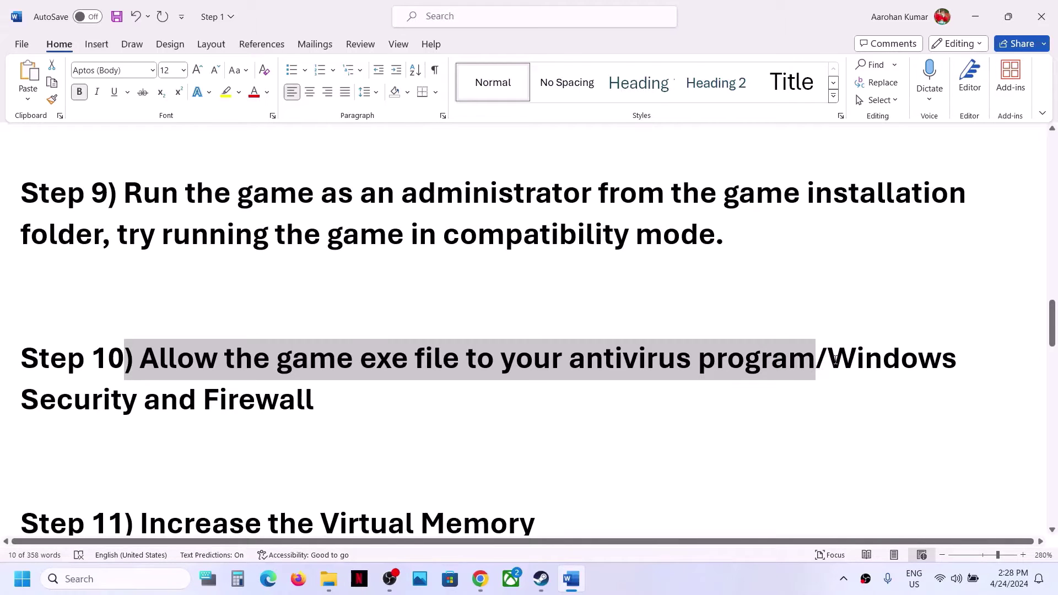
pyautogui.moveTo(836, 361); pyautogui.dragTo(888, 397)
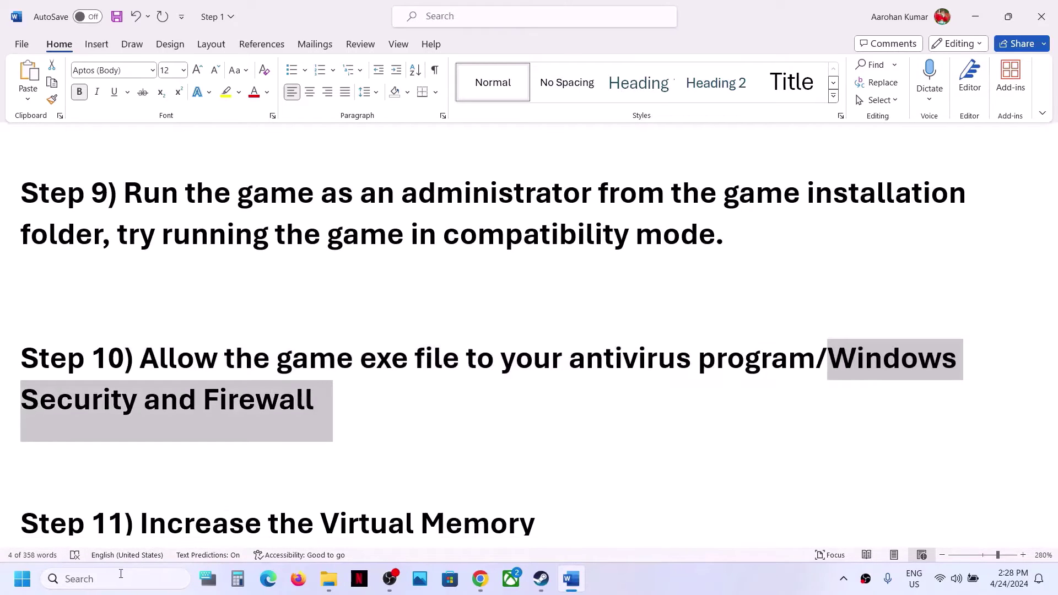
# Step: Open Virus & threat protection in Windows Security from the Privacy & security section of Windows Settings
pyautogui.click(15, 588)
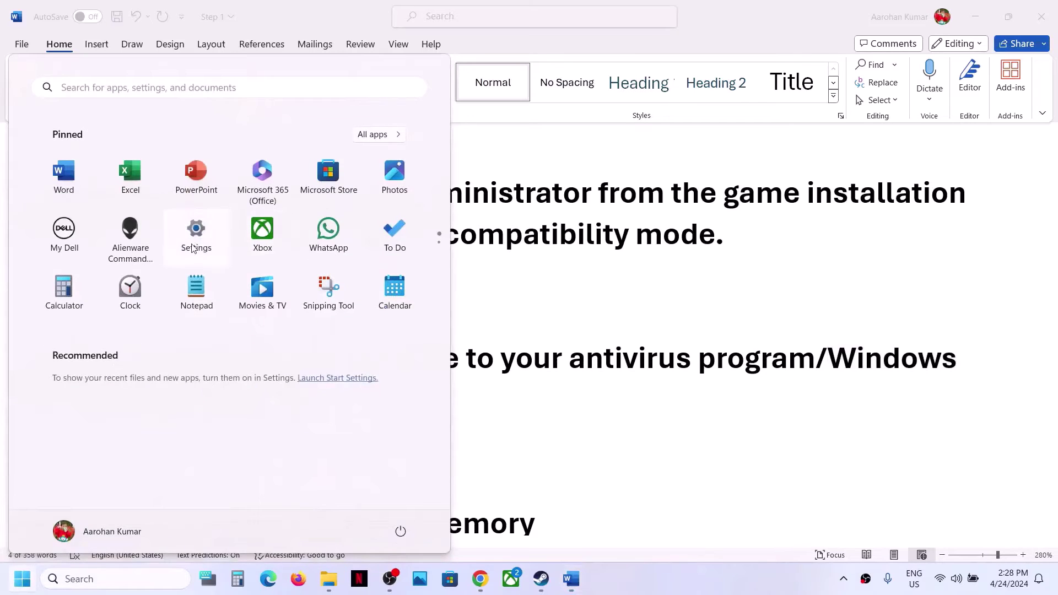
pyautogui.click(193, 243)
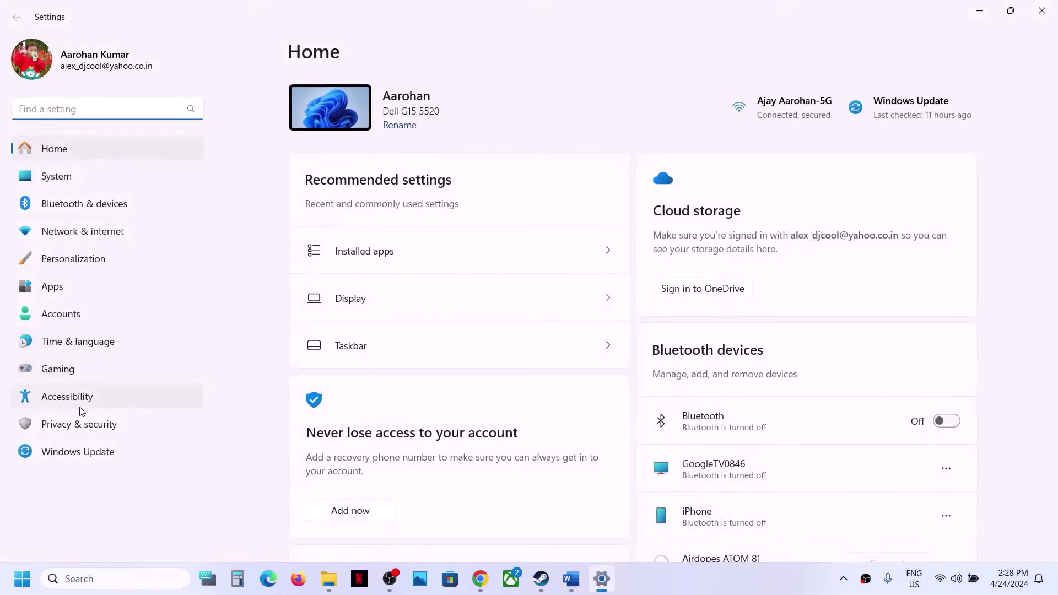
pyautogui.click(72, 431)
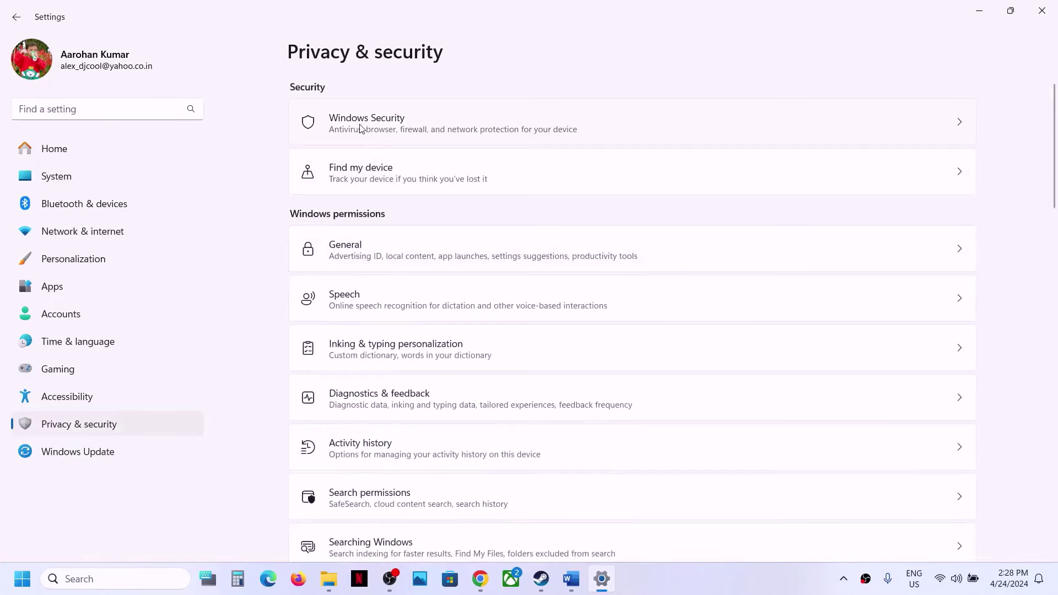
pyautogui.click(421, 122)
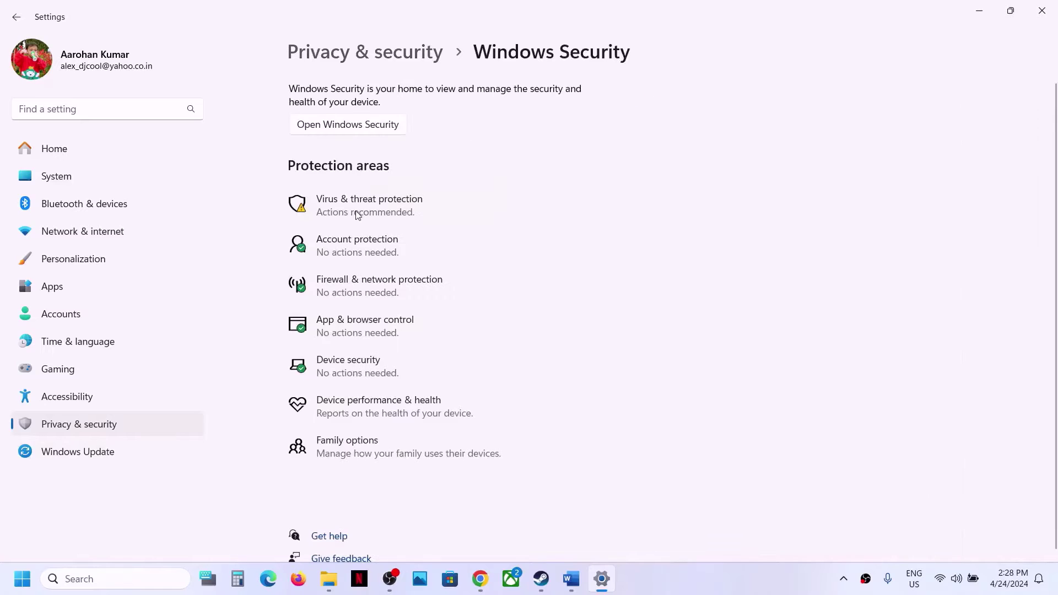
pyautogui.click(357, 215)
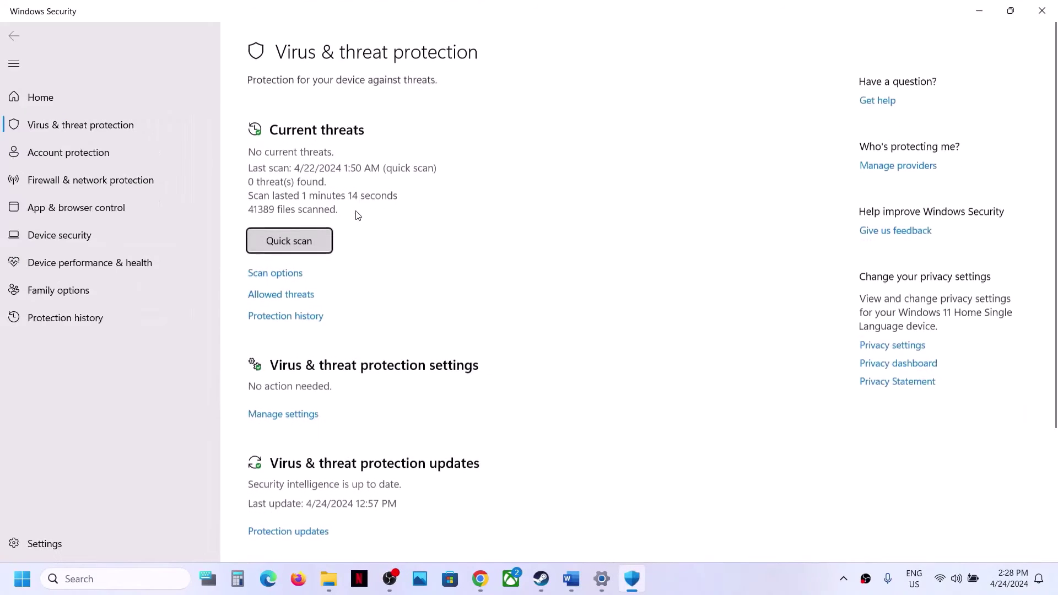
# Step: Open the list of apps allowed through Controlled folder access under ransomware protection, granting Windows Security permission to make changes
pyautogui.scroll(-4, 357, 215)
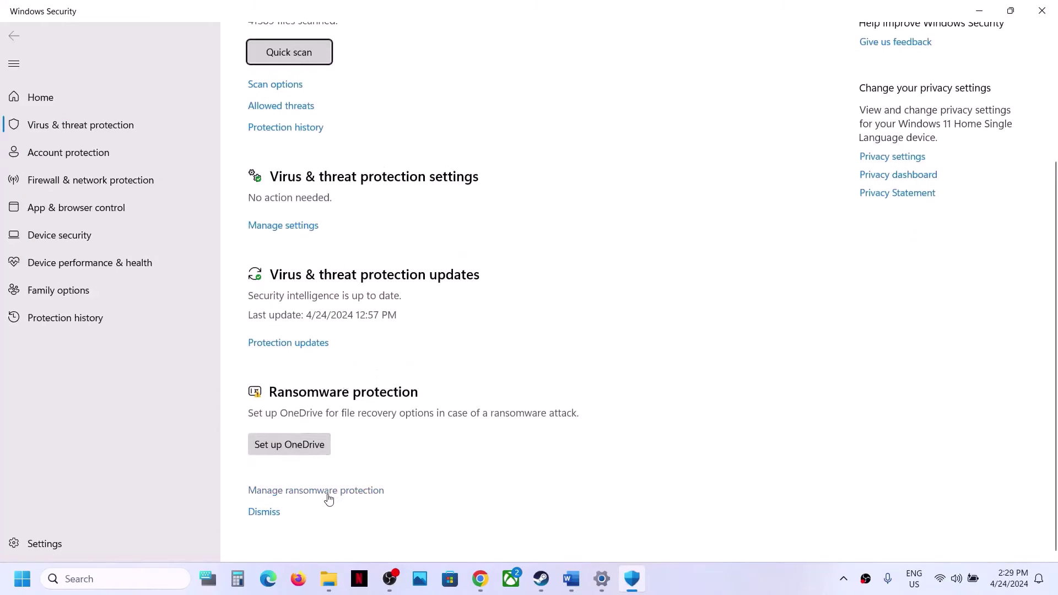
pyautogui.click(329, 498)
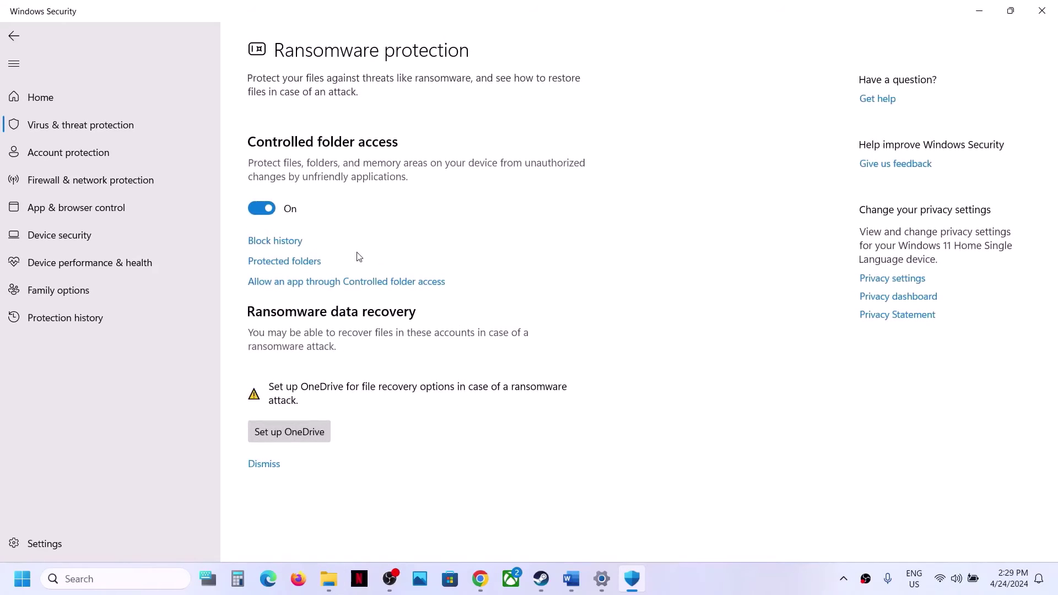
pyautogui.click(310, 284)
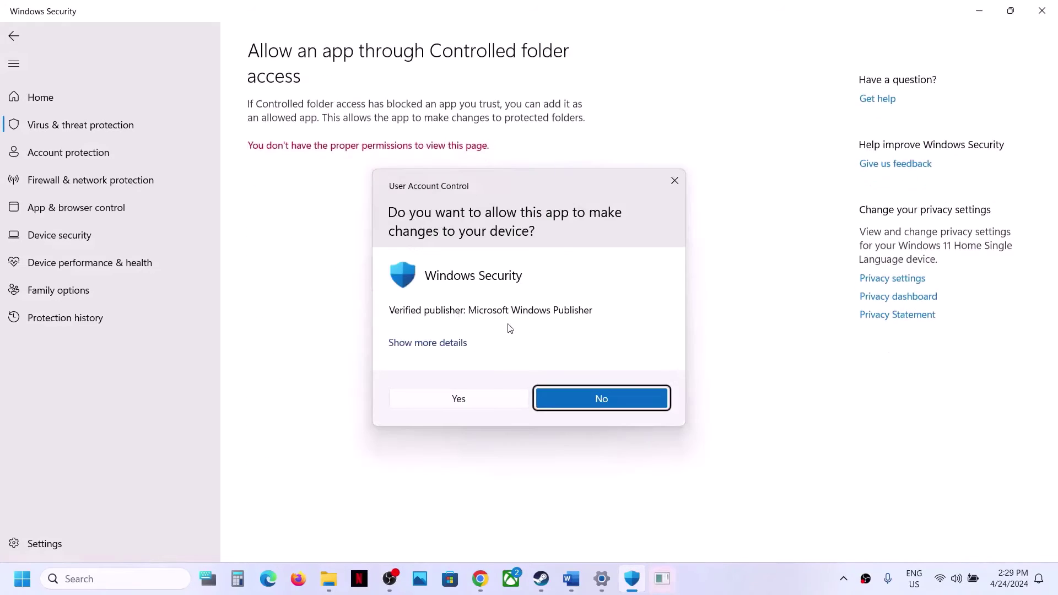
pyautogui.click(458, 399)
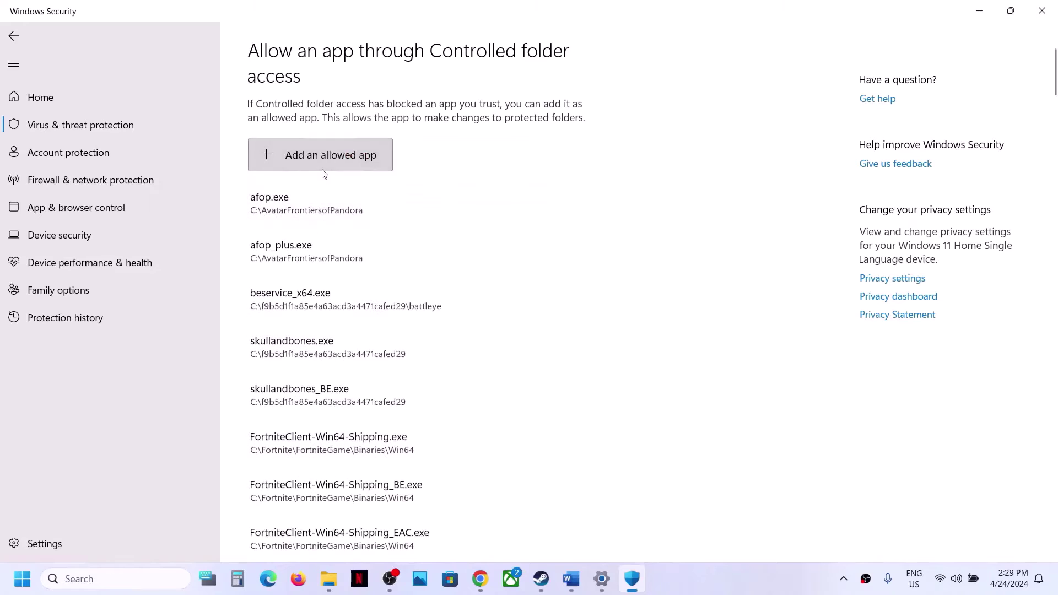
# Step: Begin adding an allowed app for Controlled folder access, browsing all apps to the Steam folder in C:\Program Files (x86)
pyautogui.click(342, 156)
pyautogui.click(309, 210)
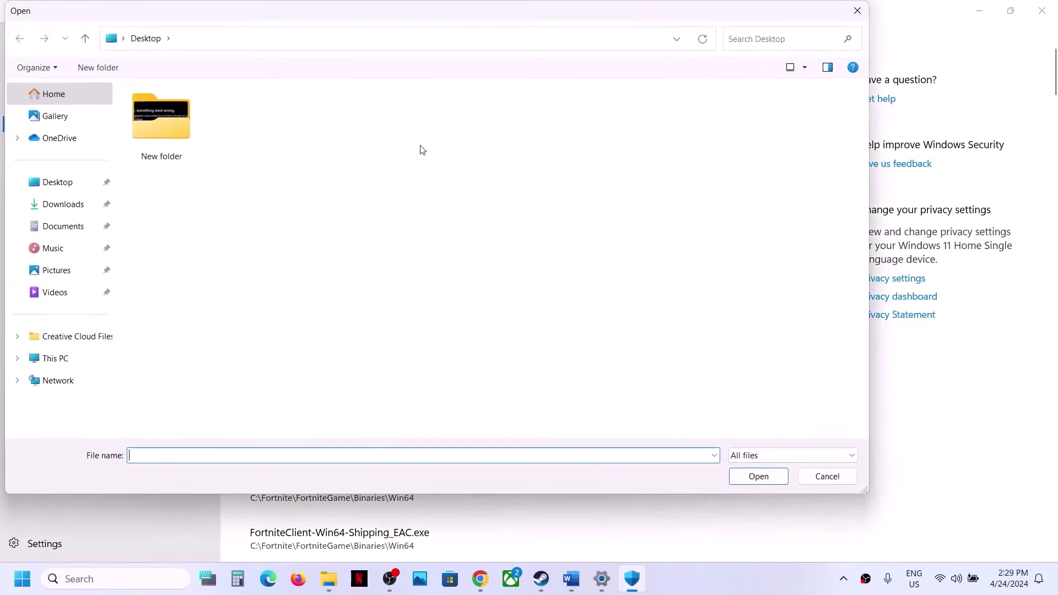
pyautogui.click(71, 360)
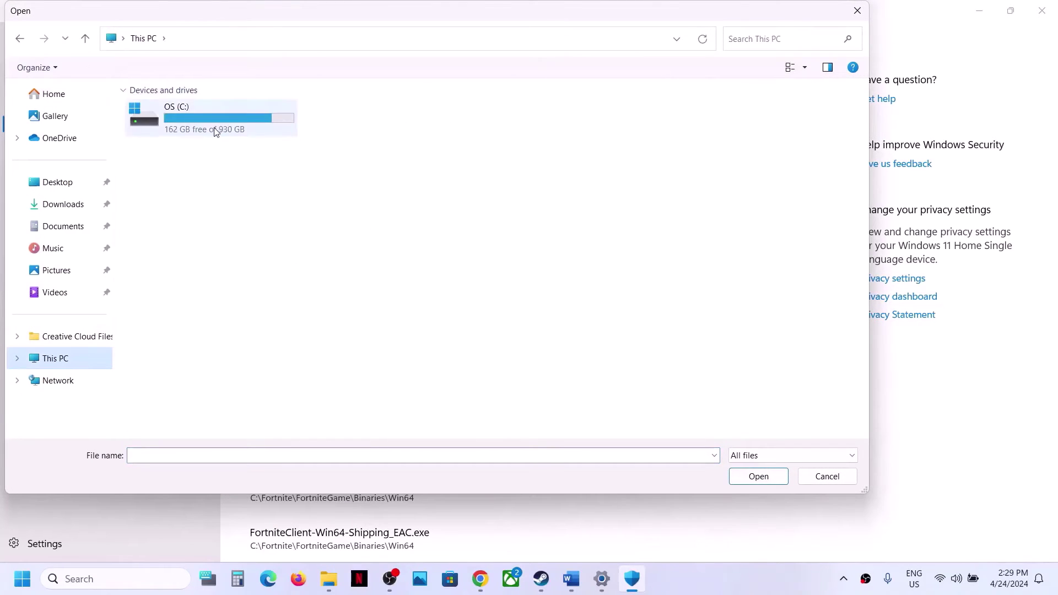
pyautogui.doubleClick(215, 131)
pyautogui.scroll(-3, 214, 131)
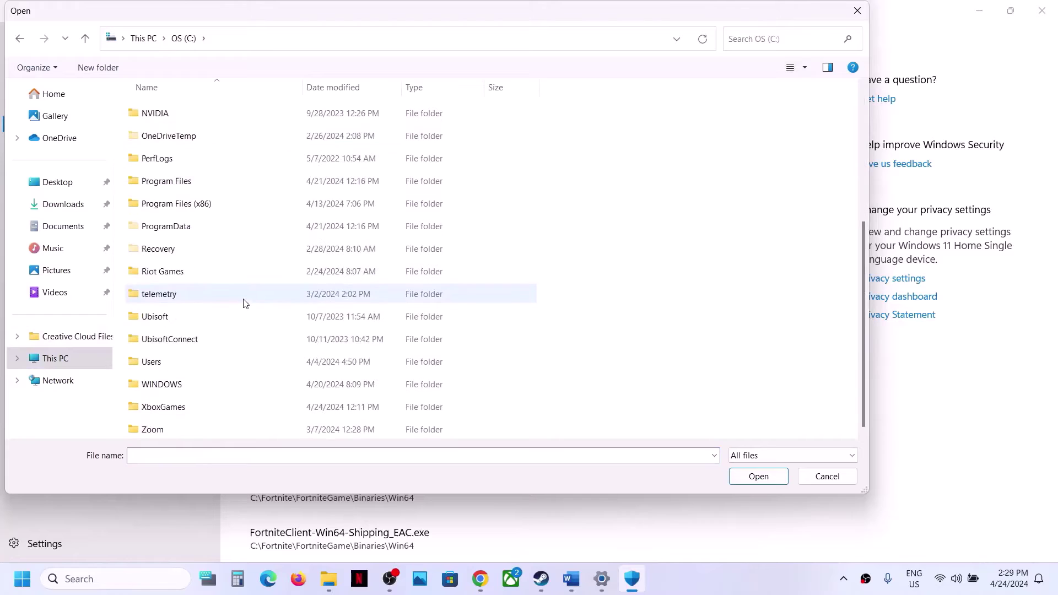
pyautogui.doubleClick(207, 203)
pyautogui.scroll(-5, 210, 204)
pyautogui.scroll(-3, 209, 204)
pyautogui.doubleClick(175, 203)
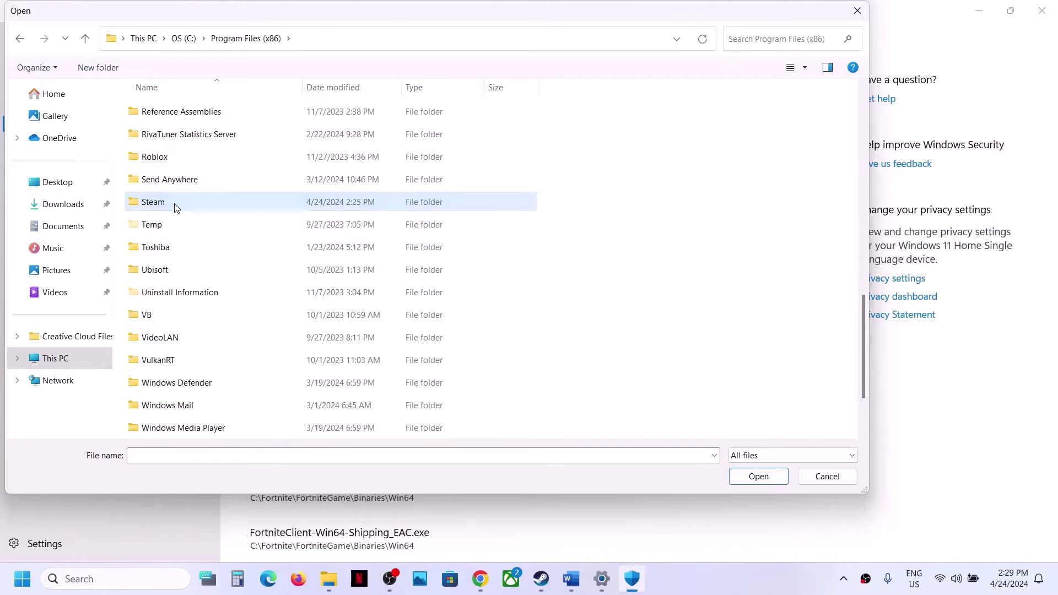
# Step: Go to steamapps\common\Dead Island 2 and add the DeadIsland application as an allowed app
pyautogui.doubleClick(164, 181)
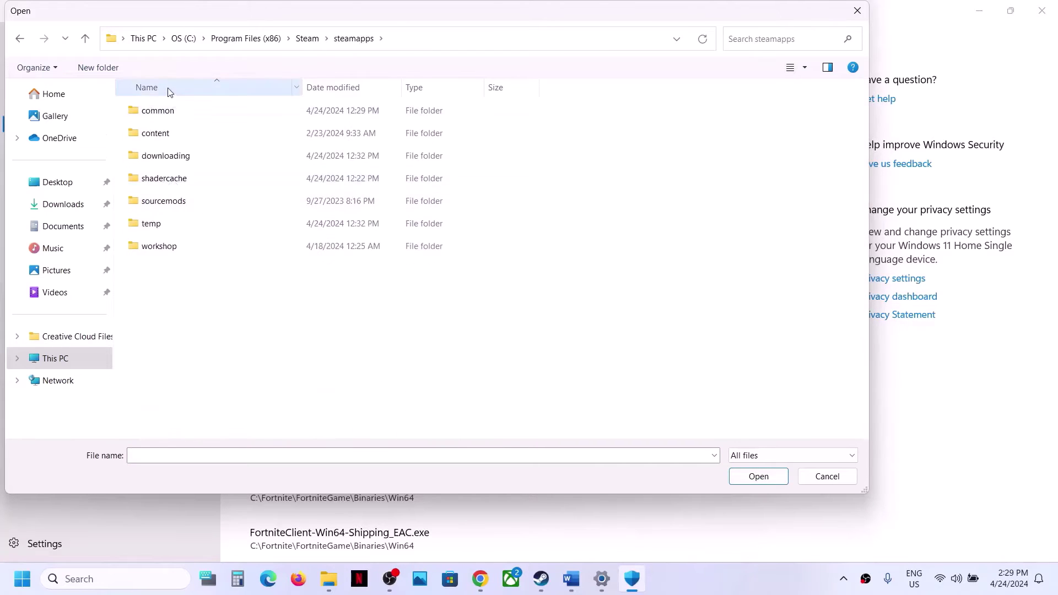
pyautogui.doubleClick(159, 112)
pyautogui.doubleClick(182, 115)
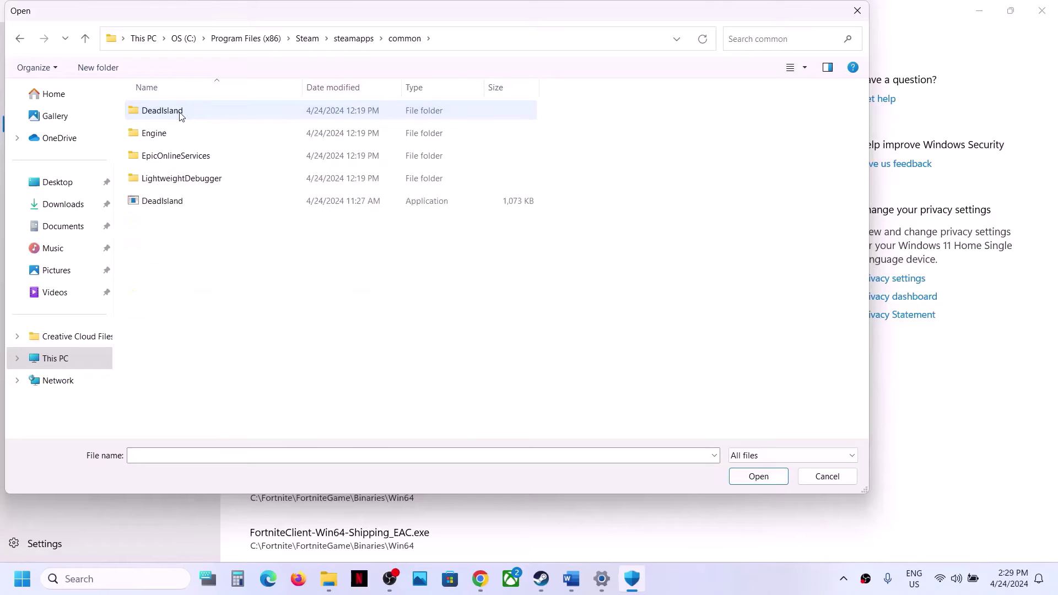
pyautogui.click(176, 199)
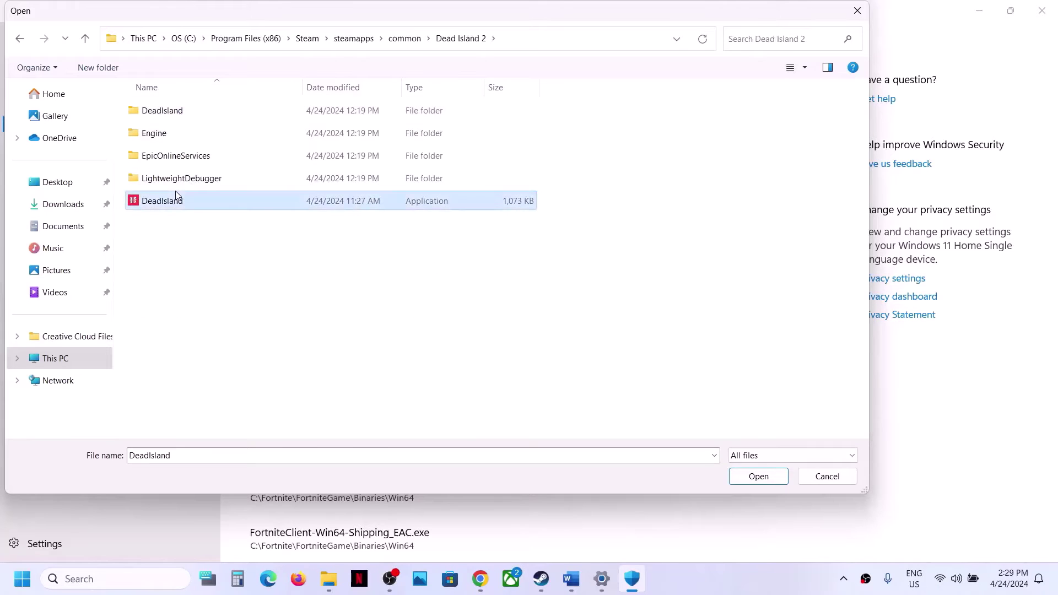
pyautogui.click(742, 474)
# Step: Add the DeadIsland-Win64-Shipping application from the DeadIsland\Binaries\Win64 subfolder as another allowed app for Controlled folder access
pyautogui.click(339, 162)
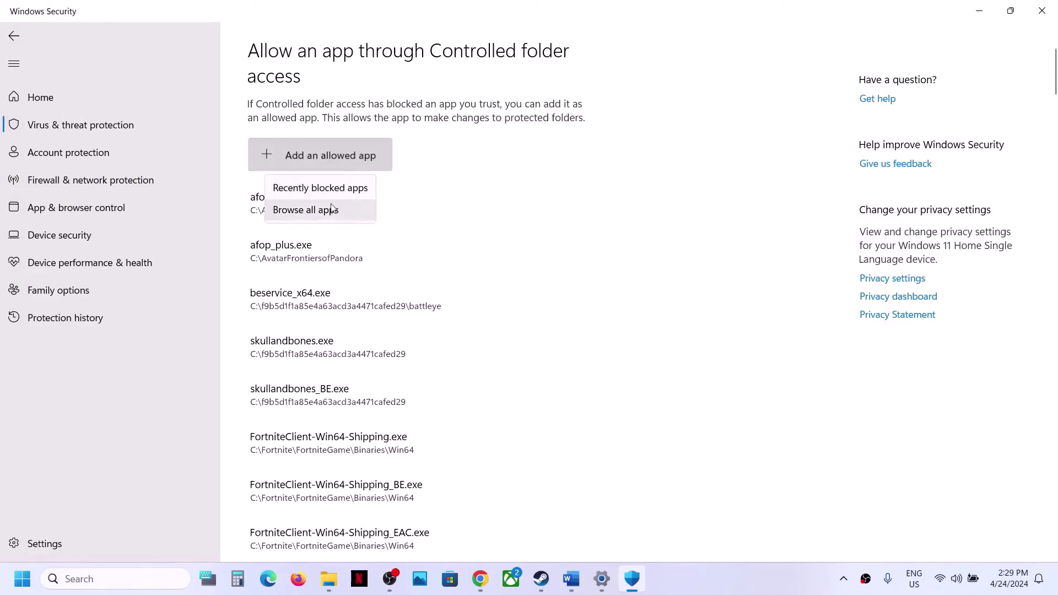
pyautogui.click(331, 209)
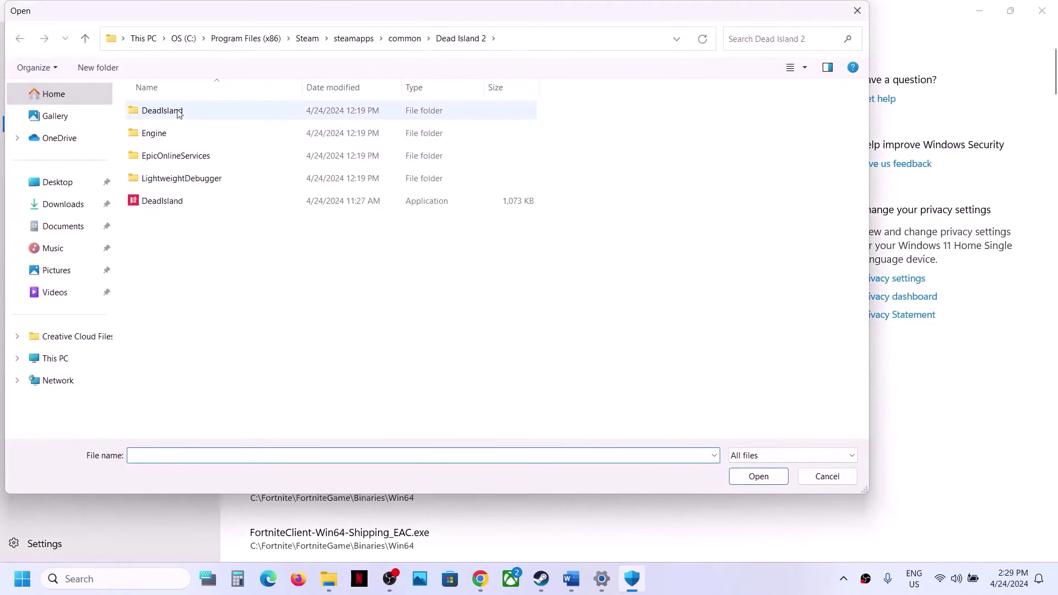
pyautogui.doubleClick(178, 112)
pyautogui.doubleClick(178, 112)
pyautogui.doubleClick(178, 112)
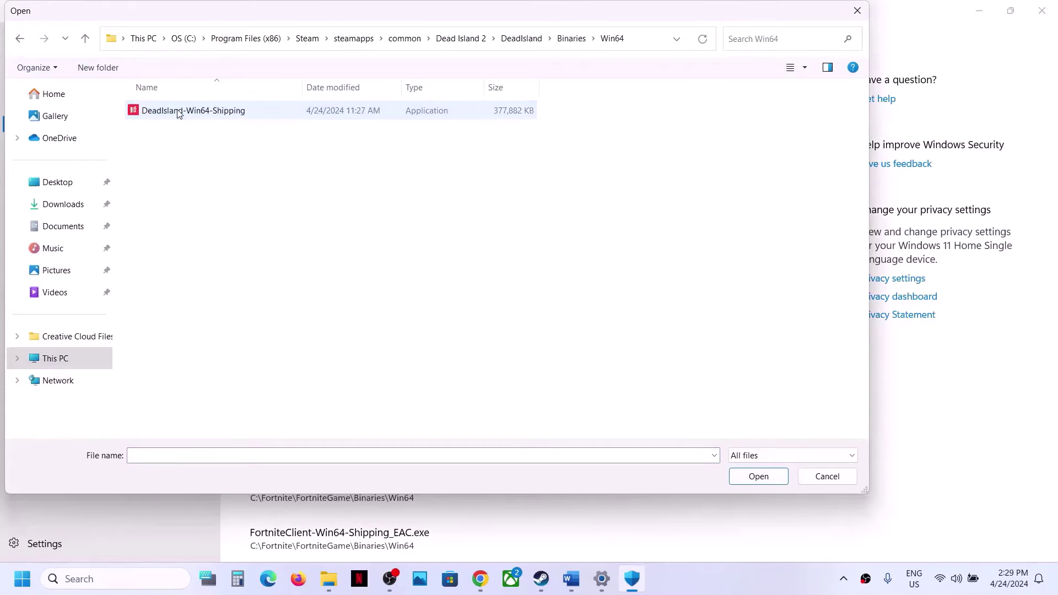
pyautogui.click(186, 115)
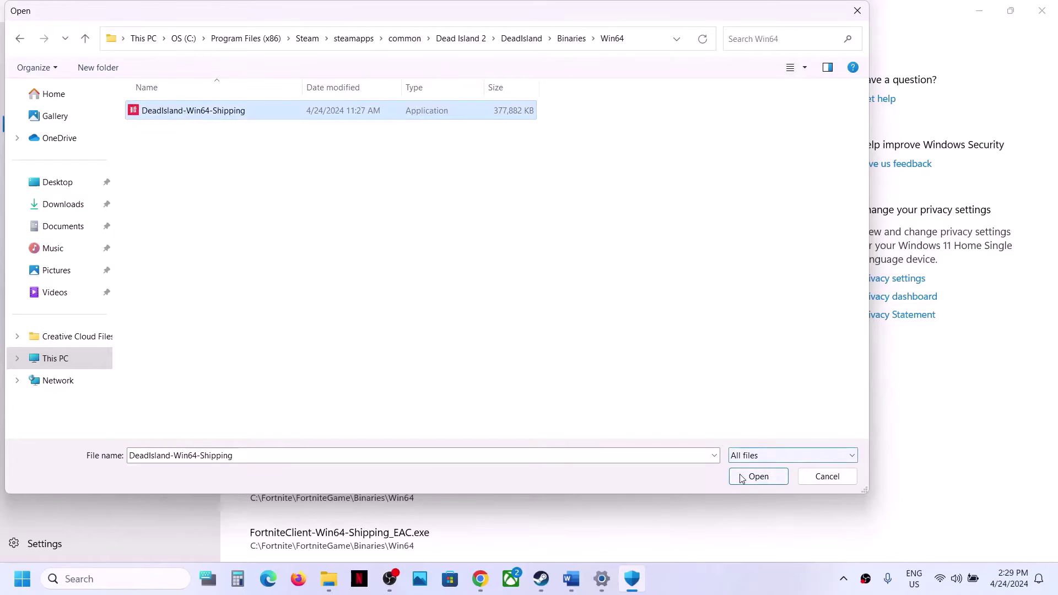
pyautogui.click(759, 476)
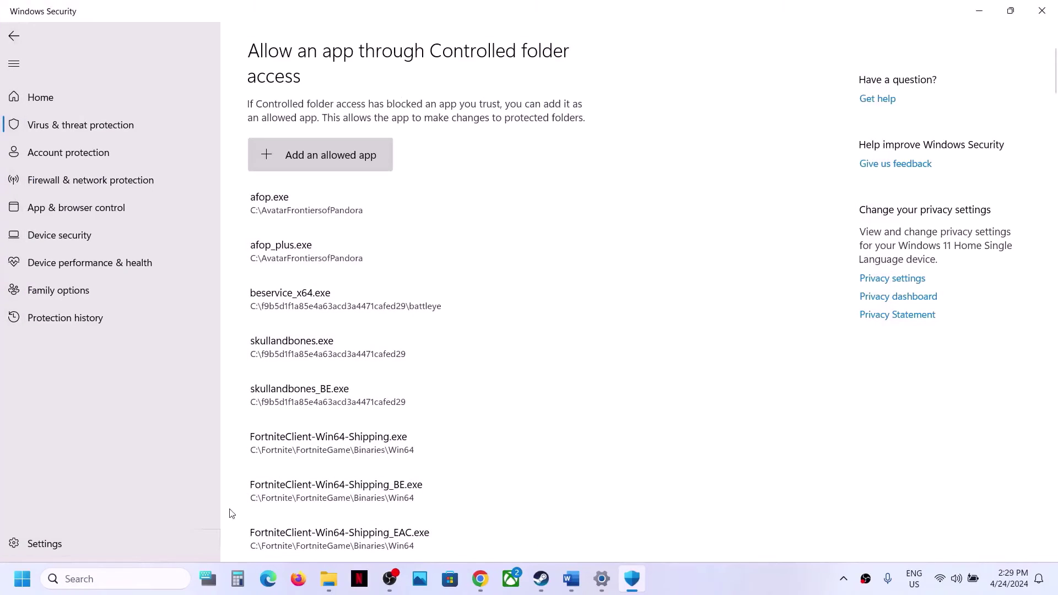
# Step: Open the Windows Defender Firewall allowed apps list through Control Panel's System and Security category and unlock it for changes
pyautogui.click(86, 578)
pyautogui.write('control Panel')
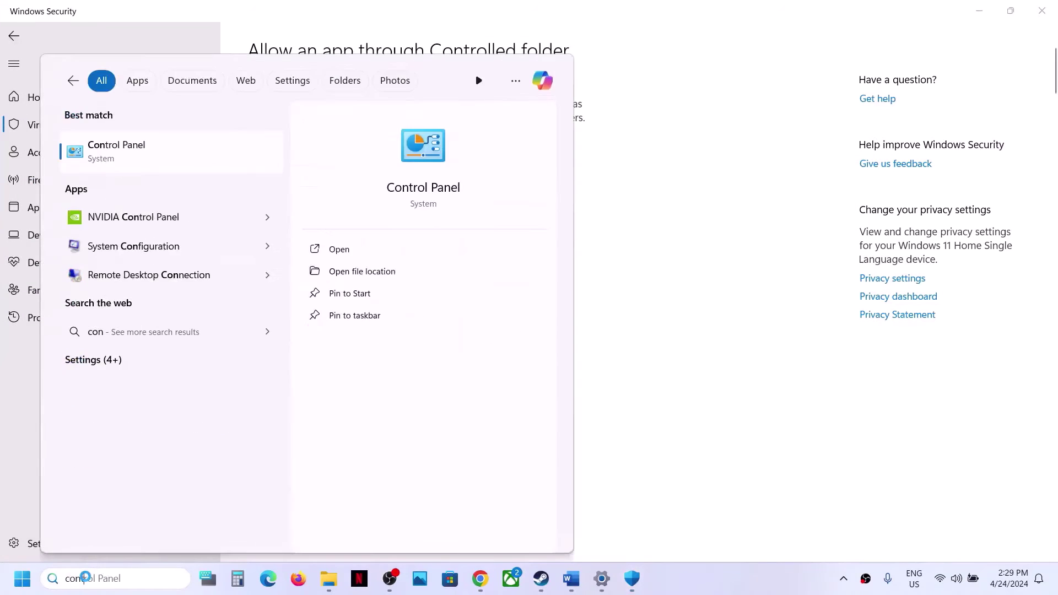
pyautogui.press('Return')
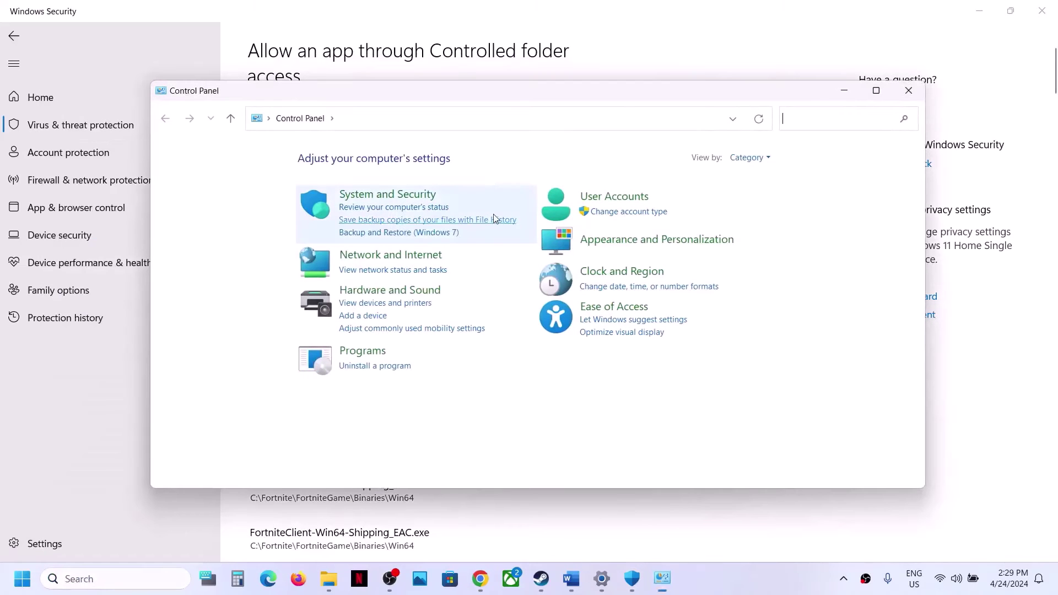
pyautogui.click(393, 199)
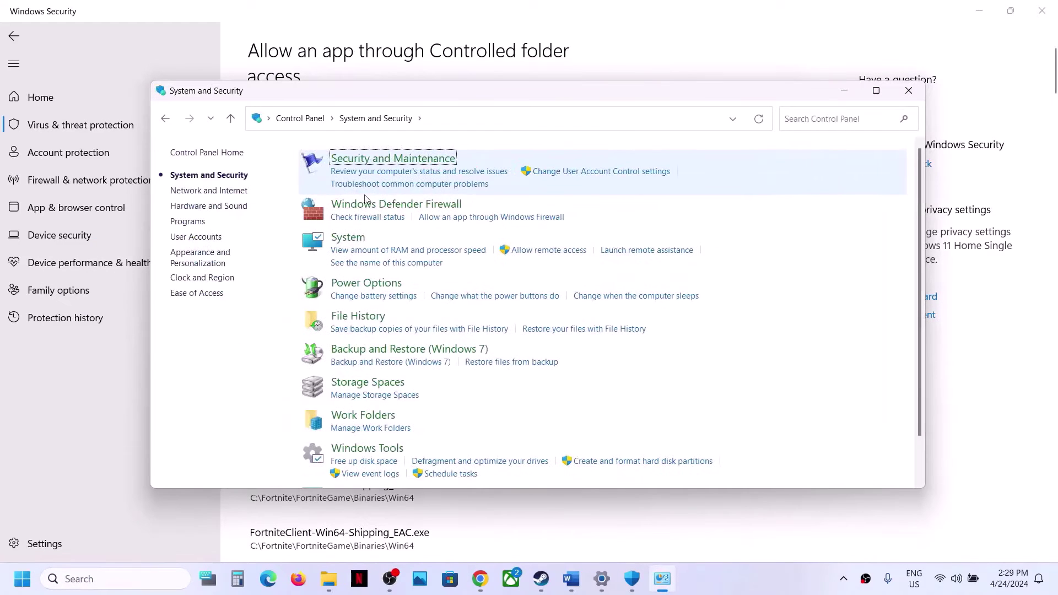
pyautogui.click(406, 205)
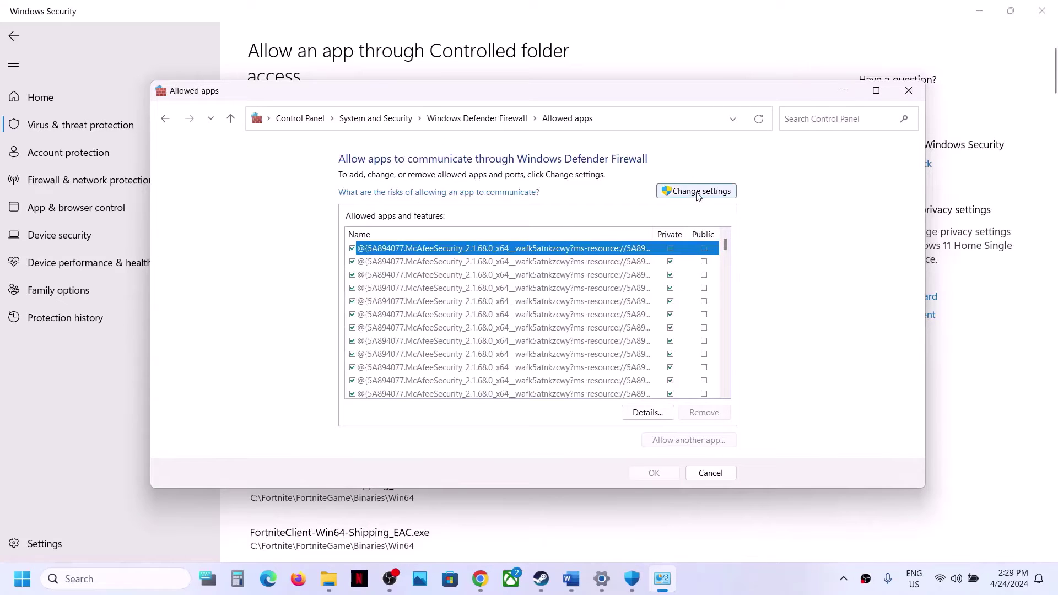
pyautogui.click(698, 193)
# Step: Start allowing another app through the firewall and browse to the Steam folder in C:\Program Files (x86)
pyautogui.click(700, 442)
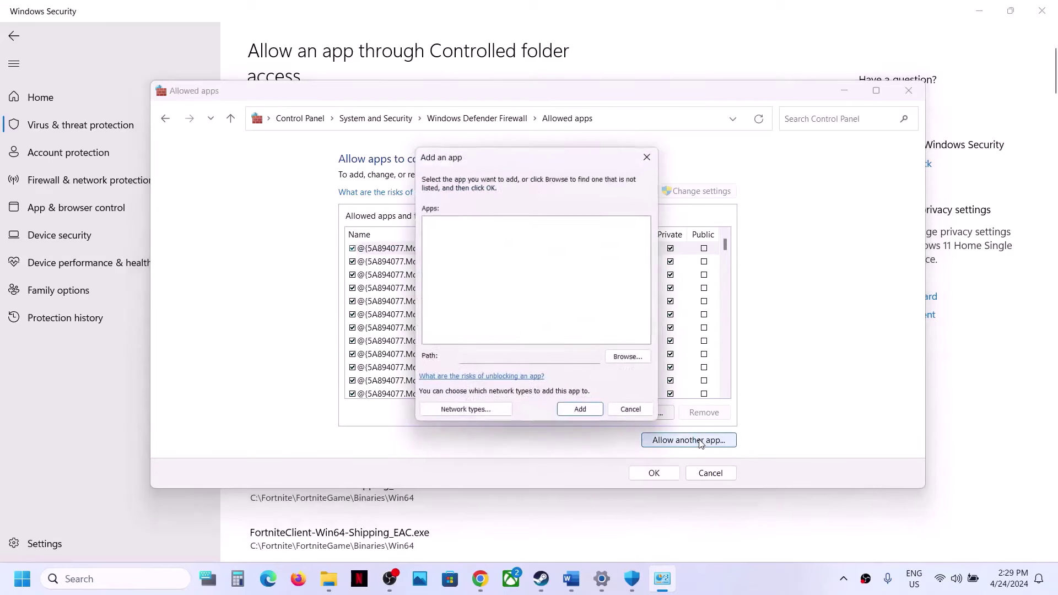
pyautogui.click(633, 360)
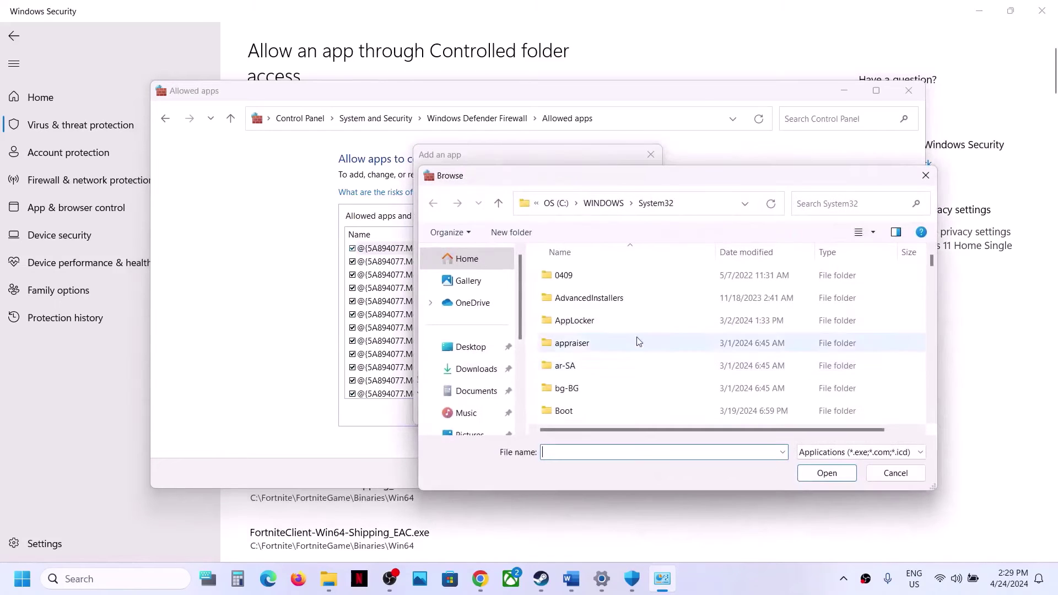
pyautogui.scroll(-2, 491, 376)
pyautogui.scroll(-1, 491, 376)
pyautogui.click(472, 365)
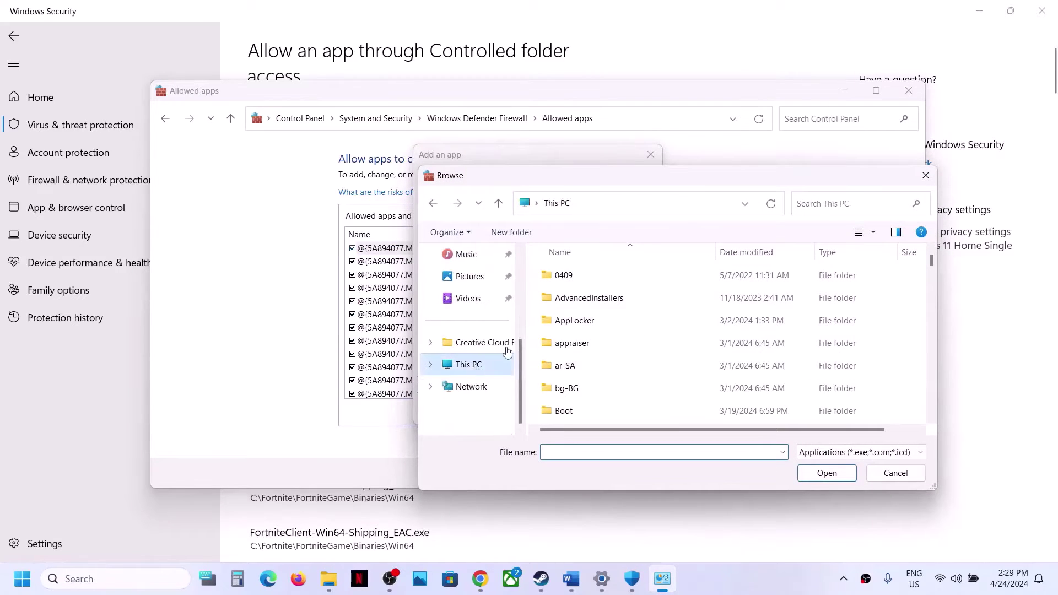
pyautogui.doubleClick(594, 289)
pyautogui.scroll(-2, 592, 342)
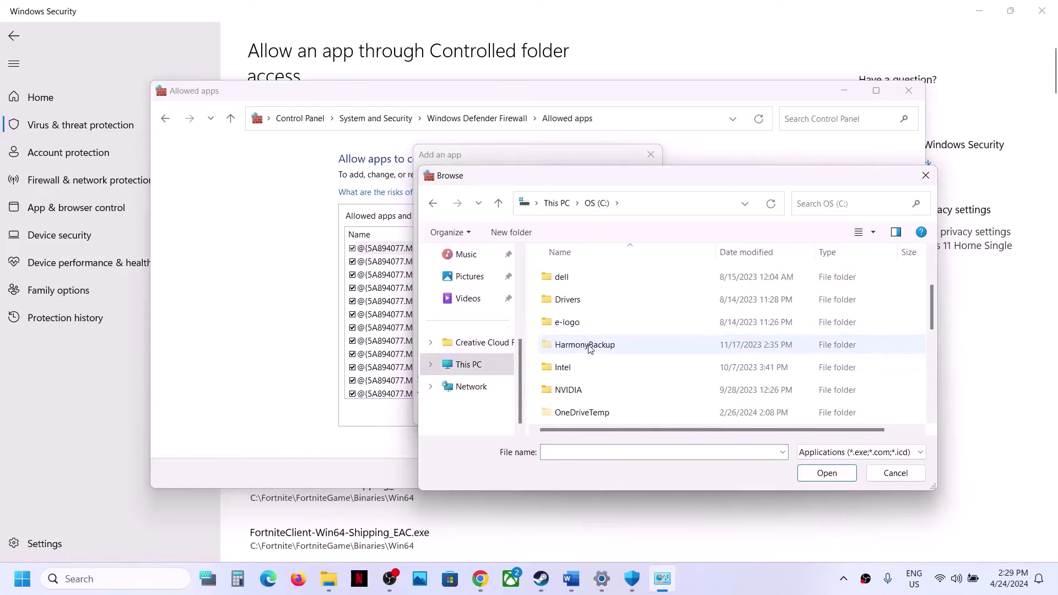
pyautogui.scroll(-2, 623, 367)
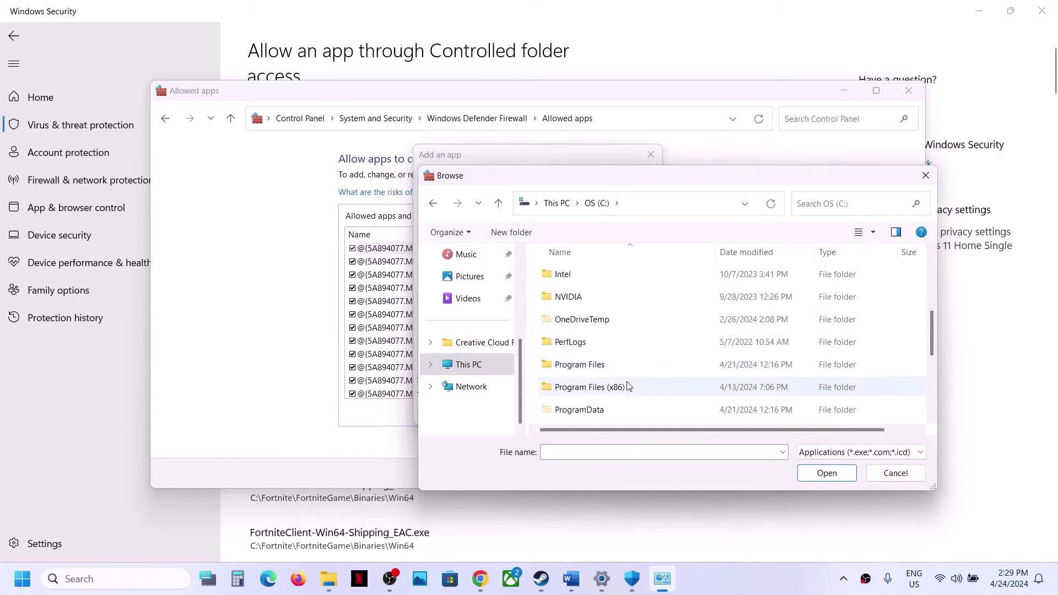
pyautogui.doubleClick(623, 387)
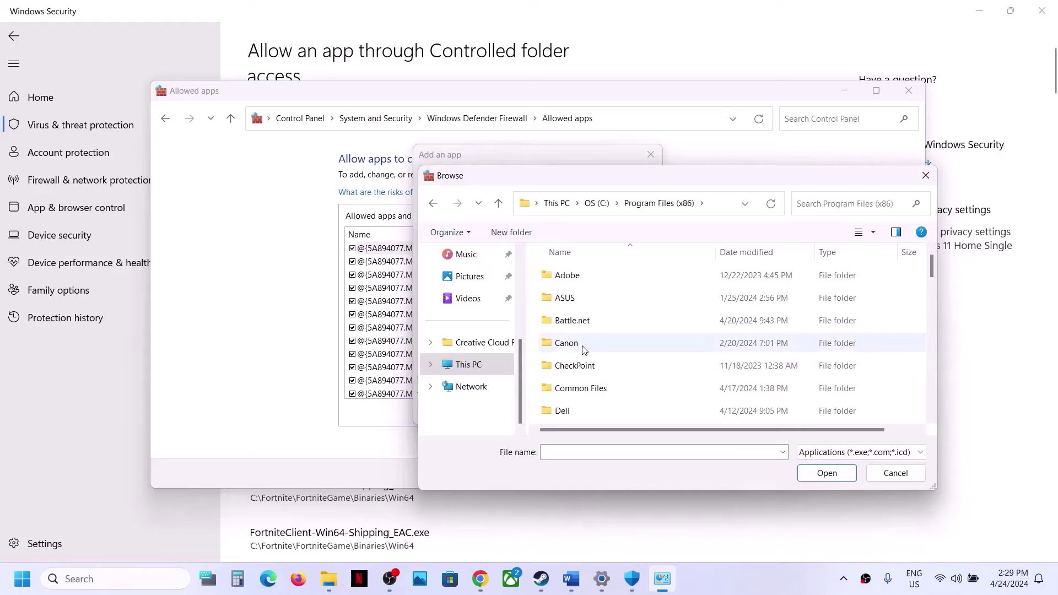
pyautogui.click(590, 346)
pyautogui.press('s')
pyautogui.doubleClick(576, 298)
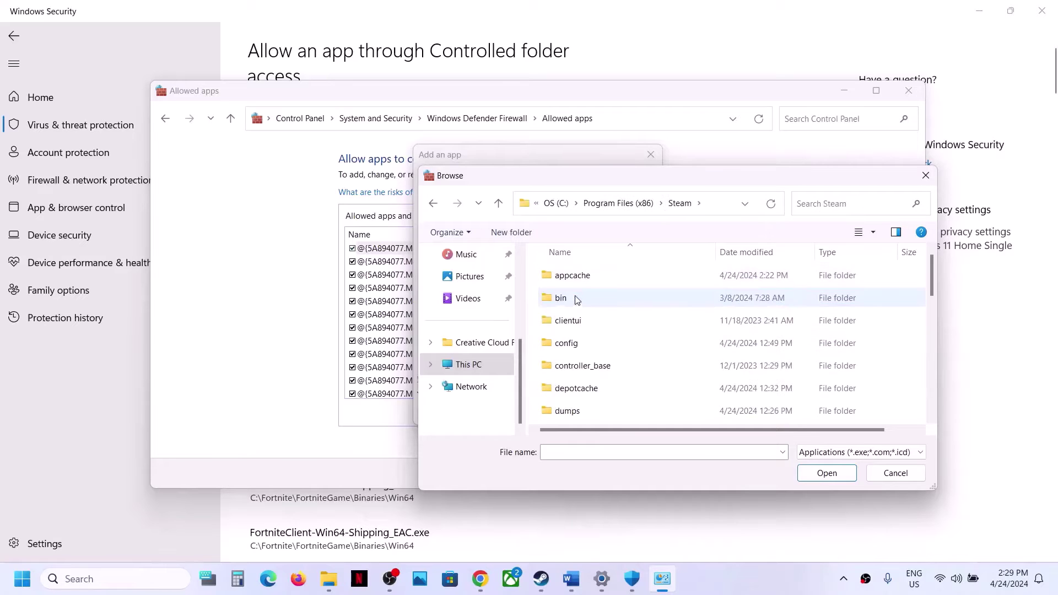
# Step: Try to add the DeadIsland application from steamapps\common\Dead Island 2 to the firewall's allowed apps
pyautogui.press('s')
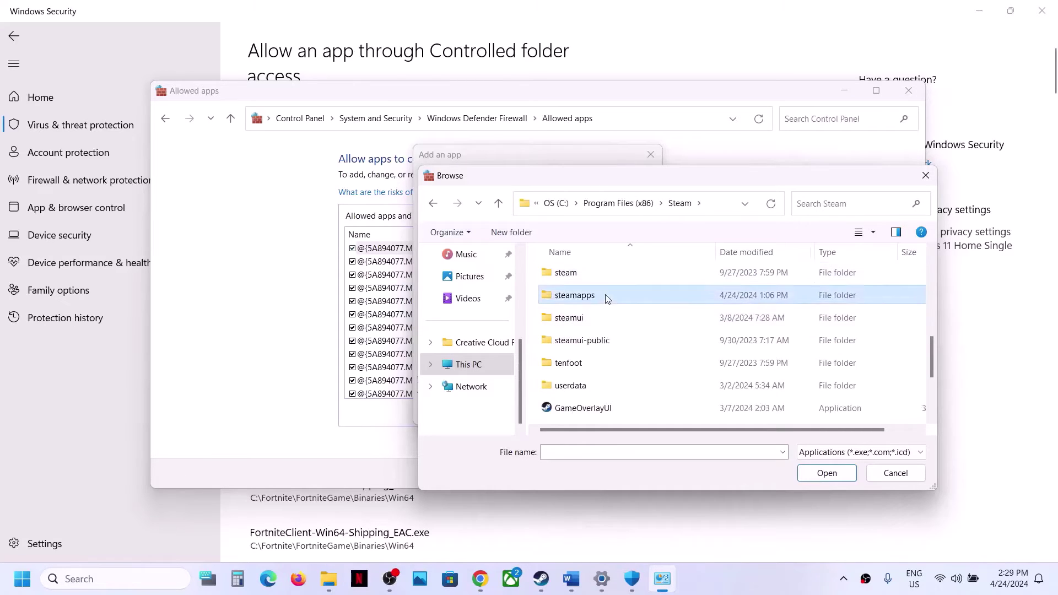
pyautogui.doubleClick(605, 306)
pyautogui.doubleClick(588, 277)
pyautogui.doubleClick(595, 282)
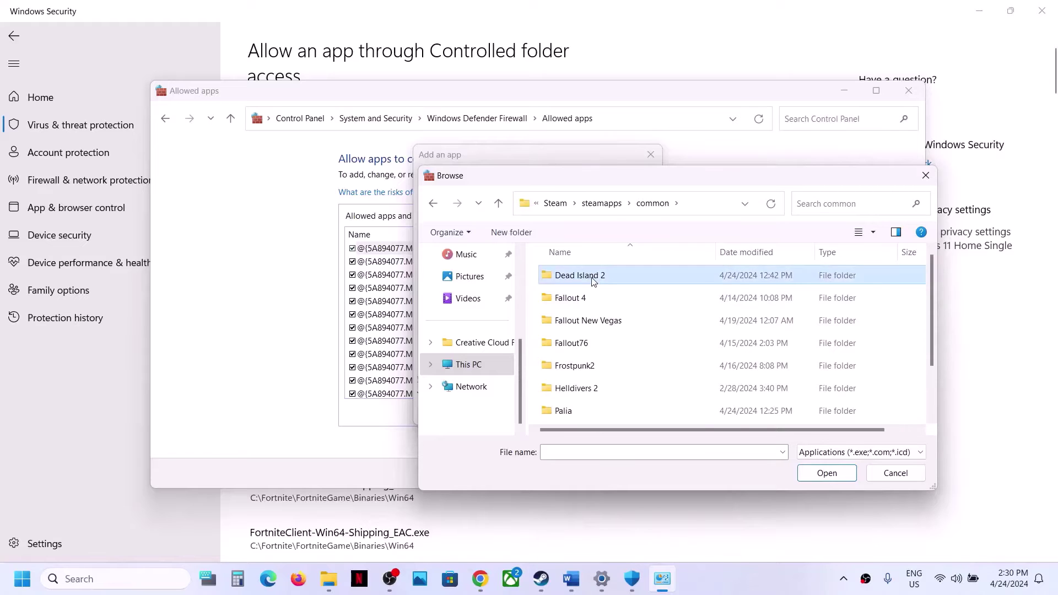
pyautogui.click(582, 367)
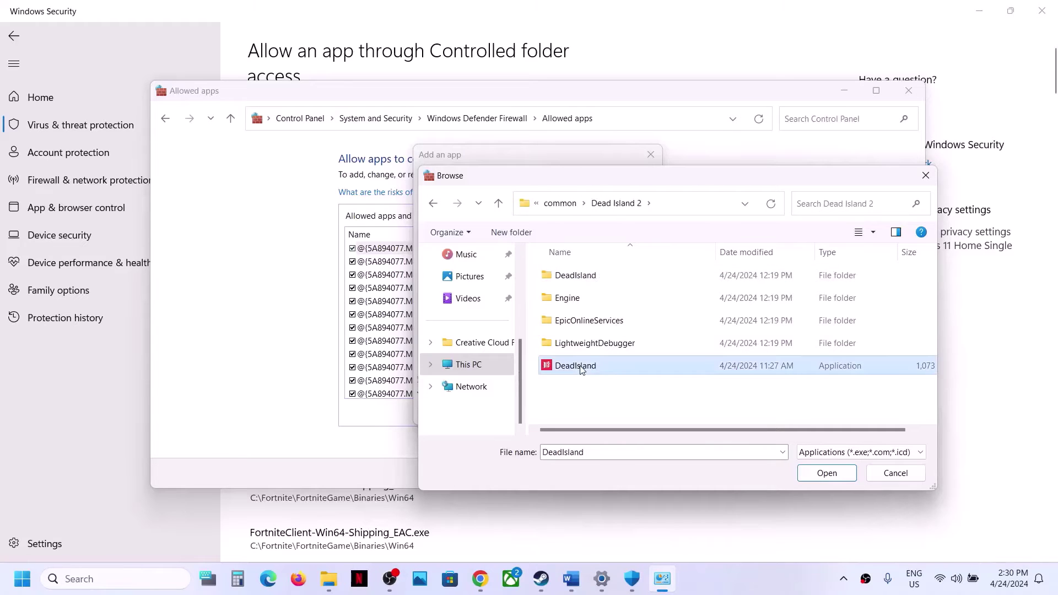
pyautogui.click(829, 474)
pyautogui.click(582, 414)
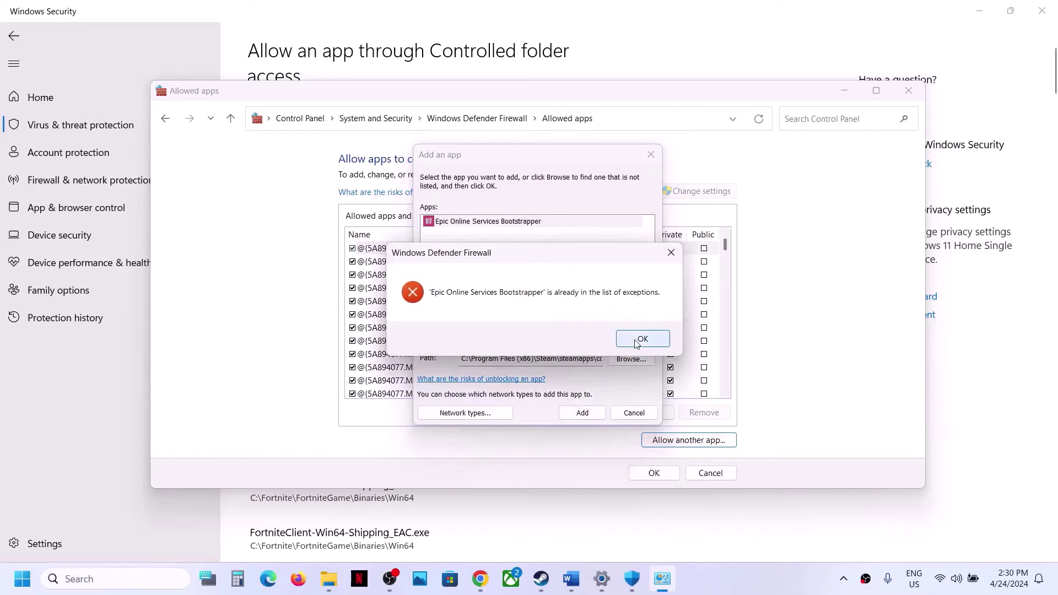
pyautogui.click(662, 337)
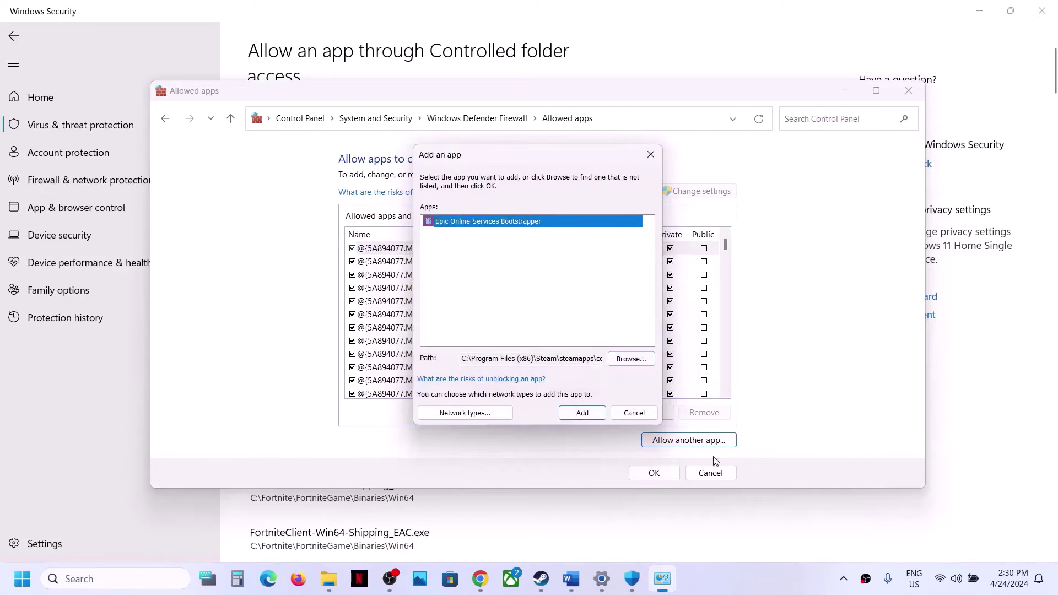
# Step: Try to add the DeadIsland-Win64-Shipping application from DeadIsland\Binaries\Win64 to the firewall's allowed apps
pyautogui.click(631, 359)
pyautogui.doubleClick(598, 273)
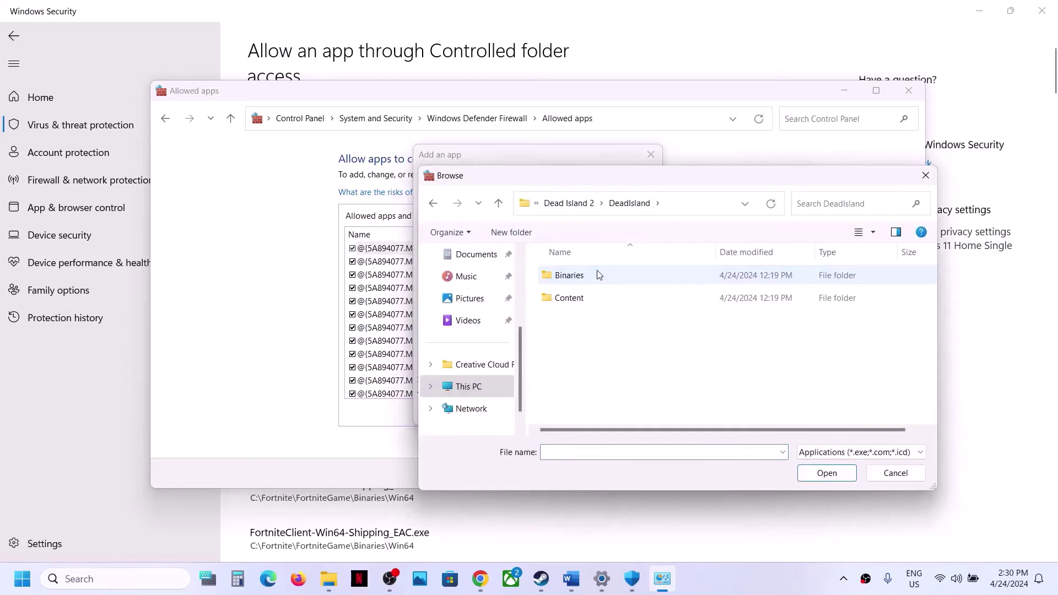
pyautogui.doubleClick(598, 273)
pyautogui.click(598, 273)
pyautogui.doubleClick(597, 270)
pyautogui.click(604, 279)
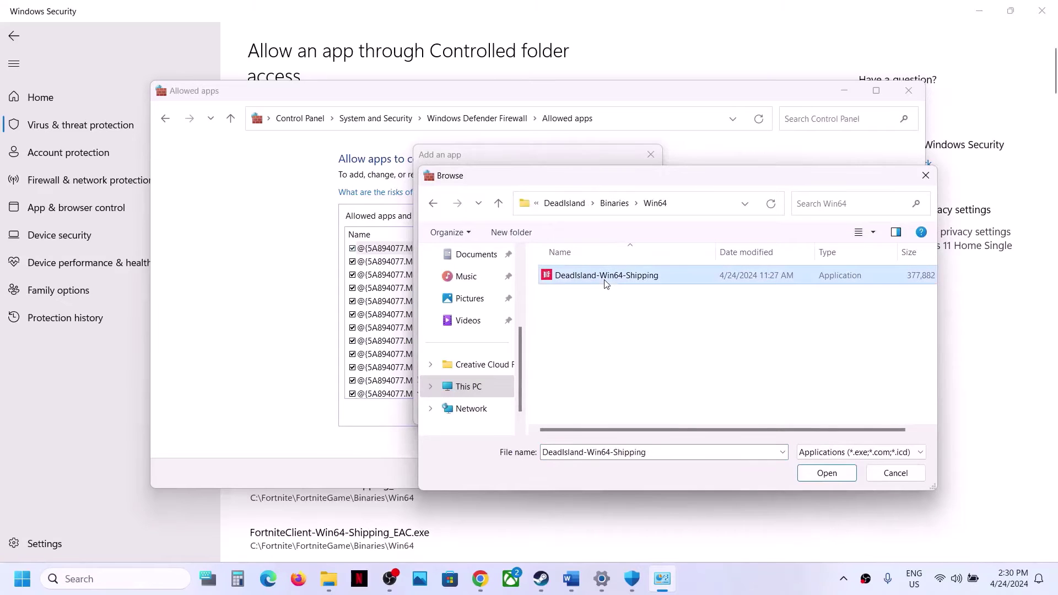
pyautogui.click(831, 473)
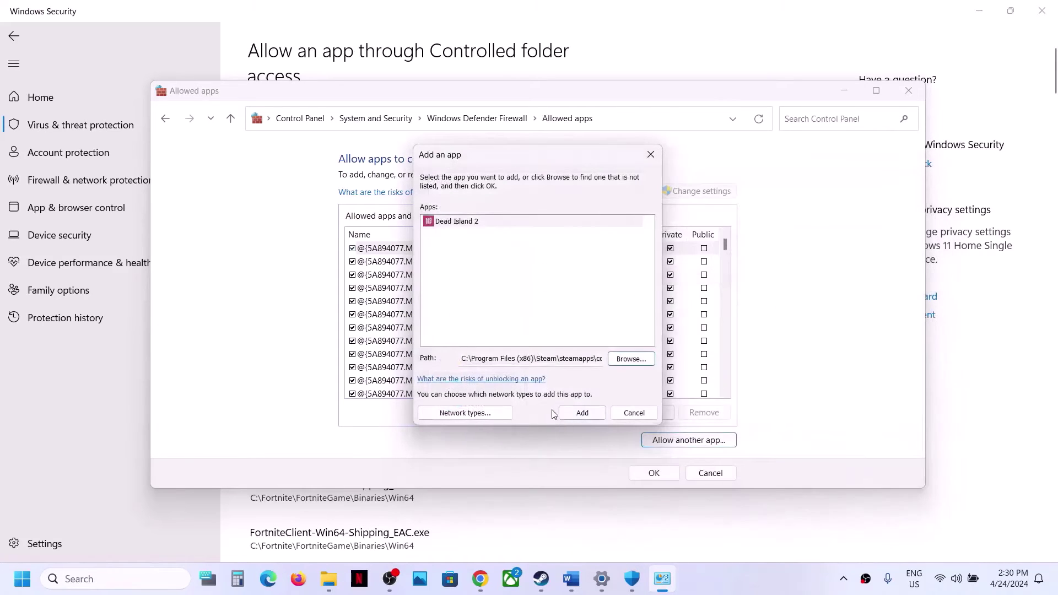
pyautogui.click(580, 413)
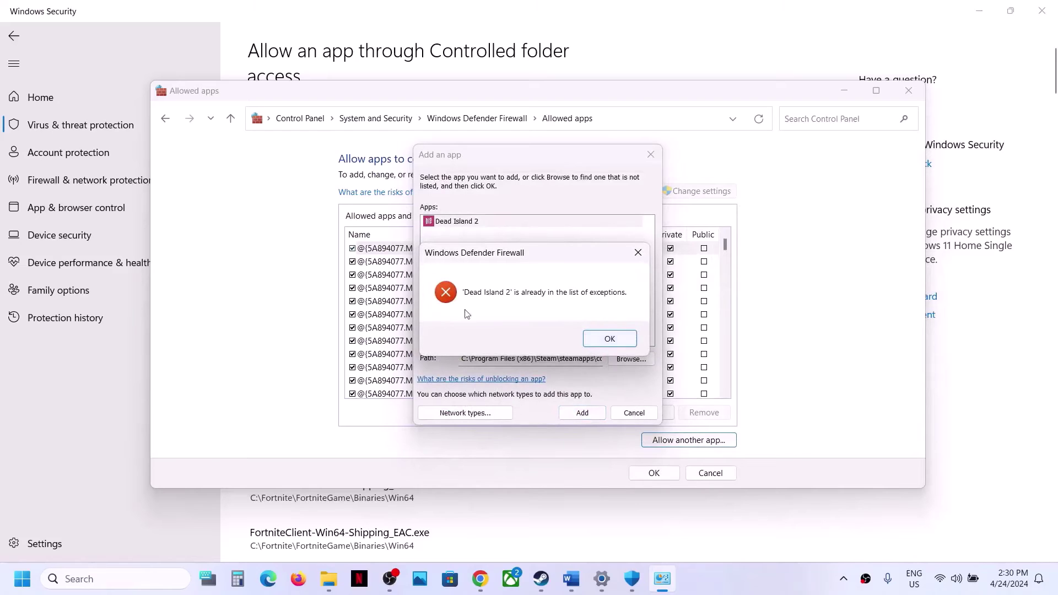
pyautogui.click(609, 339)
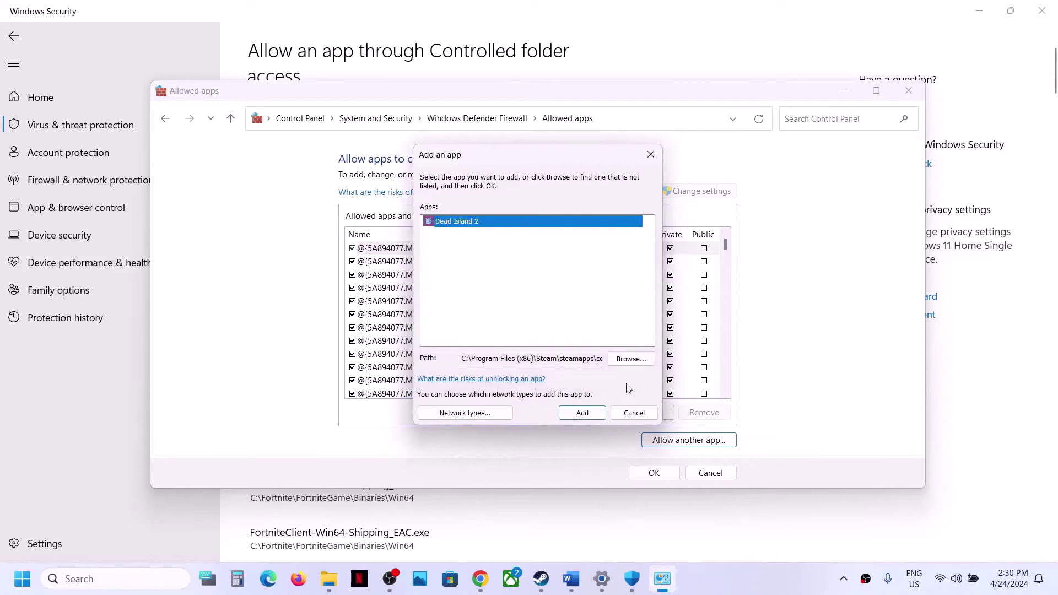
# Step: Leave the app-adding dialog, accept the firewall's allowed apps list, and close the Control Panel window
pyautogui.click(633, 413)
pyautogui.click(651, 474)
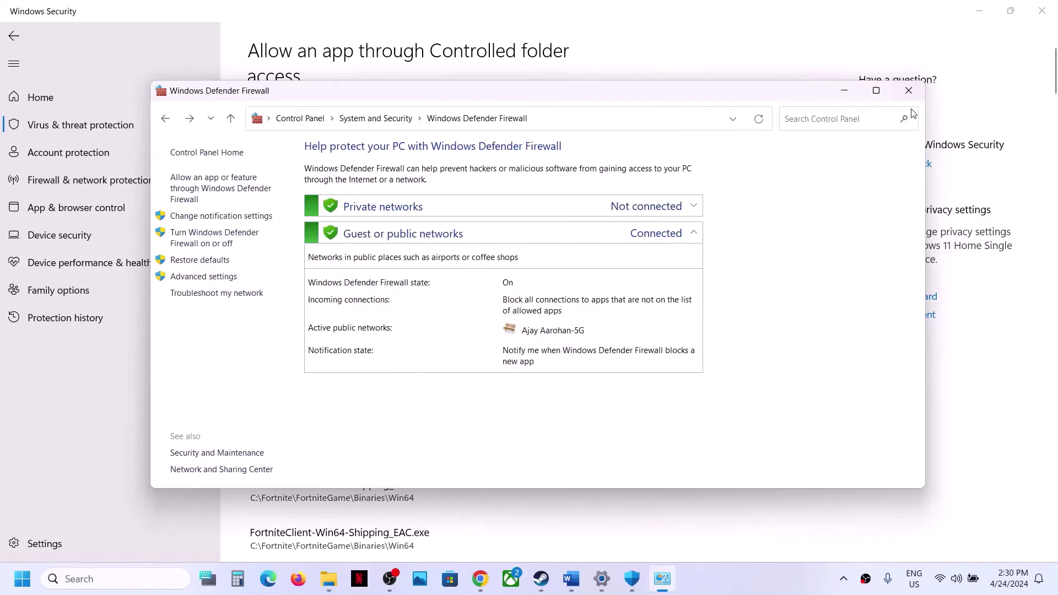
pyautogui.click(910, 91)
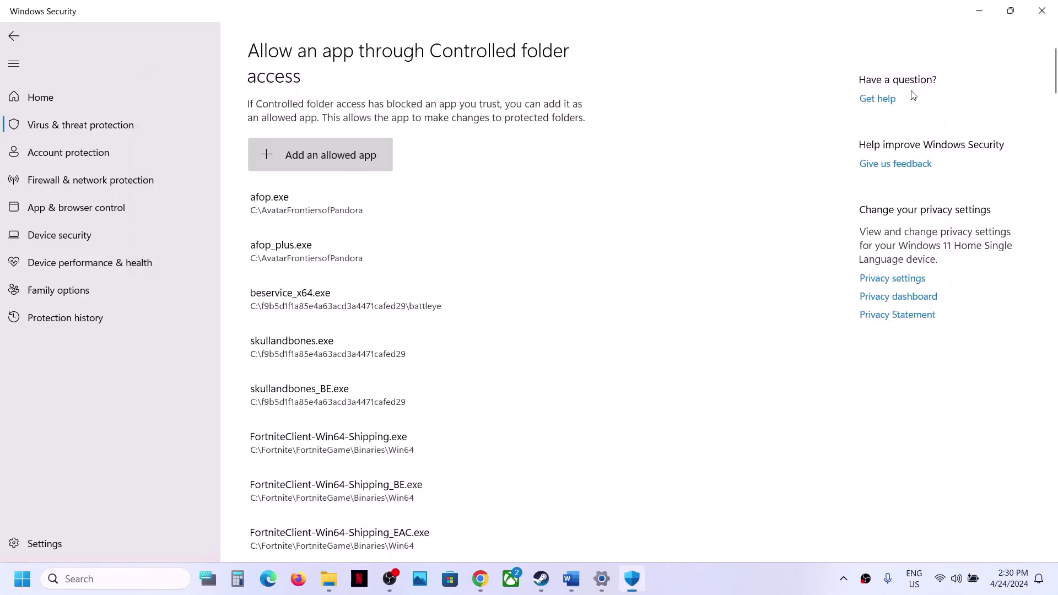
# Step: Close the Windows Security and Settings windows and highlight the Step 11 virtual memory heading in the troubleshooting document
pyautogui.click(1042, 11)
pyautogui.click(1042, 12)
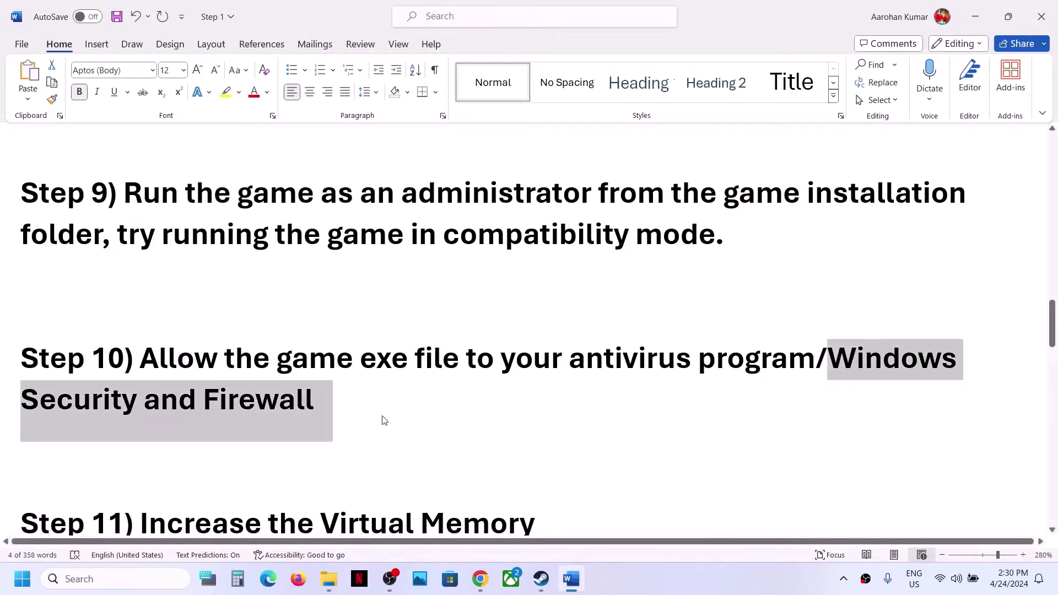
pyautogui.scroll(-3, 381, 421)
pyautogui.moveTo(267, 355); pyautogui.dragTo(20, 292)
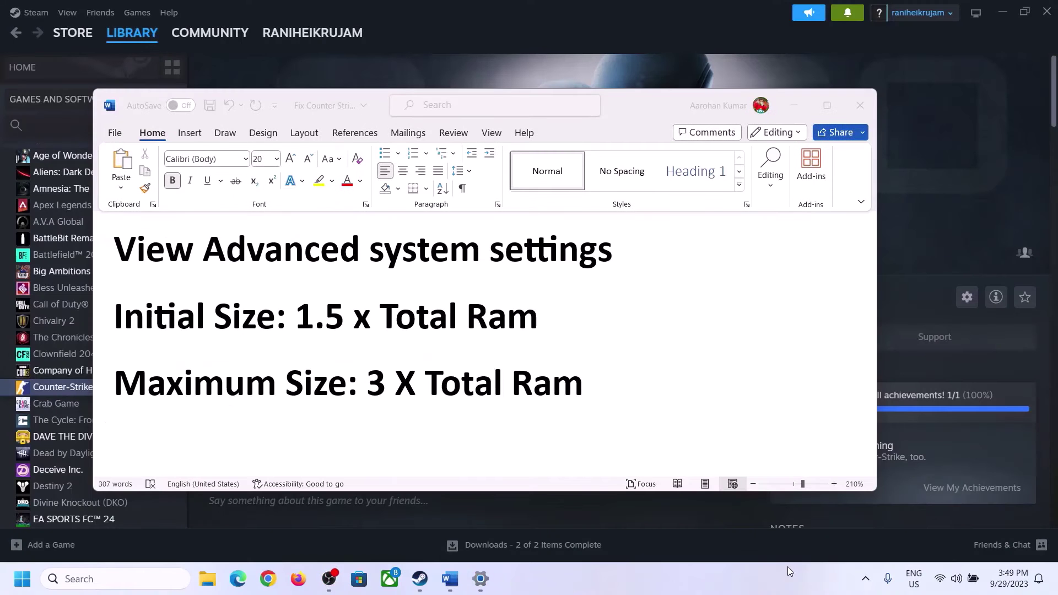
# Step: Copy "View Advanced system settings" from the notes and use it in Windows search to open System Properties
pyautogui.click(157, 256)
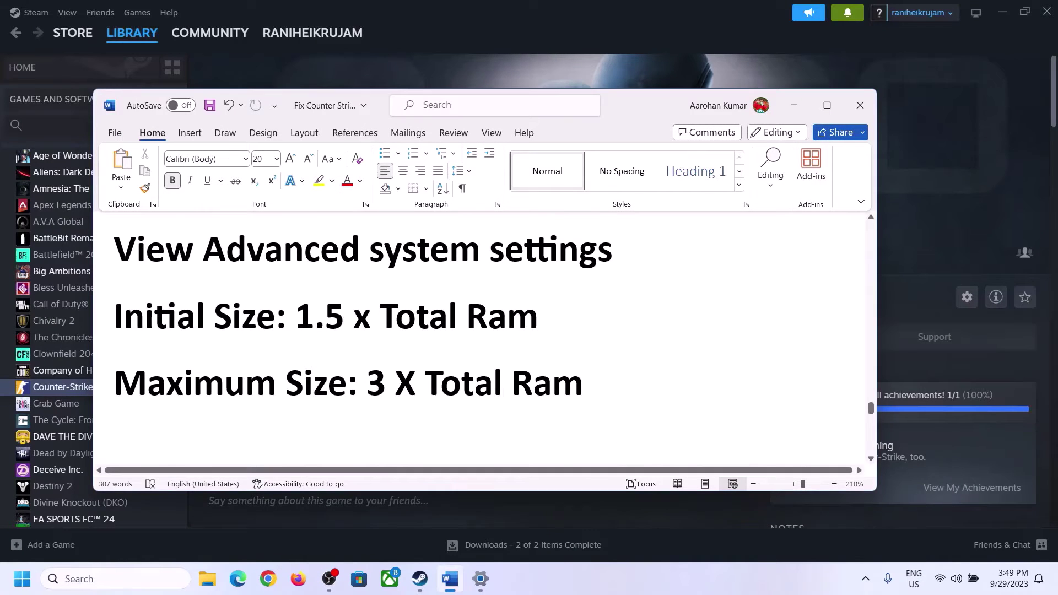
pyautogui.moveTo(126, 255); pyautogui.dragTo(601, 251)
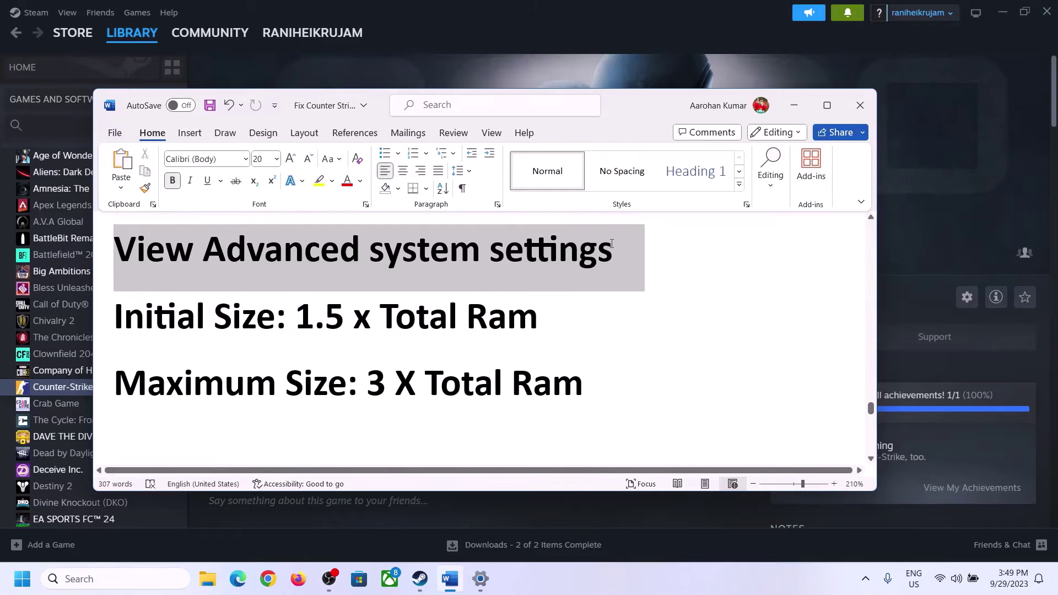
pyautogui.hotkey('ctrl', 'c')
pyautogui.click(126, 579)
pyautogui.hotkey('ctrl', 'v')
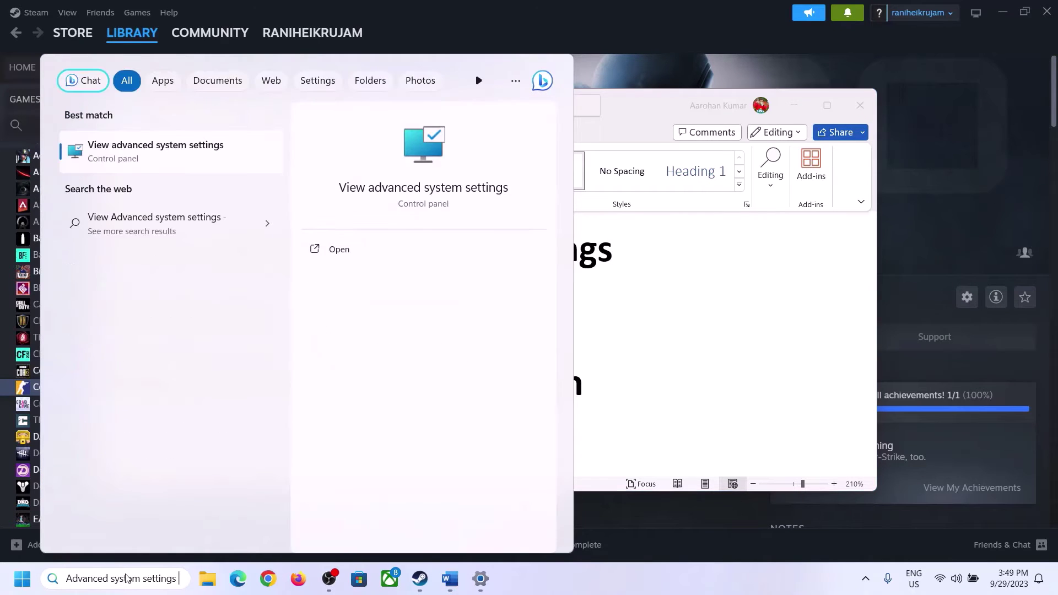
pyautogui.click(149, 157)
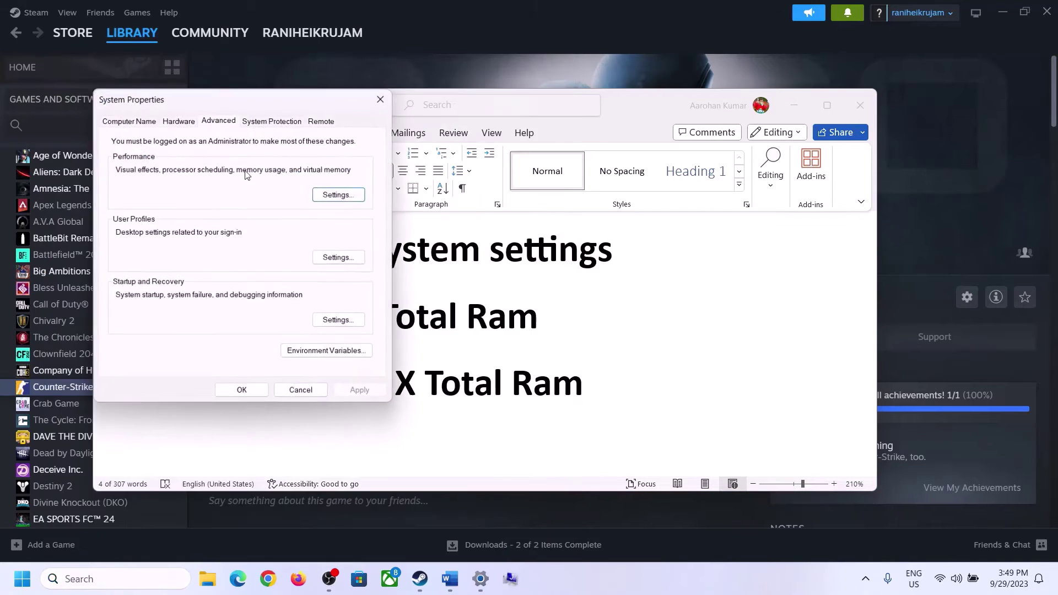
# Step: Open the Virtual Memory settings from the advanced Performance Options in System Properties
pyautogui.moveTo(219, 104); pyautogui.dragTo(473, 187)
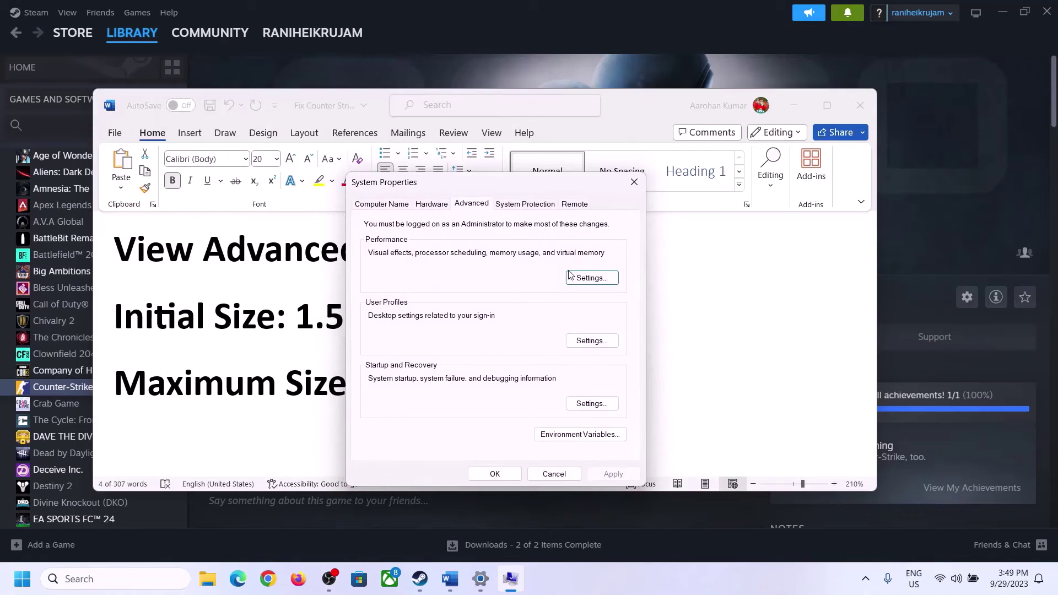
pyautogui.click(592, 278)
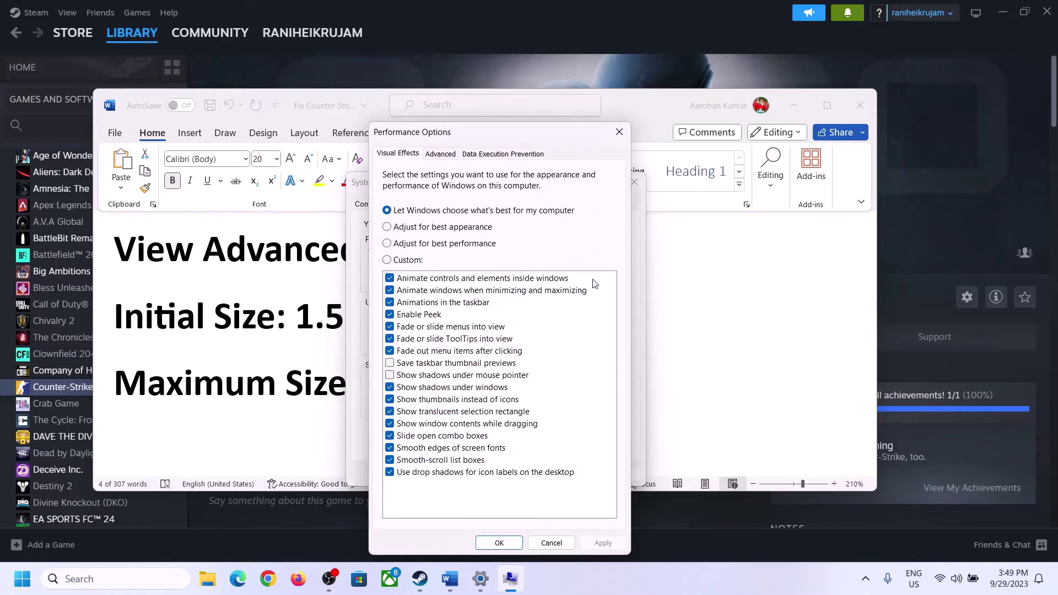
pyautogui.click(441, 154)
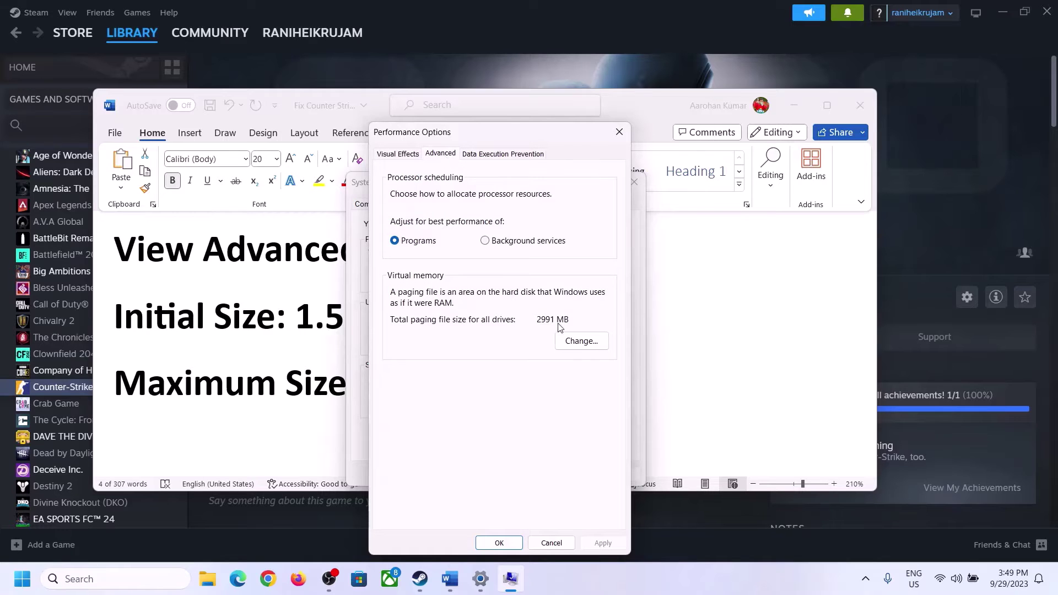
pyautogui.click(585, 341)
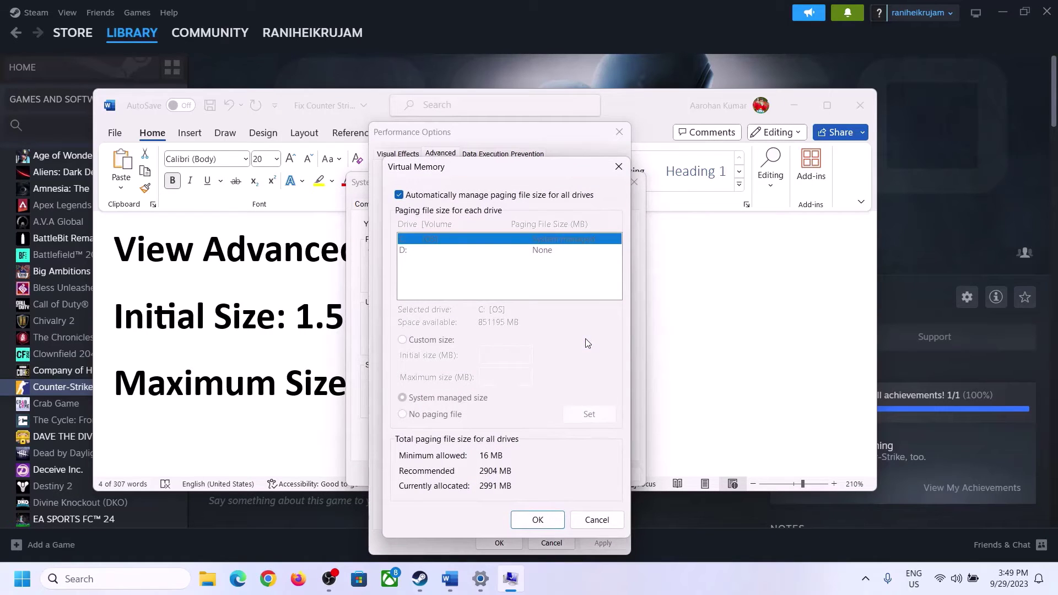
# Step: Turn off automatic paging file management for all drives and choose a custom size for drive C:
pyautogui.click(399, 196)
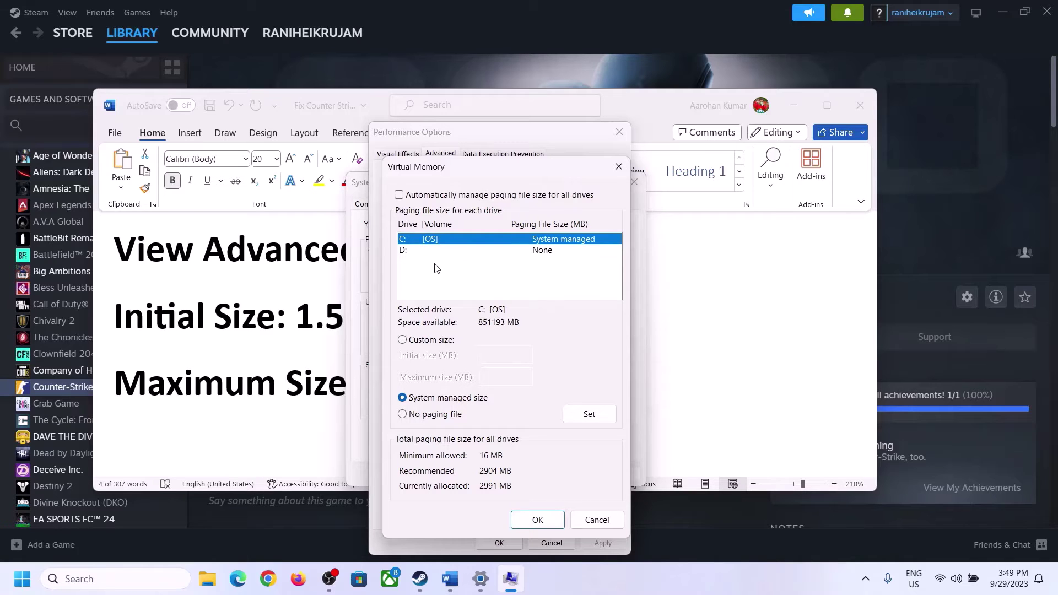
pyautogui.click(403, 340)
pyautogui.click(490, 356)
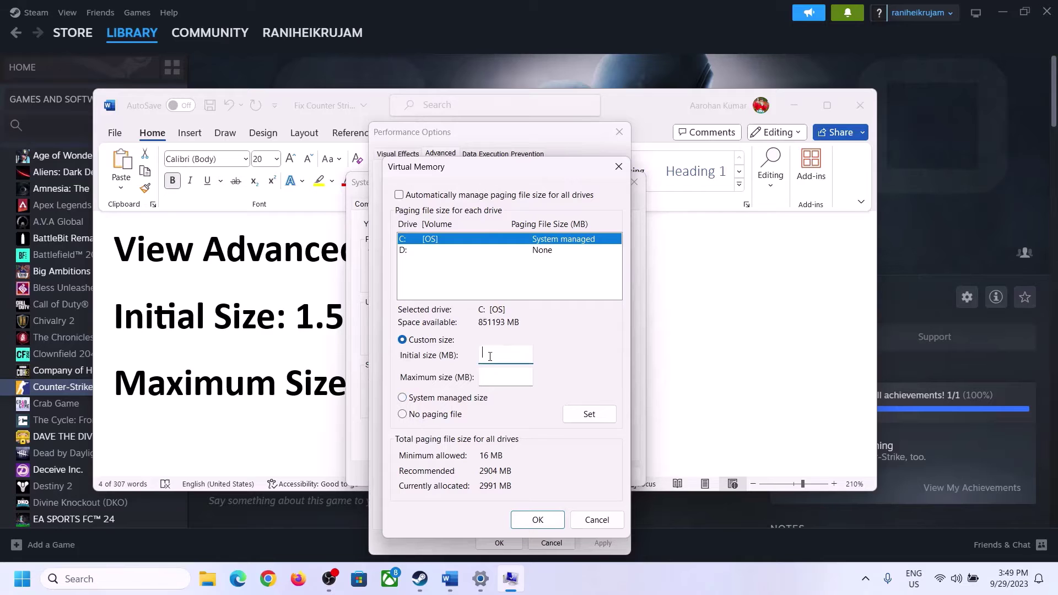
# Step: Highlight the initial size formula in the notes and look up the installed RAM on the System About page
pyautogui.click(287, 324)
pyautogui.moveTo(303, 318); pyautogui.dragTo(491, 329)
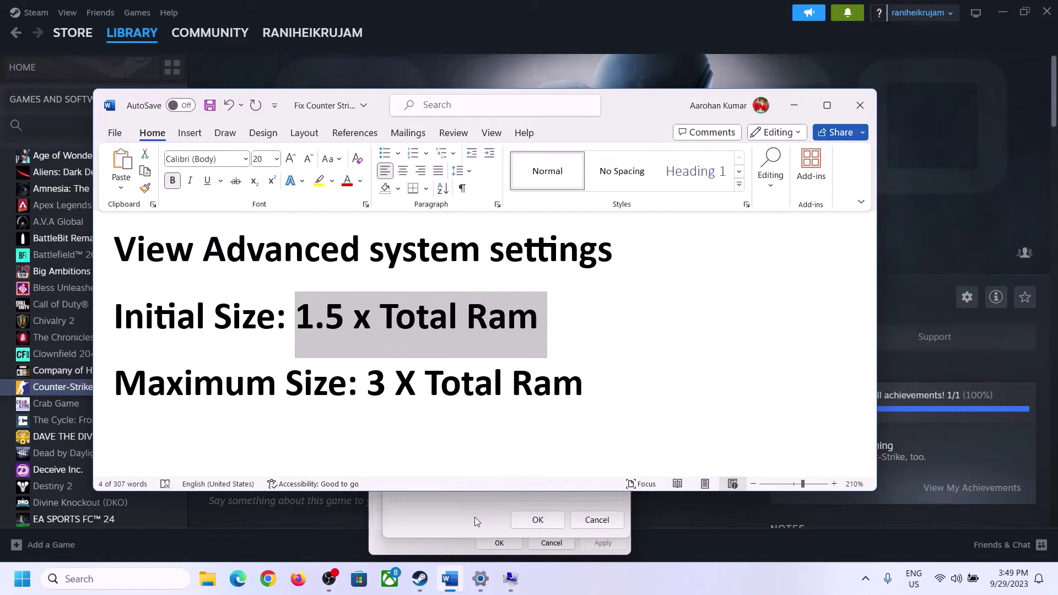
pyautogui.click(481, 581)
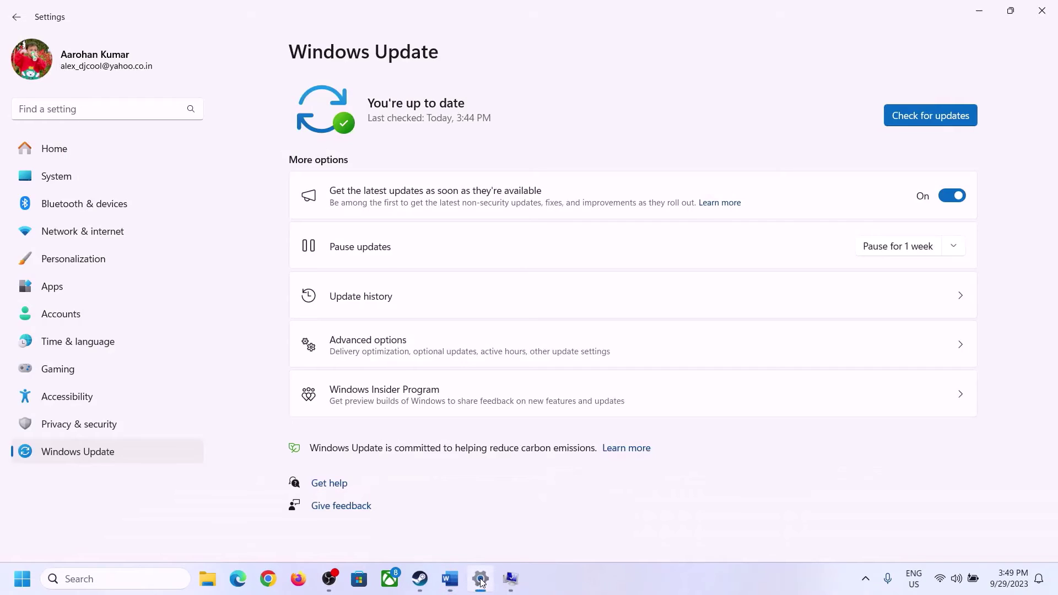
pyautogui.click(48, 181)
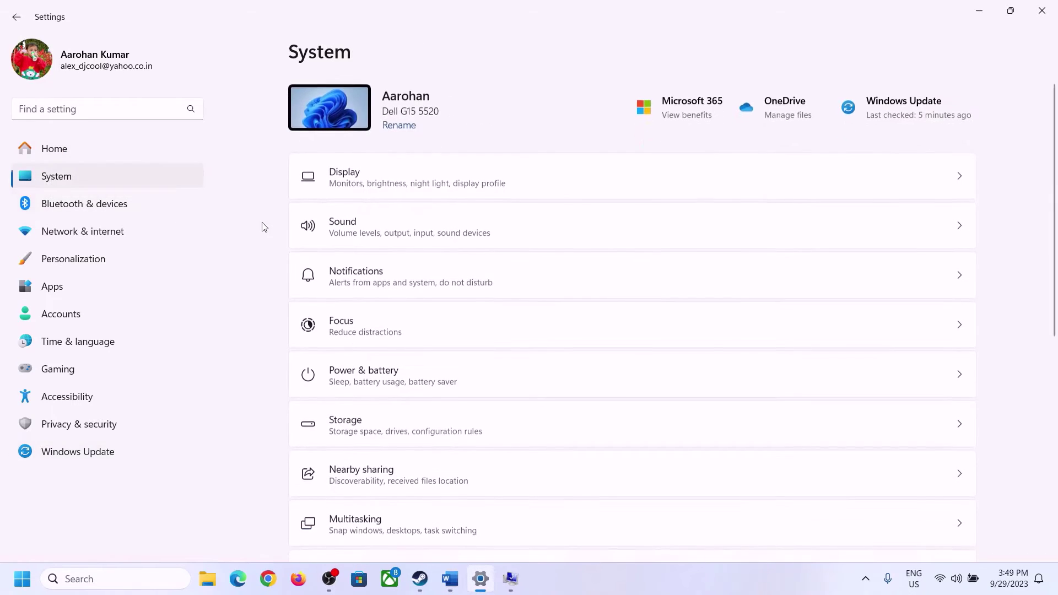
pyautogui.scroll(-8, 390, 402)
pyautogui.click(354, 517)
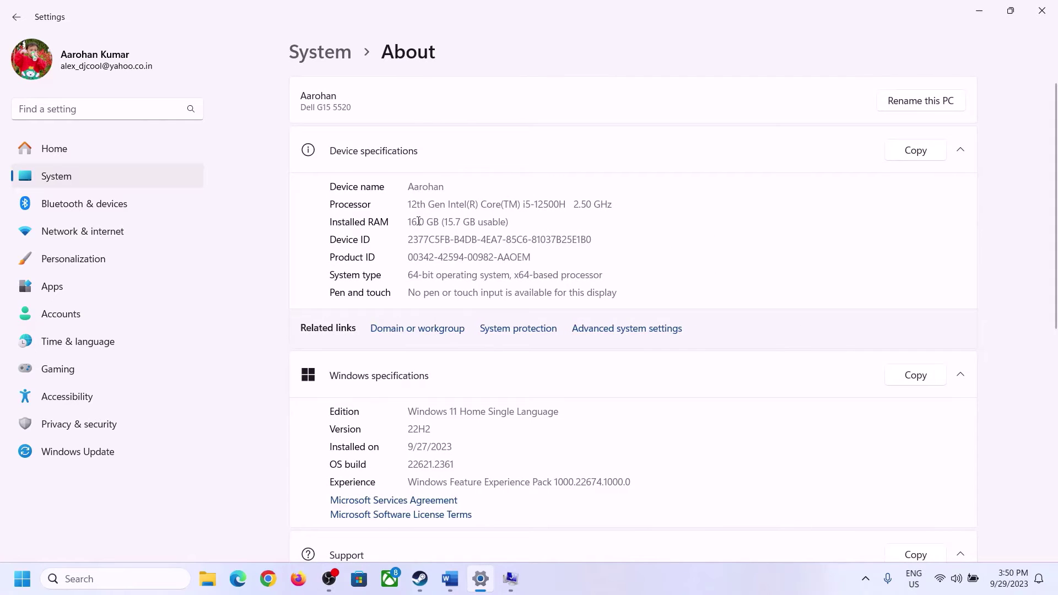
pyautogui.moveTo(419, 221); pyautogui.dragTo(403, 221)
pyautogui.click(424, 223)
pyautogui.moveTo(422, 221); pyautogui.dragTo(408, 216)
# Step: Launch Calculator with the Run command calc, place it beside the Virtual Memory dialog, and recheck the initial size formula
pyautogui.click(502, 578)
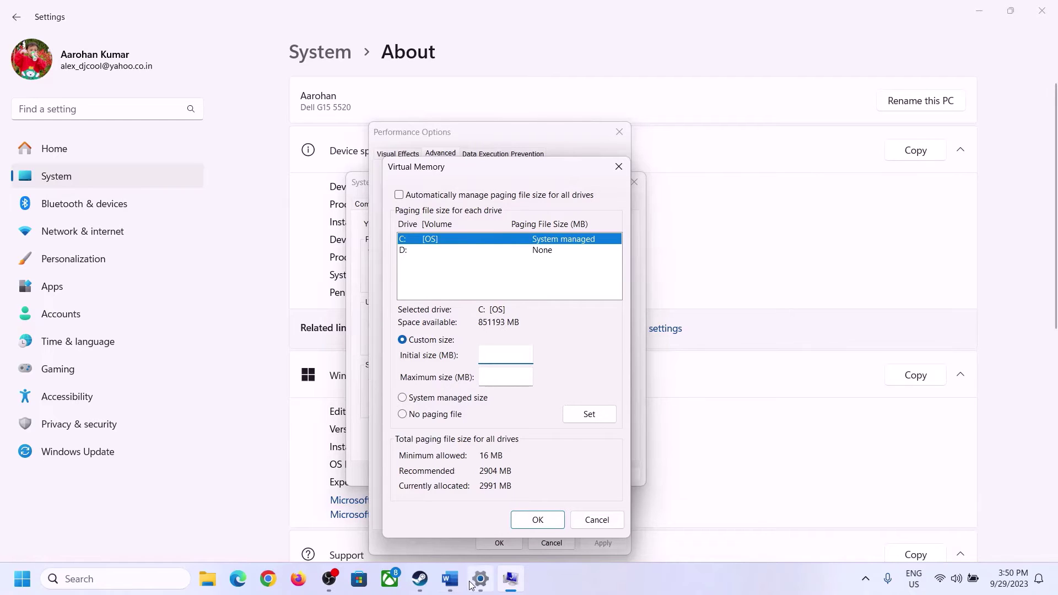
pyautogui.moveTo(481, 579)
pyautogui.press('super+r')
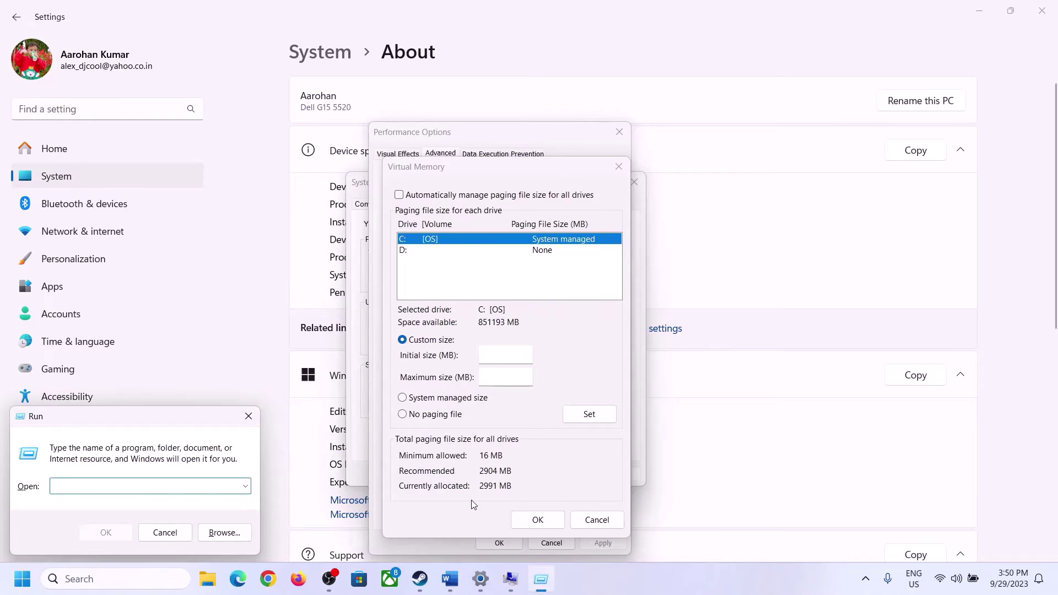
pyautogui.write('calc')
pyautogui.click(99, 533)
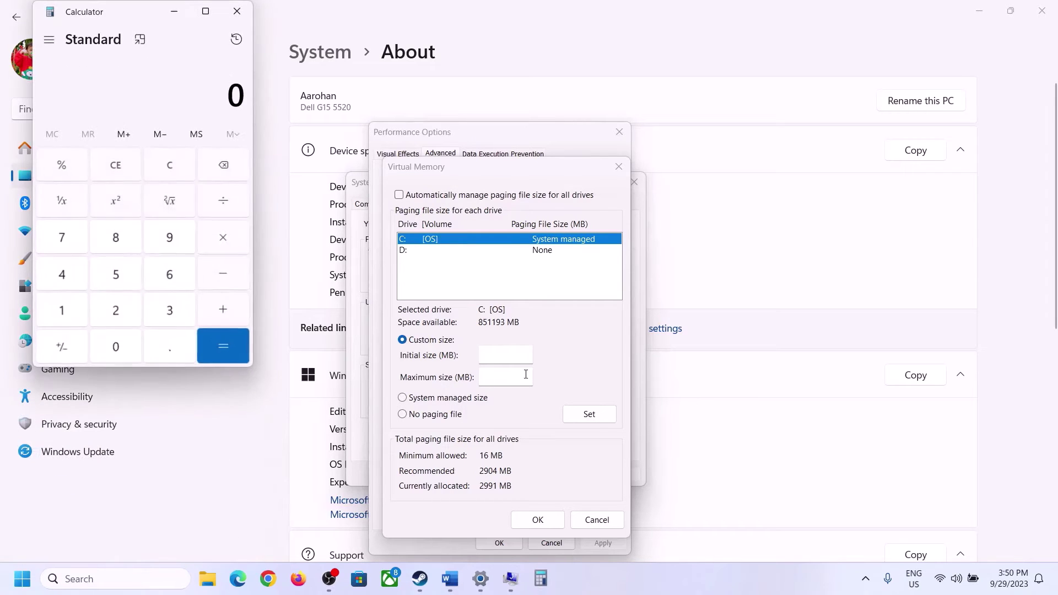
pyautogui.moveTo(131, 16); pyautogui.dragTo(772, 180)
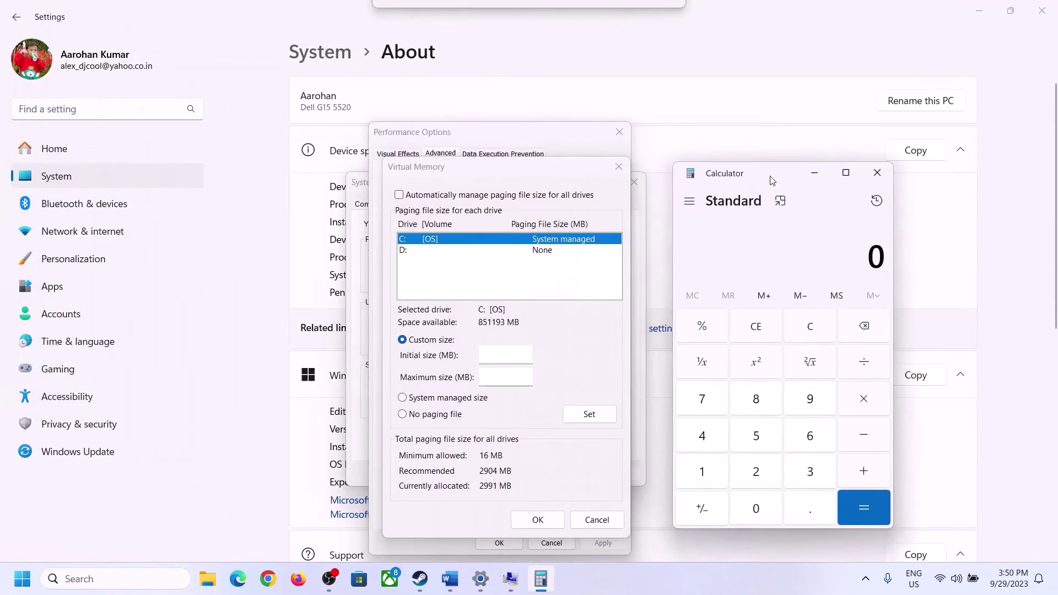
pyautogui.click(448, 587)
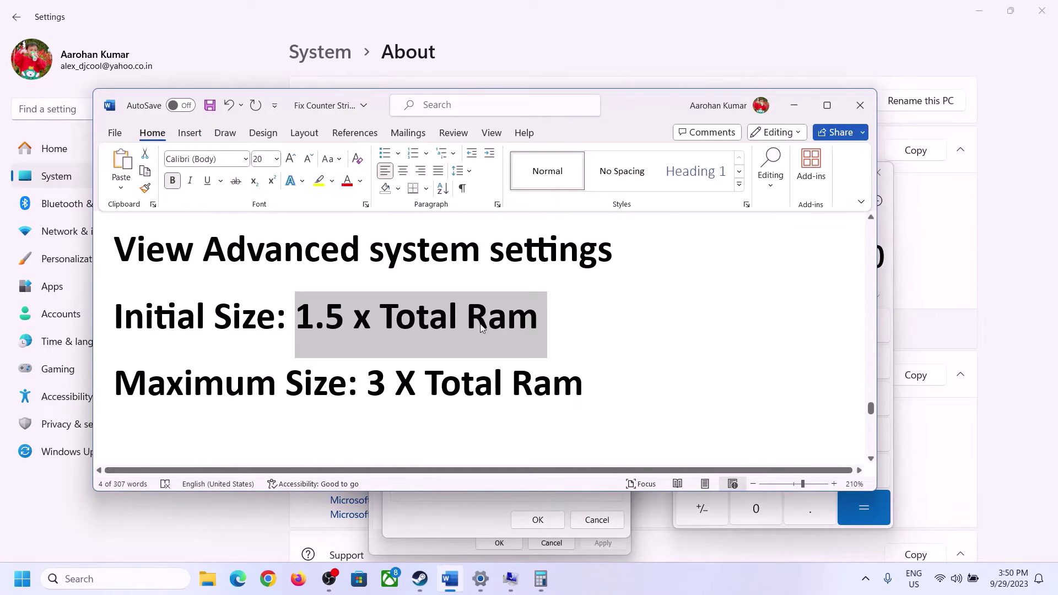
pyautogui.click(541, 579)
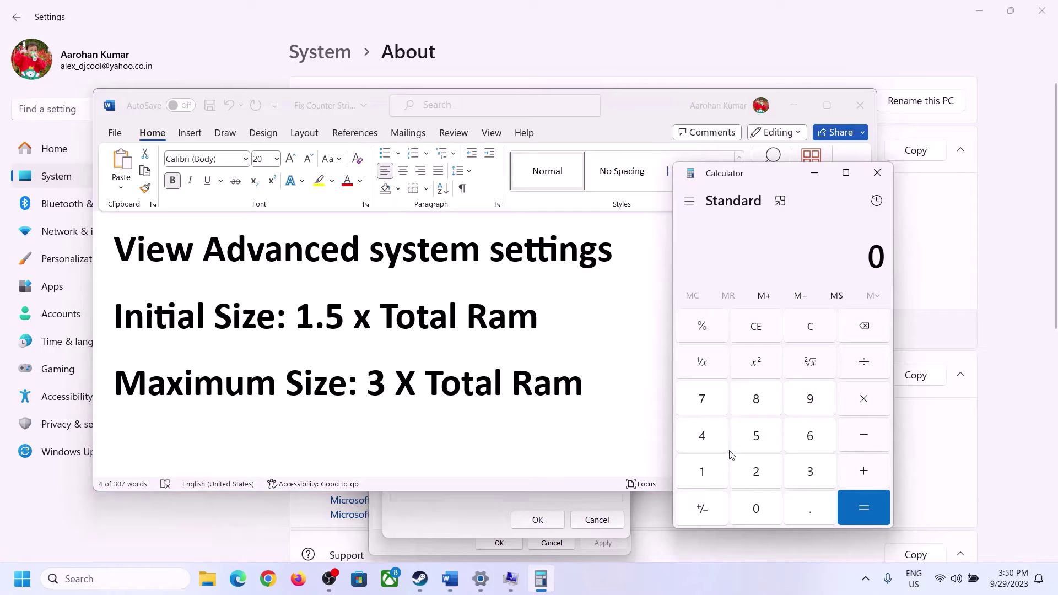
pyautogui.click(703, 474)
pyautogui.click(807, 441)
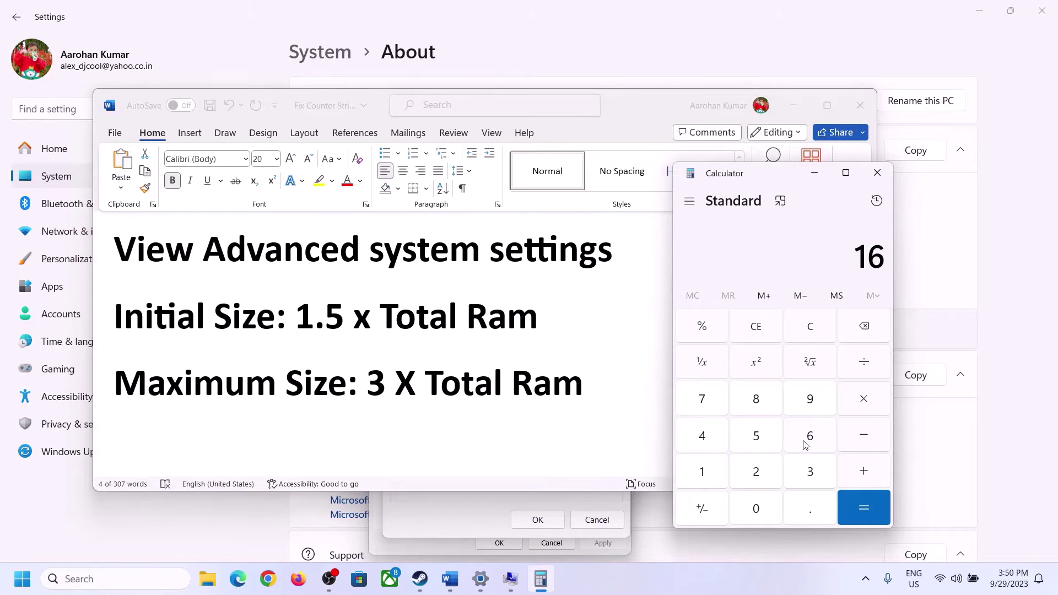
pyautogui.click(809, 336)
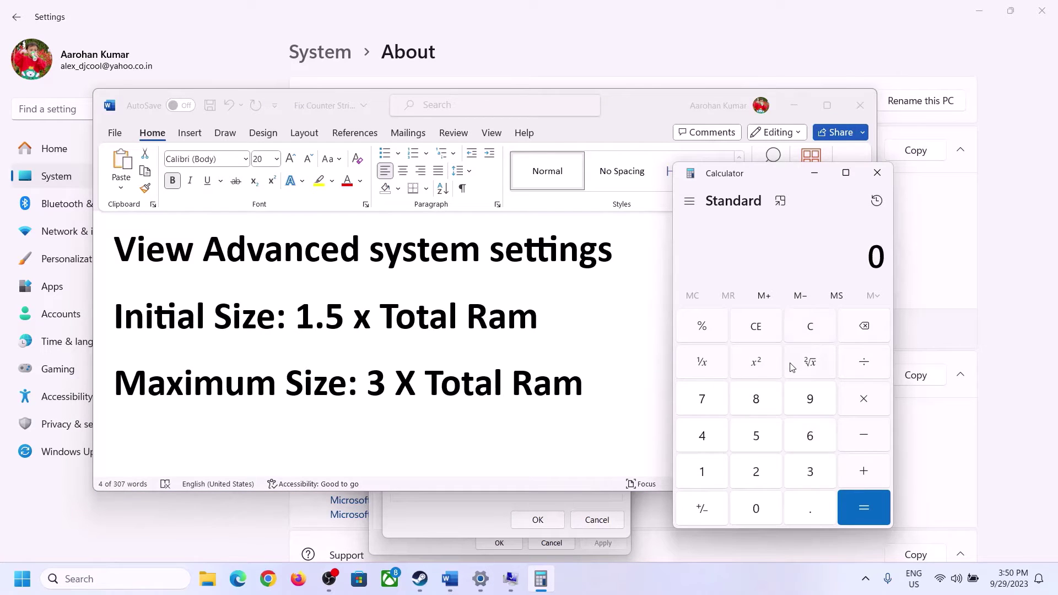
# Step: Calculate 16 × 1024 in Calculator to convert the installed RAM from GB to MB
pyautogui.click(711, 473)
pyautogui.click(795, 443)
pyautogui.click(864, 408)
pyautogui.click(703, 475)
pyautogui.click(760, 516)
pyautogui.click(763, 478)
pyautogui.click(716, 444)
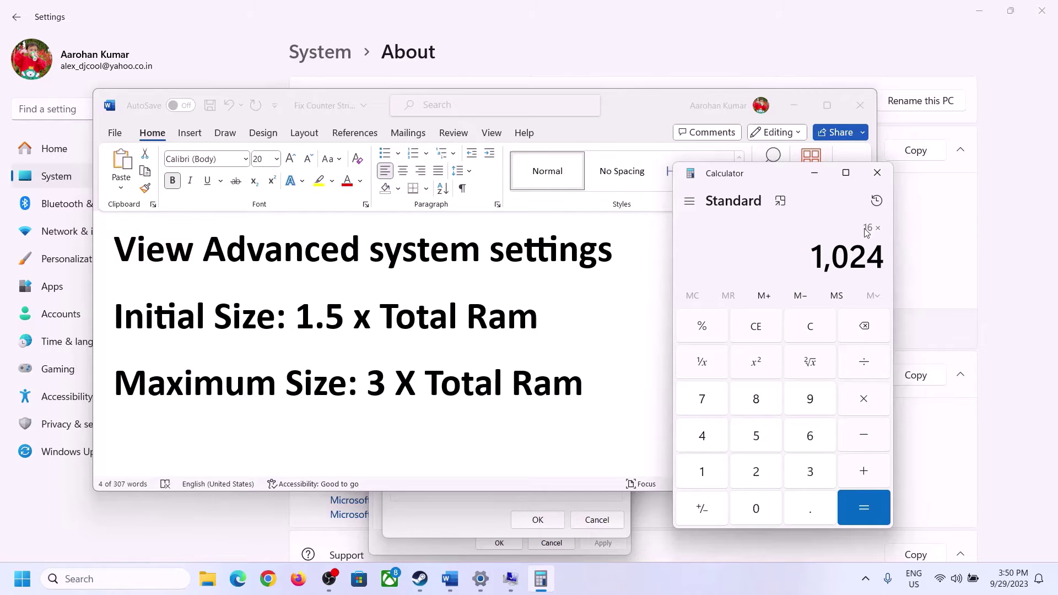
pyautogui.click(864, 508)
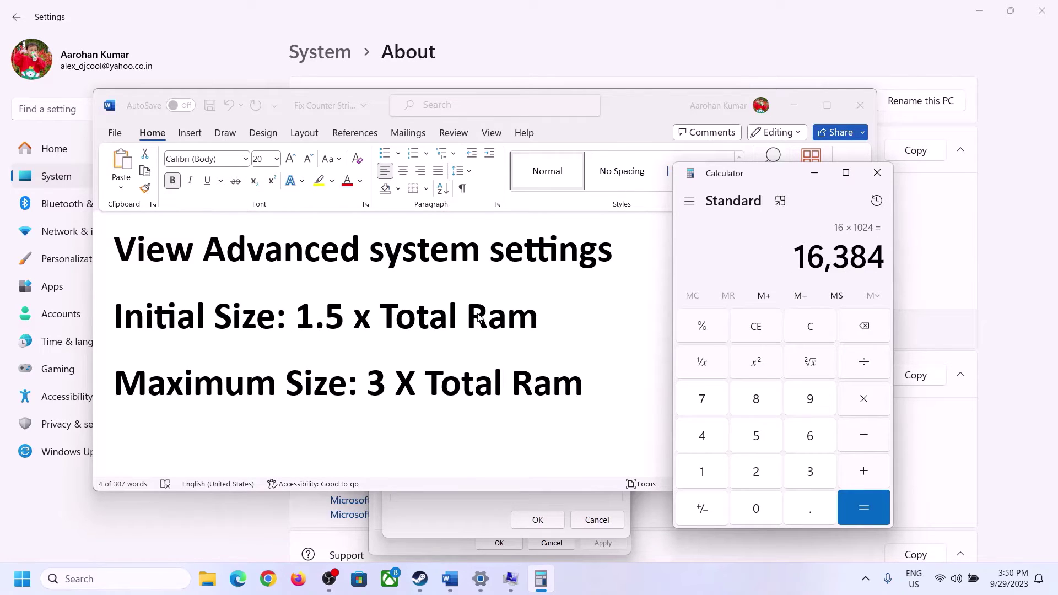
# Step: Multiply the RAM amount in MB by 1.5 to get the initial paging file size
pyautogui.click(867, 406)
pyautogui.click(726, 478)
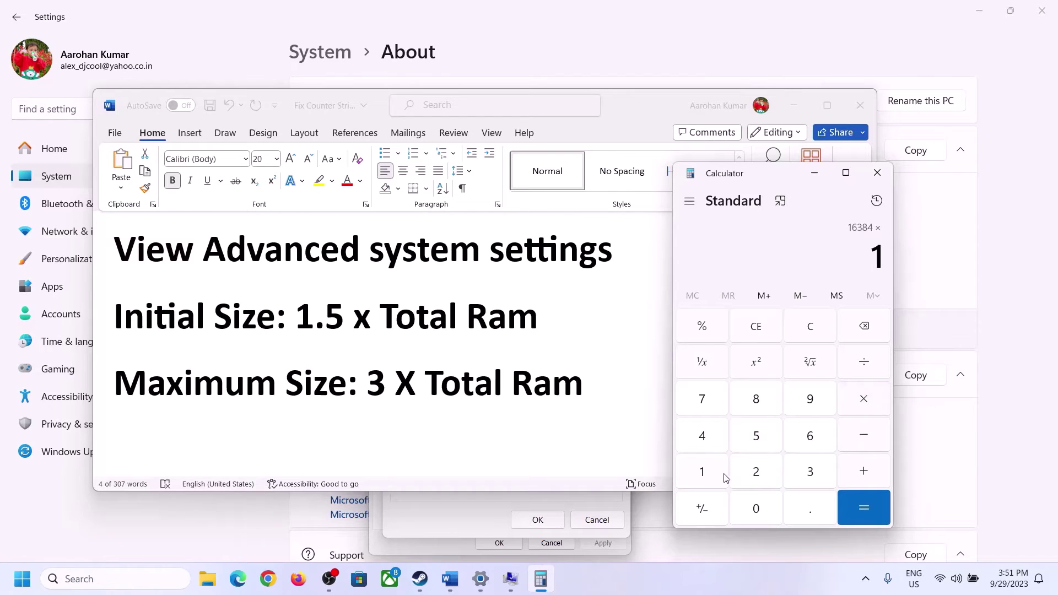
pyautogui.click(806, 521)
pyautogui.click(765, 441)
pyautogui.click(863, 503)
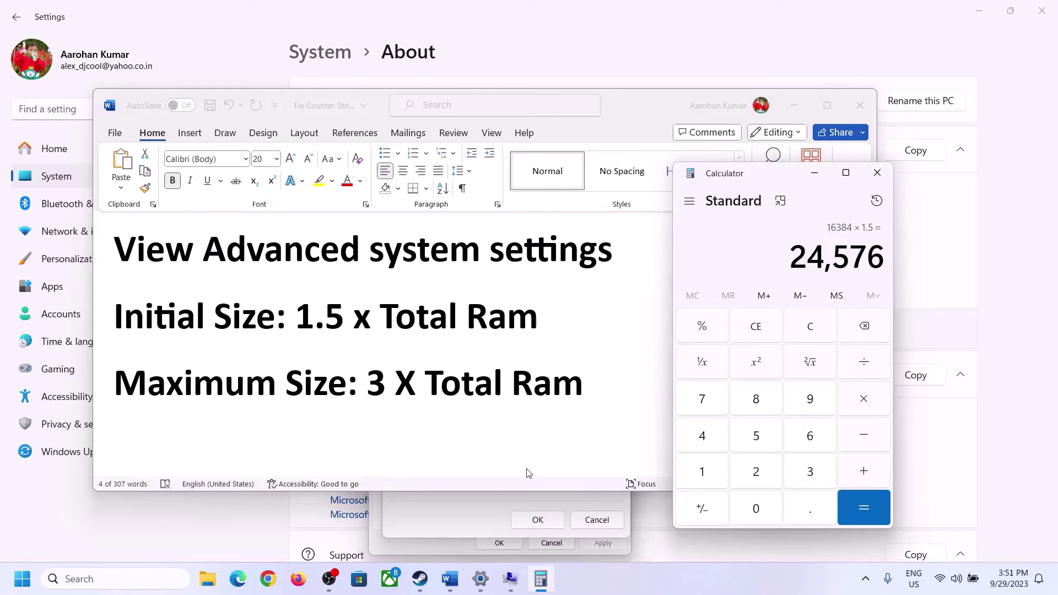
# Step: Set the custom initial paging file size for drive C: to 24576 MB
pyautogui.click(467, 519)
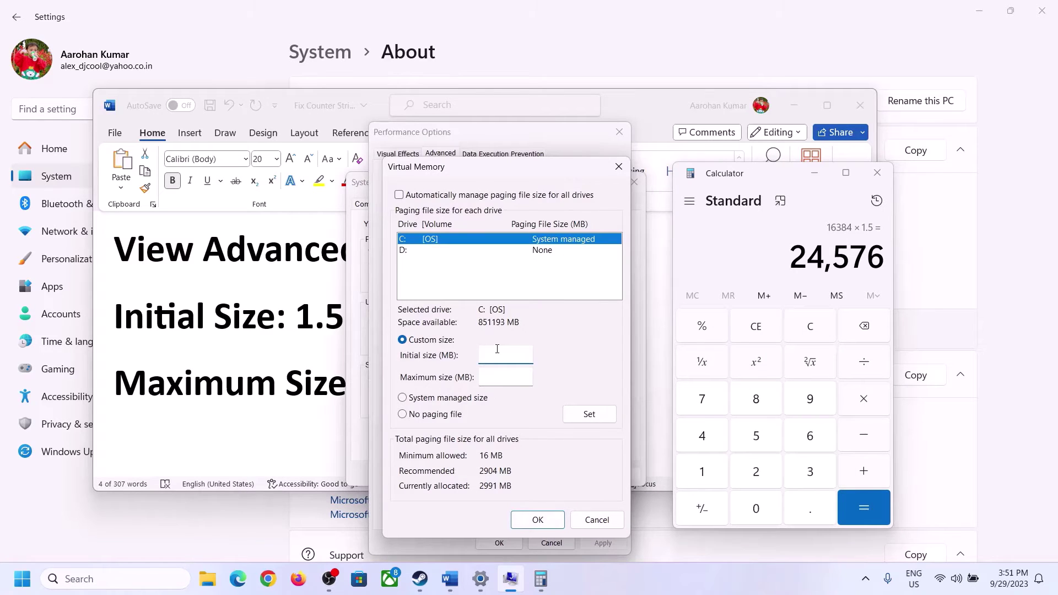
pyautogui.write('24576')
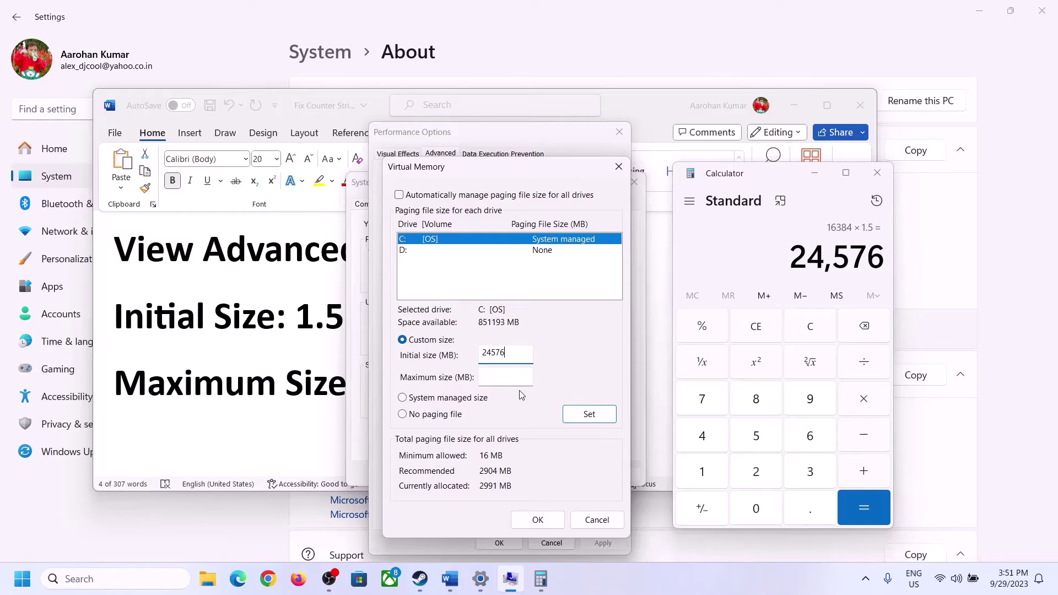
pyautogui.click(524, 376)
# Step: Recheck the maximum size formula in the Word document and the installed RAM in Settings, with Calculator cleared
pyautogui.click(325, 387)
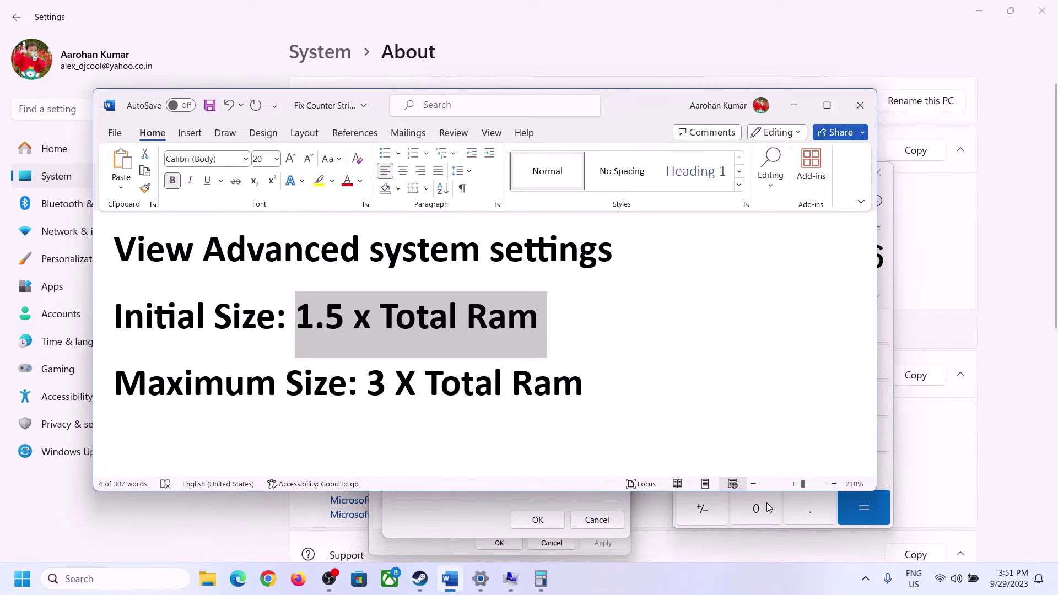
pyautogui.click(892, 306)
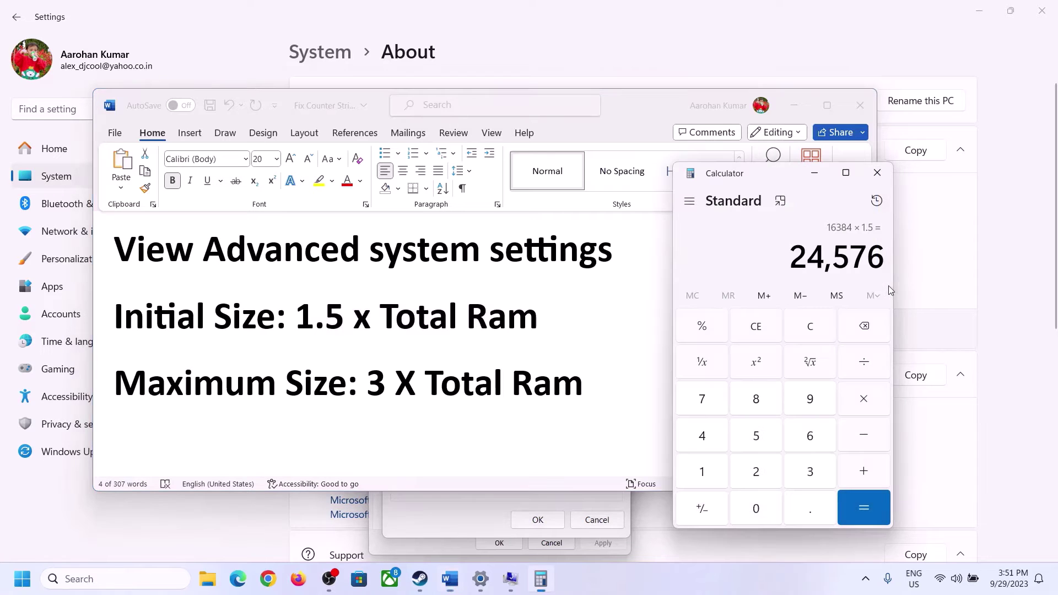
pyautogui.click(810, 326)
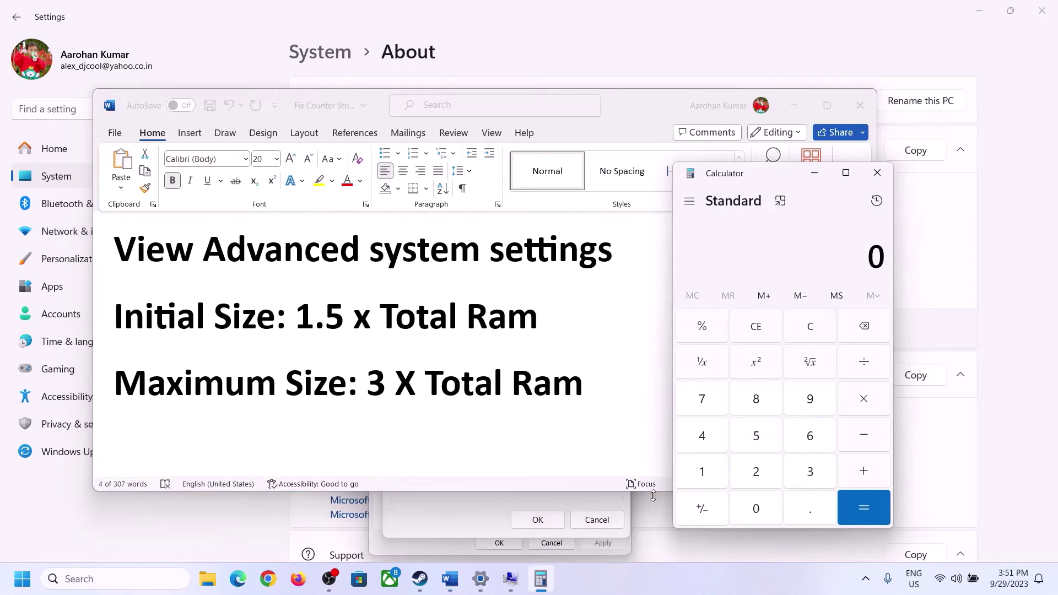
pyautogui.click(481, 579)
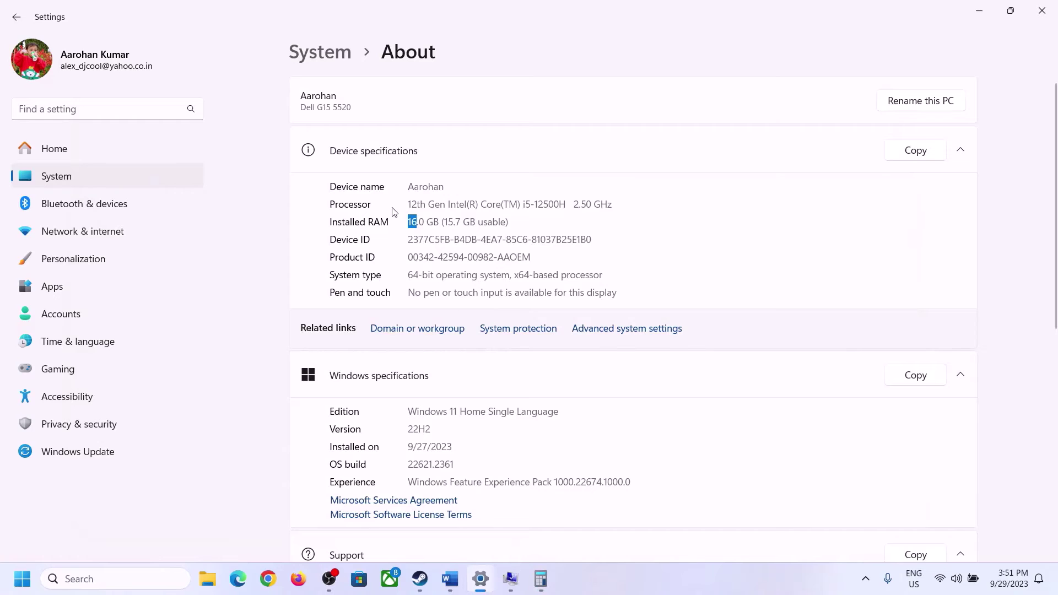
pyautogui.click(541, 579)
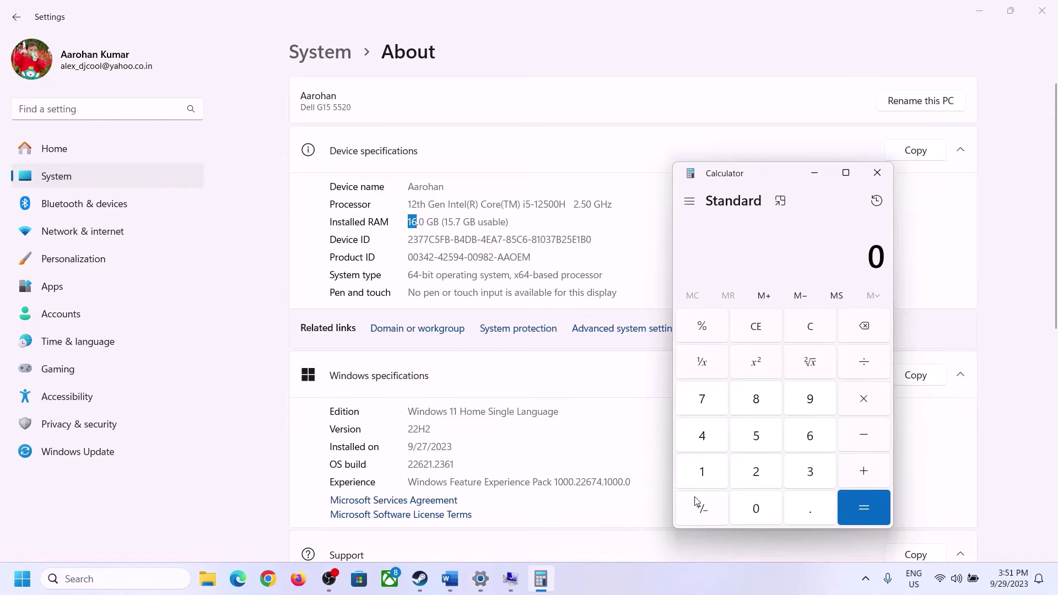
# Step: Calculate 16 × 1024 in Calculator to get the installed RAM in MB for the maximum size
pyautogui.click(715, 468)
pyautogui.click(807, 438)
pyautogui.click(860, 401)
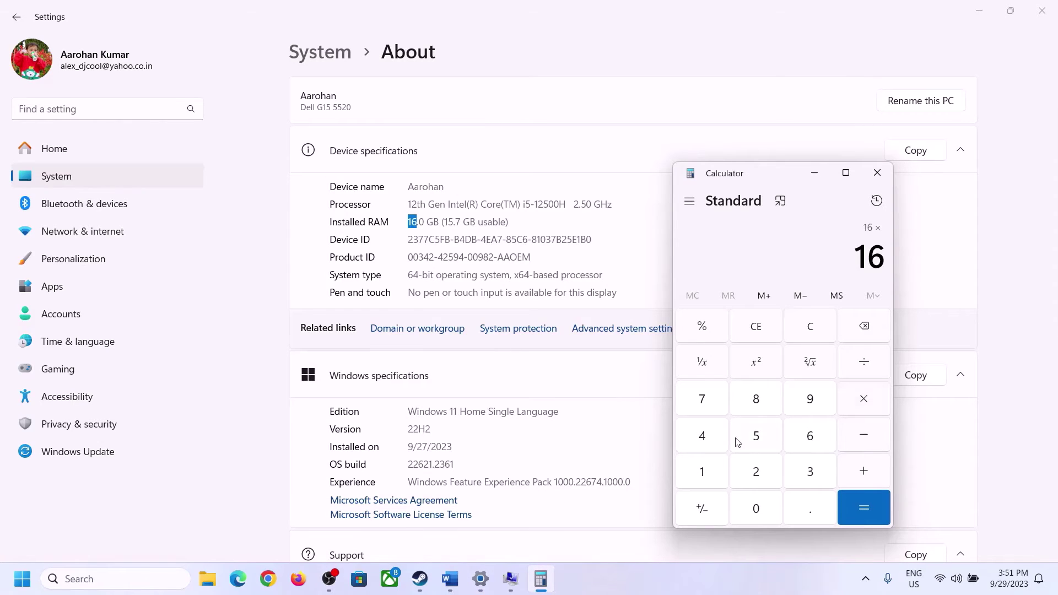
pyautogui.click(709, 468)
pyautogui.click(751, 504)
pyautogui.click(756, 472)
pyautogui.click(704, 436)
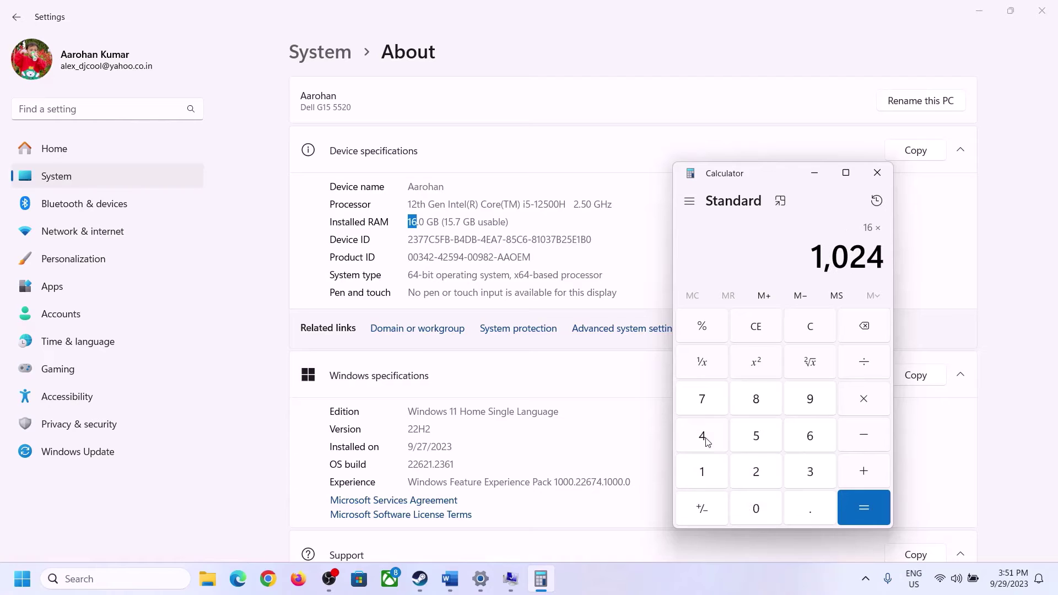
pyautogui.click(852, 522)
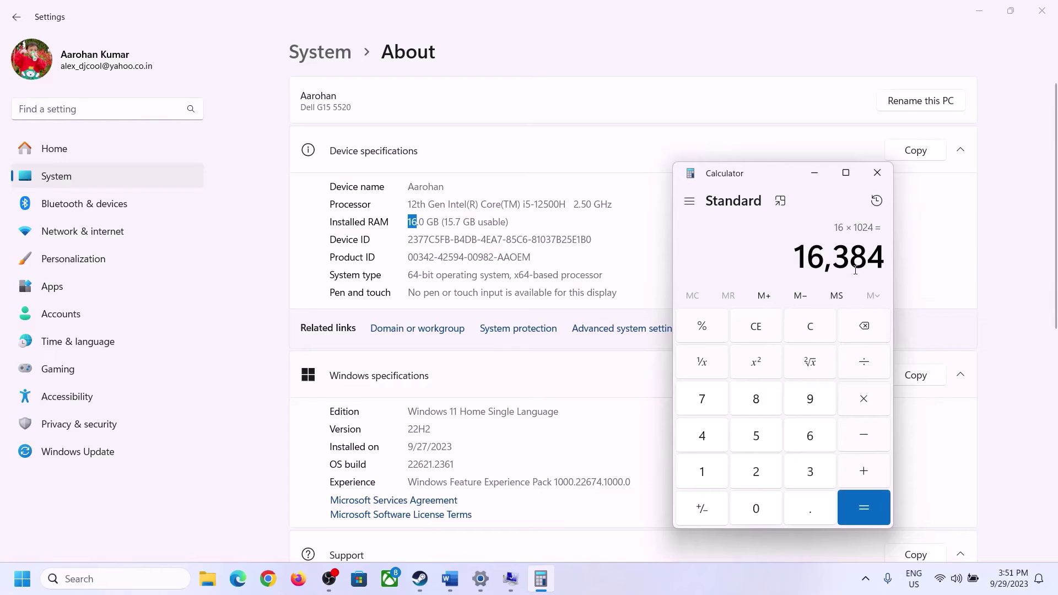
# Step: Check the maximum size formula in Word and multiply the RAM amount in MB by 3 in Calculator
pyautogui.click(449, 578)
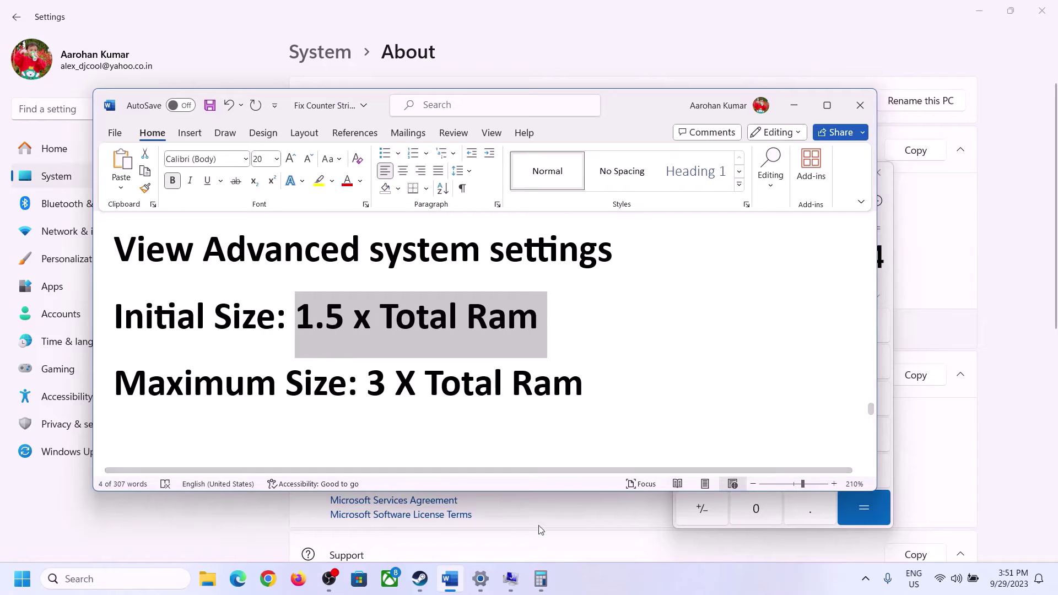
pyautogui.click(541, 579)
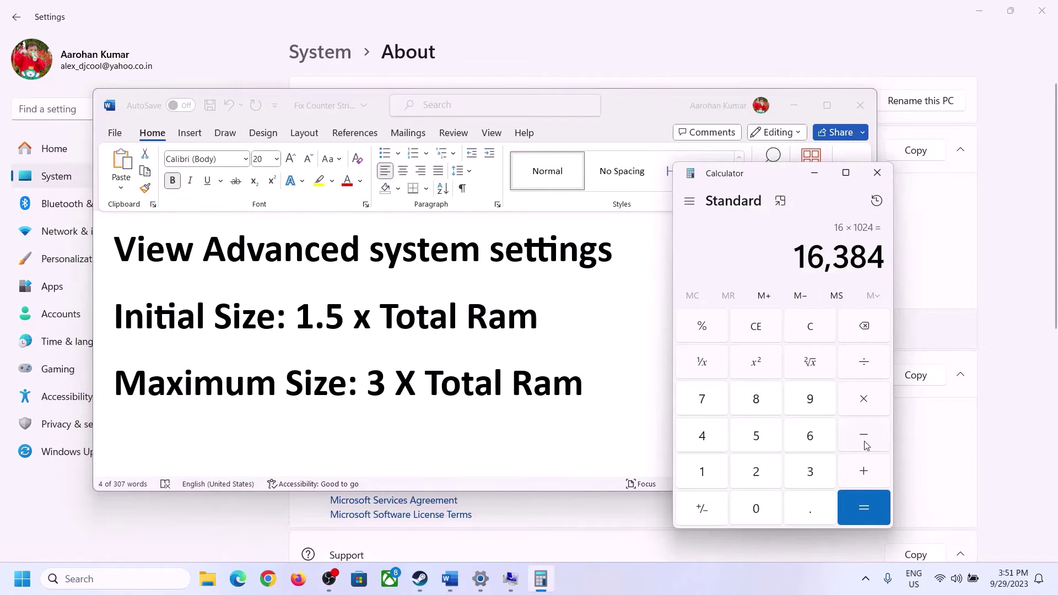
pyautogui.click(865, 408)
pyautogui.click(806, 474)
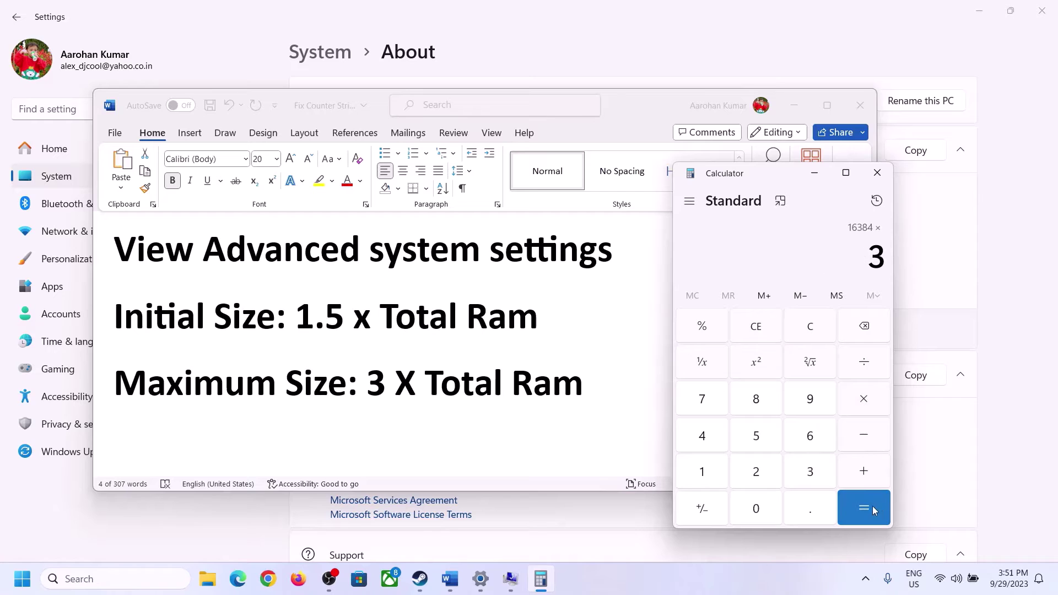
pyautogui.click(872, 506)
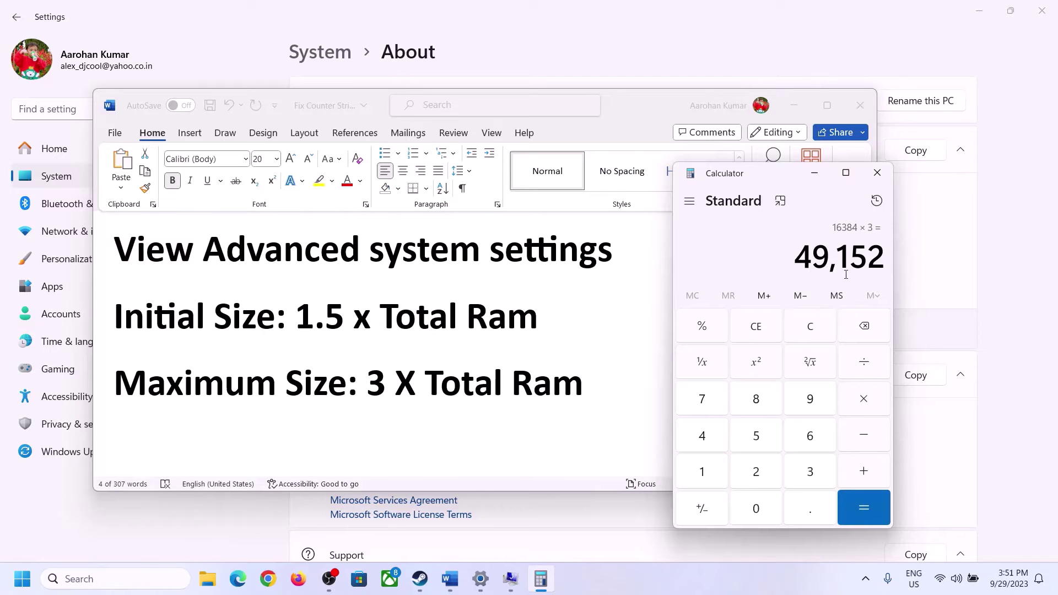
# Step: Set the maximum paging file size for drive C: to 49152 MB, apply the custom size and acknowledge the restart notice
pyautogui.moveTo(510, 580)
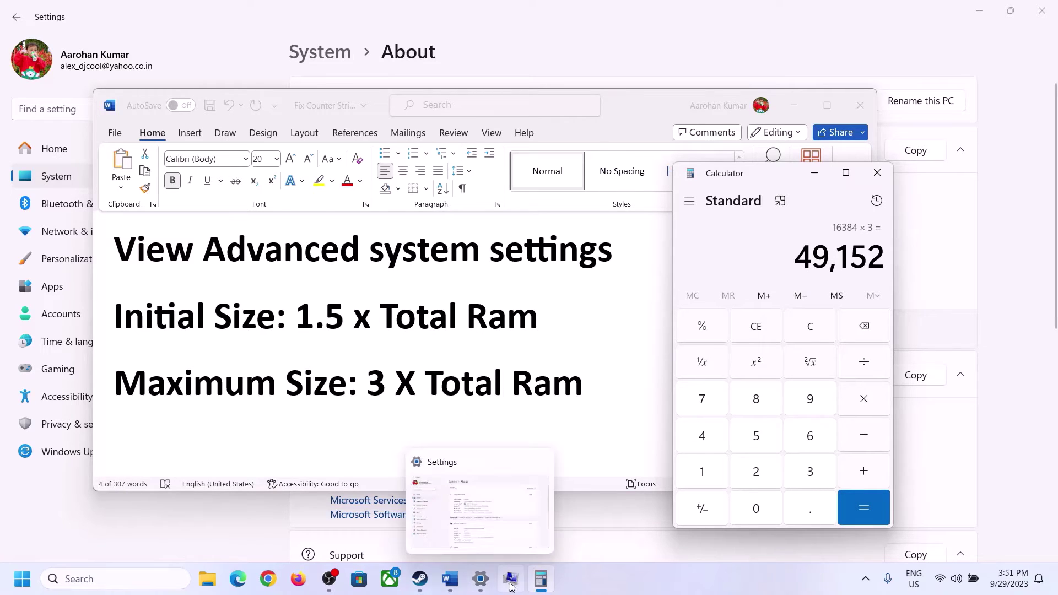
pyautogui.click(534, 544)
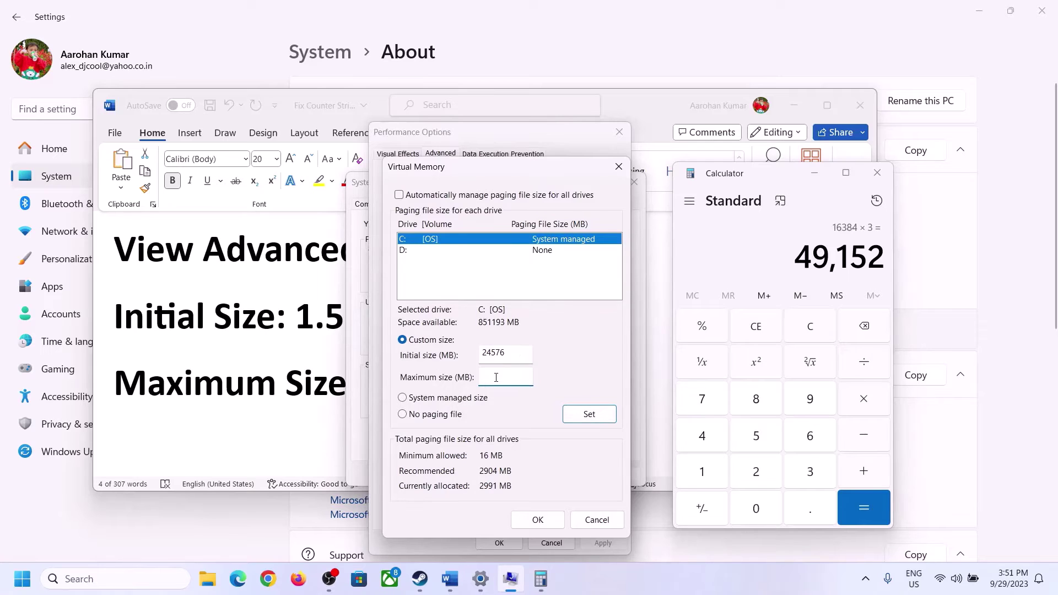
pyautogui.write('49152')
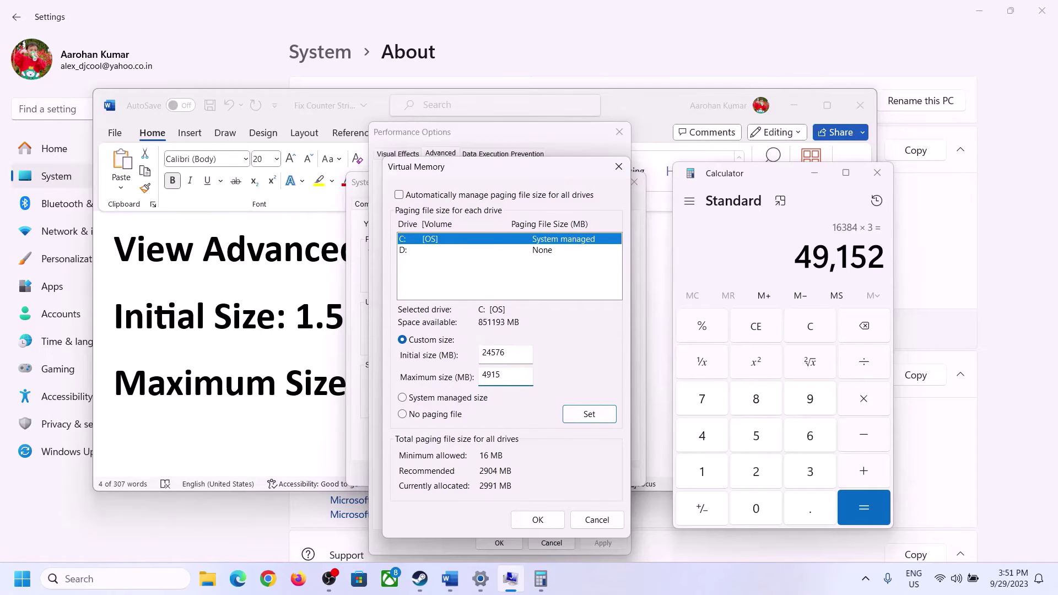
pyautogui.click(589, 414)
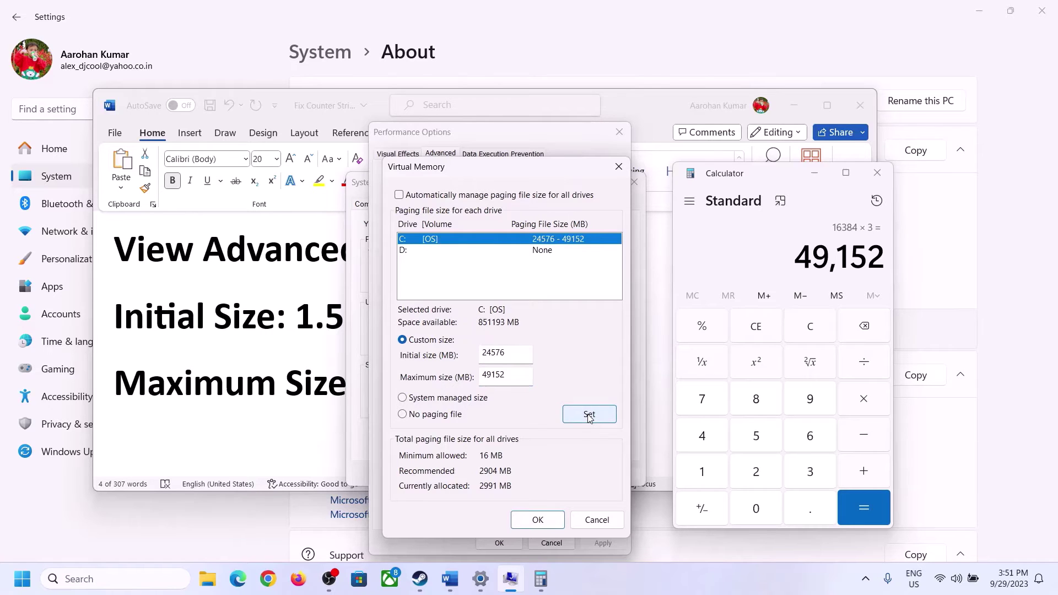
pyautogui.click(540, 520)
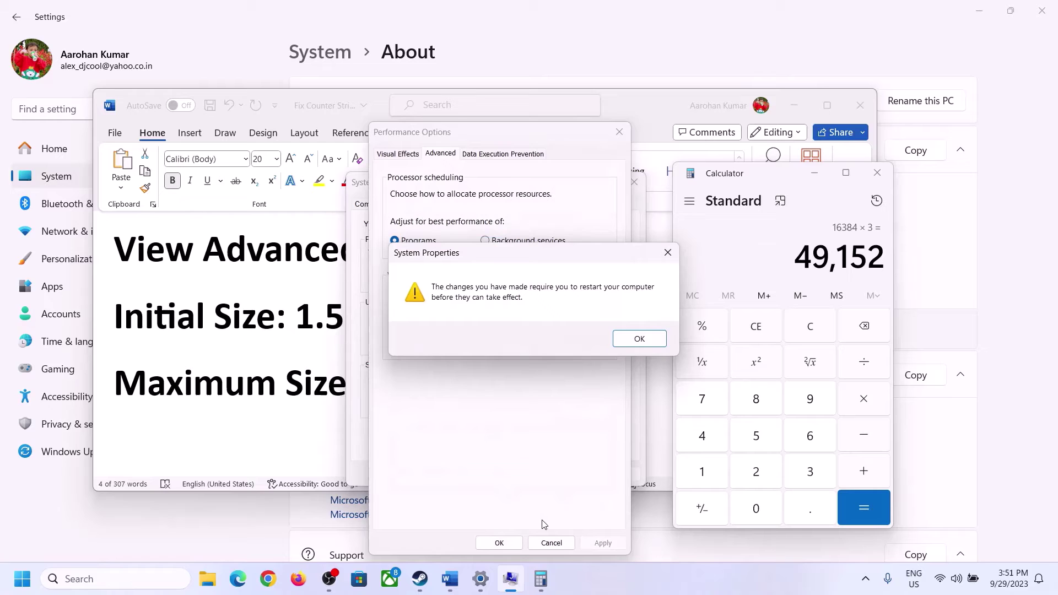
pyautogui.click(639, 339)
# Step: Confirm and close Performance Options and System Properties, dismissing the restart prompt without restarting
pyautogui.click(593, 543)
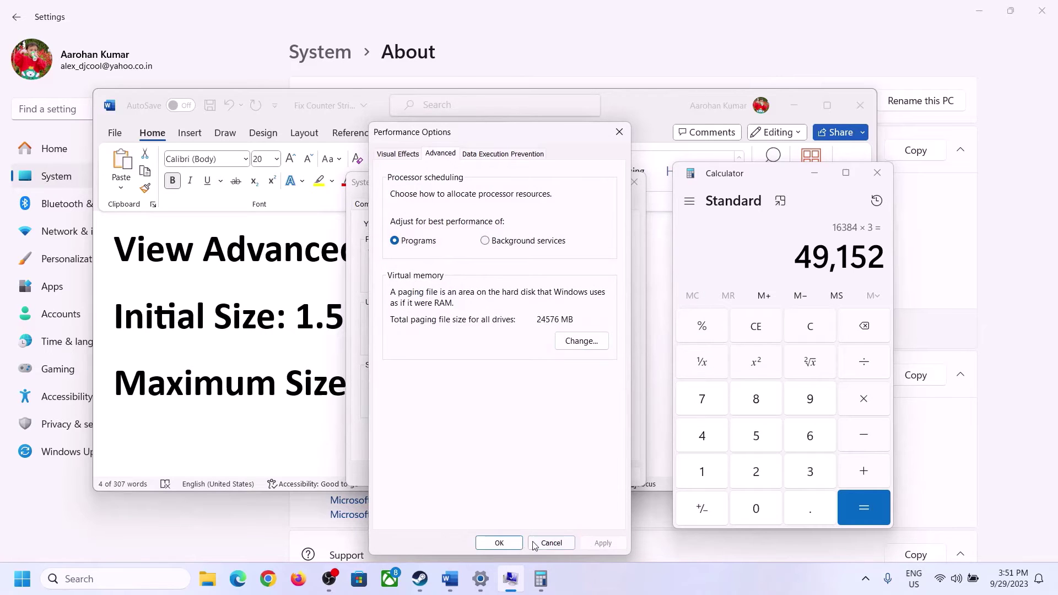
pyautogui.click(499, 543)
pyautogui.click(513, 474)
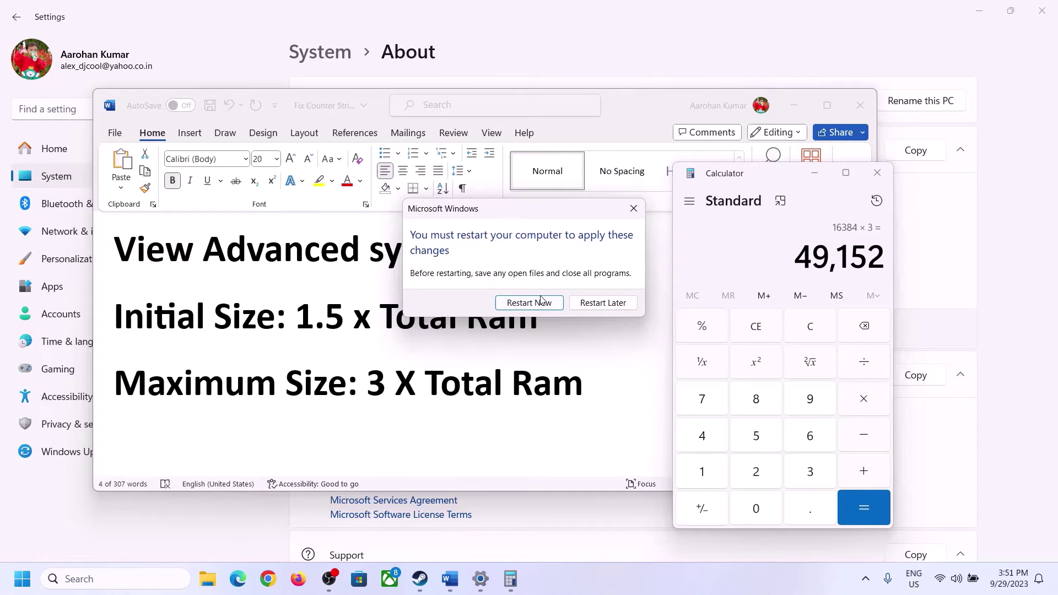
pyautogui.click(633, 208)
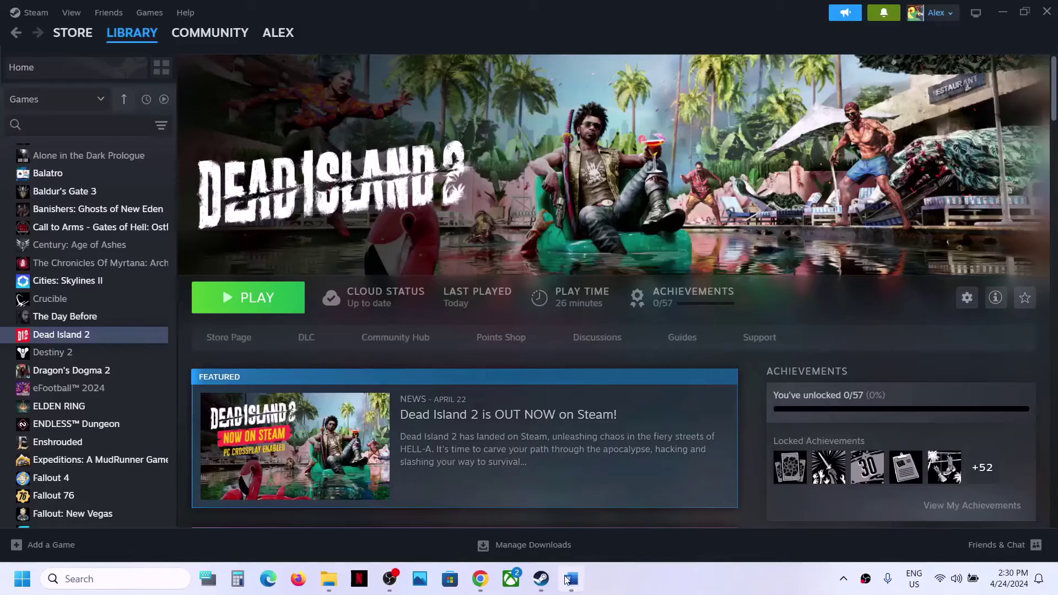
# Step: Copy the Visual C++ download link from Step 12 of the Word document
pyautogui.click(569, 579)
pyautogui.scroll(-5, 382, 373)
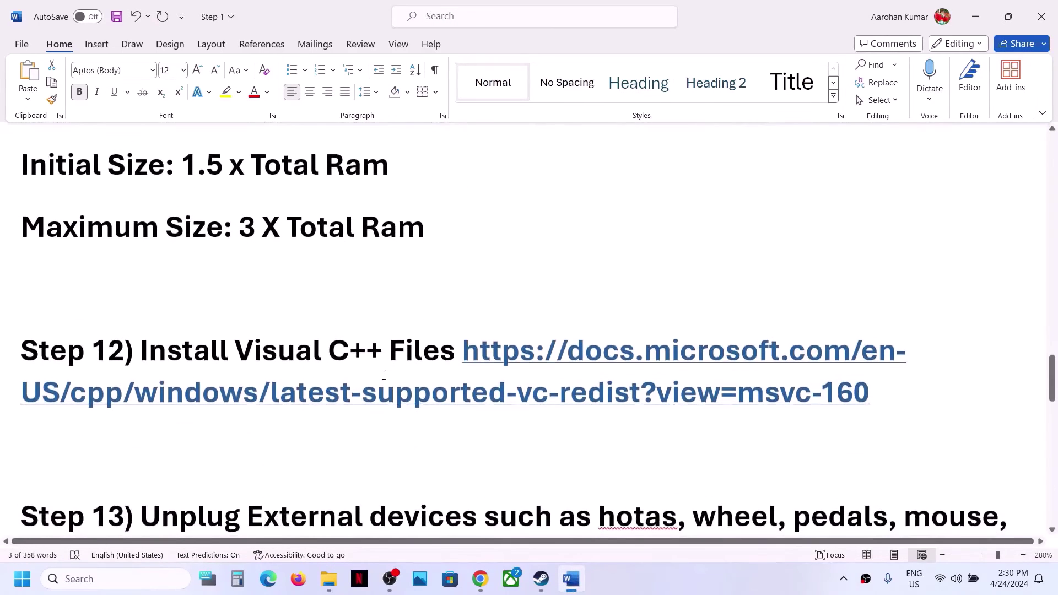
pyautogui.moveTo(917, 392); pyautogui.dragTo(541, 344)
pyautogui.hotkey('ctrl', 'c')
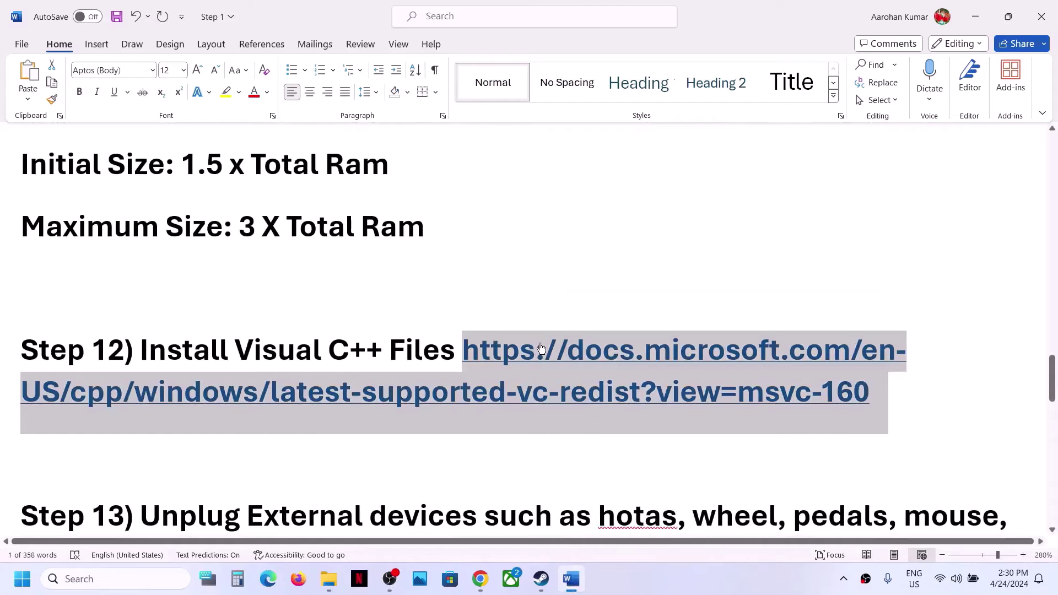
# Step: Switch to Chrome and open the copied Visual C++ Redistributable link in a new tab
pyautogui.click(481, 580)
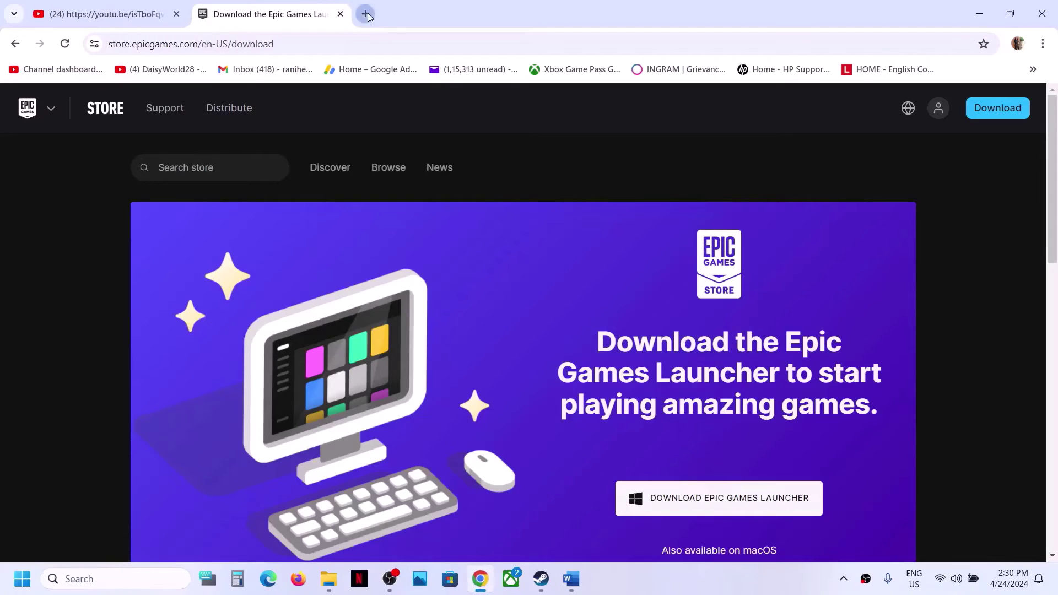
pyautogui.click(367, 15)
pyautogui.hotkey('ctrl', 'v')
pyautogui.press('Return')
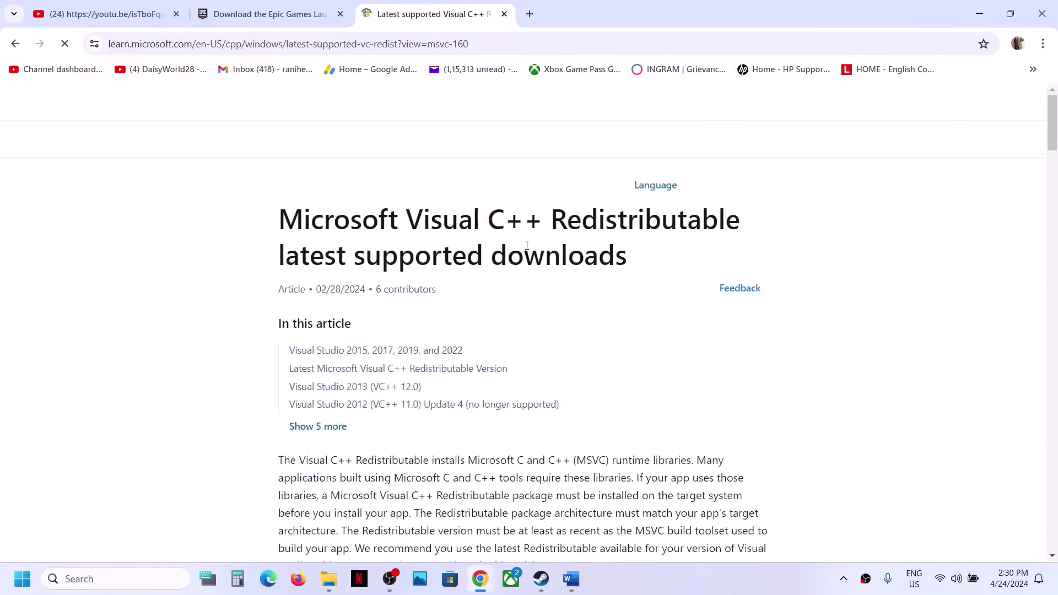
# Step: Find the Visual Studio 2015, 2017, 2019, and 2022 section and download the X86 redistributable vc_redist.x86.exe
pyautogui.scroll(-10, 528, 246)
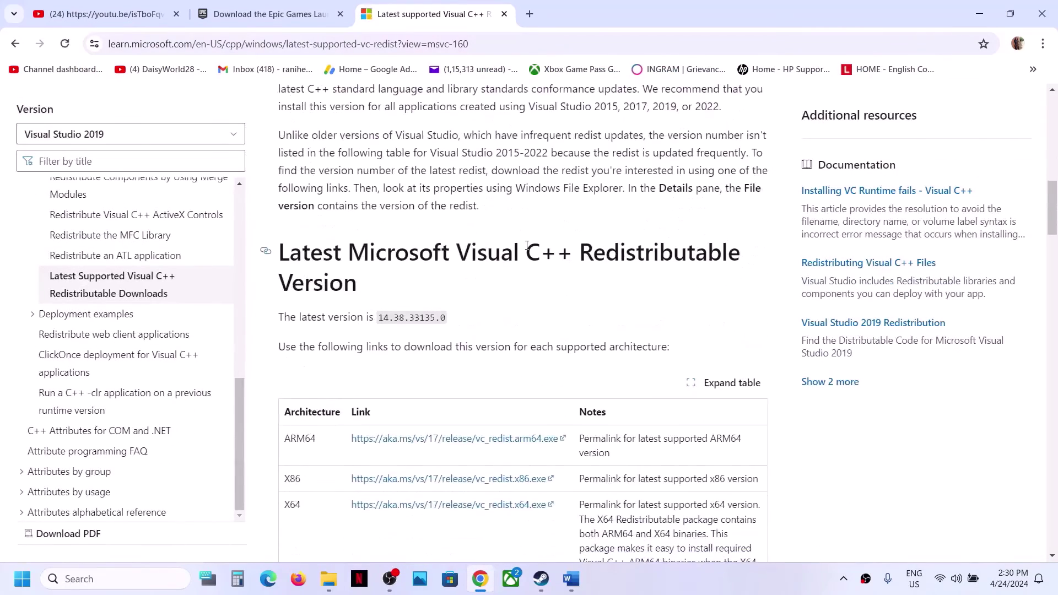
pyautogui.scroll(3, 527, 245)
pyautogui.moveTo(362, 165); pyautogui.dragTo(541, 165)
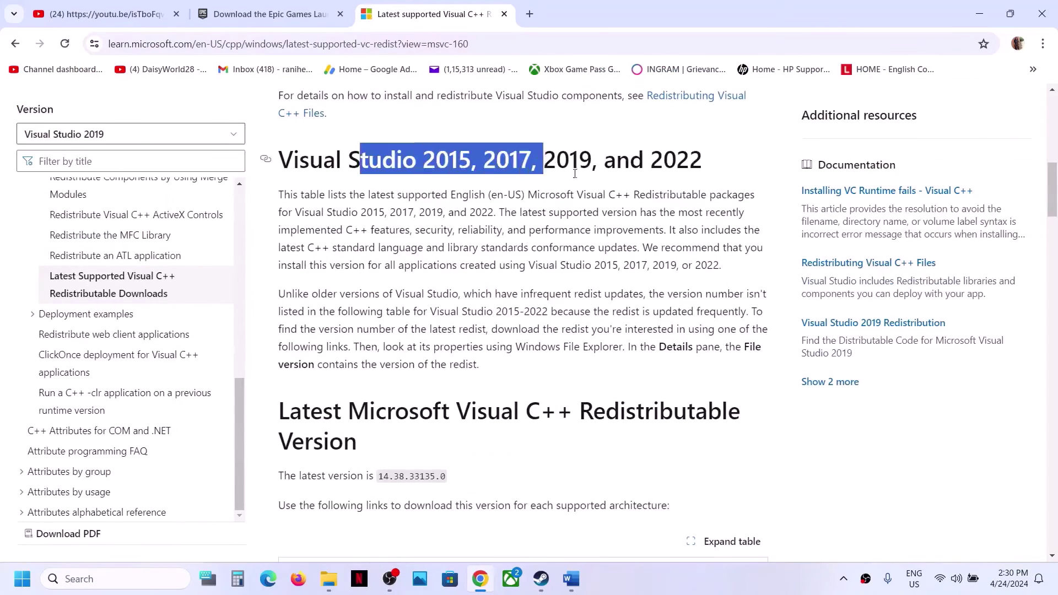
pyautogui.scroll(-5, 614, 176)
pyautogui.scroll(-1, 614, 176)
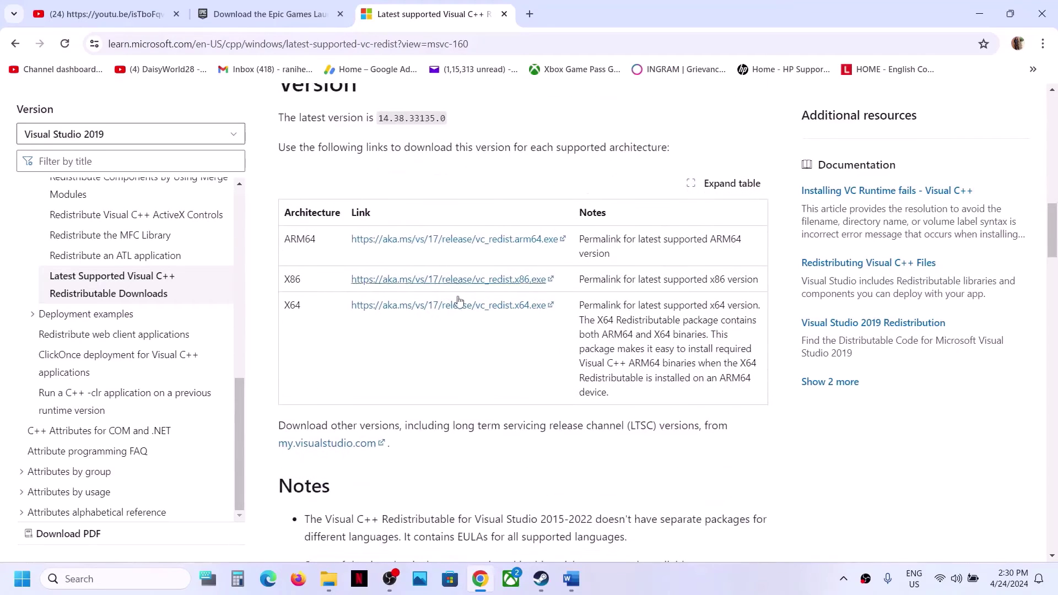
pyautogui.moveTo(293, 283); pyautogui.dragTo(393, 284)
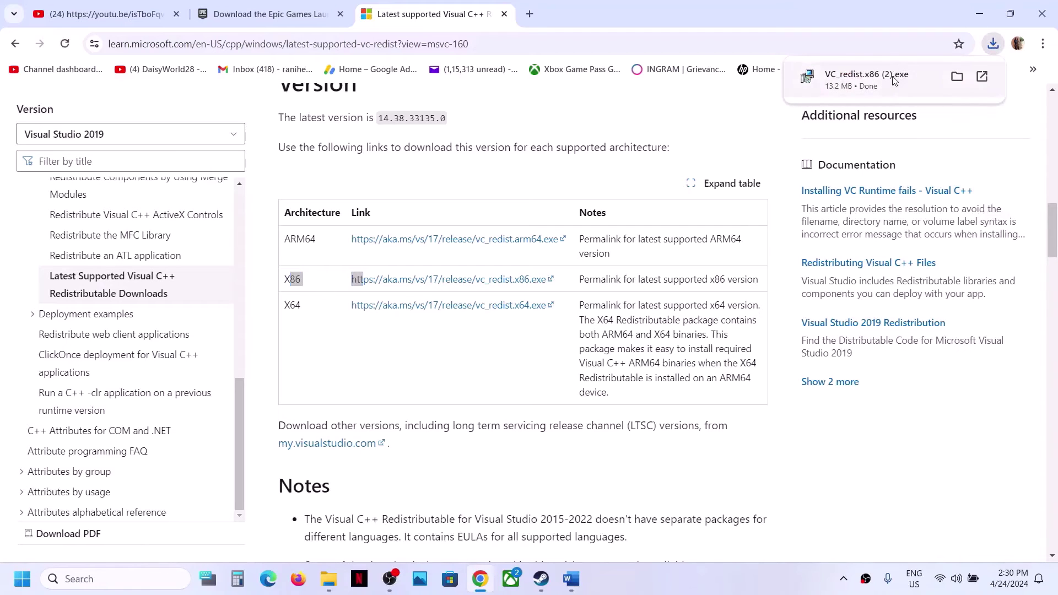
# Step: Run the downloaded x86 redistributable installer and start its repair, allowing it to make changes to the device
pyautogui.click(894, 81)
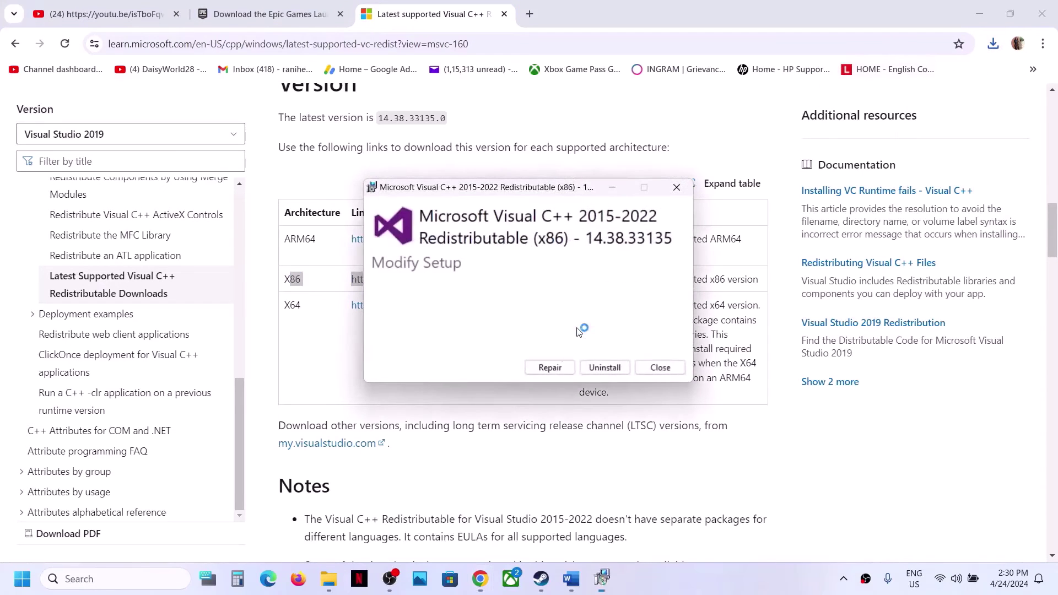
pyautogui.click(550, 368)
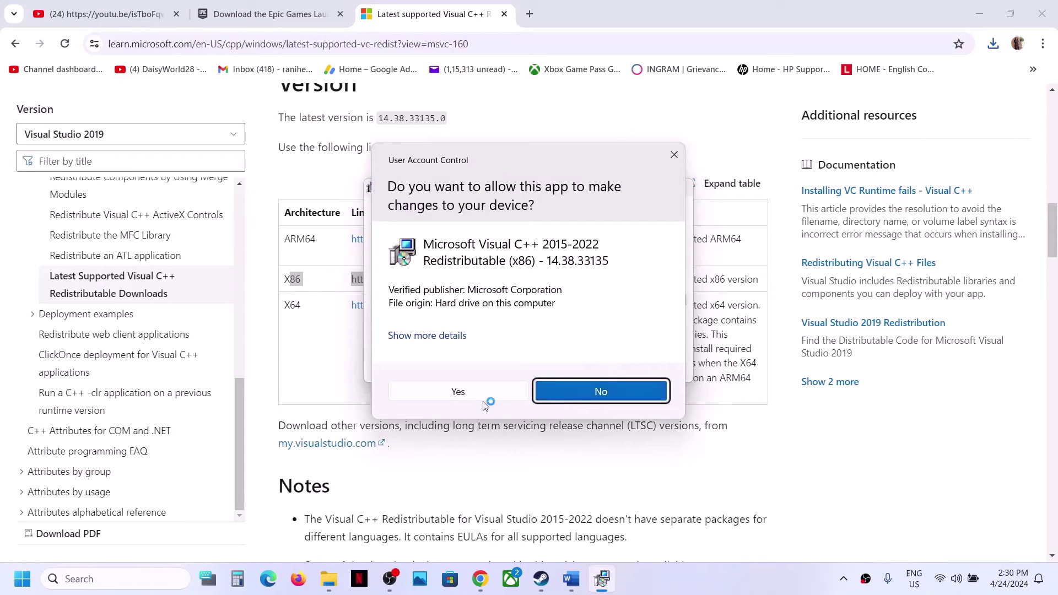
pyautogui.click(487, 395)
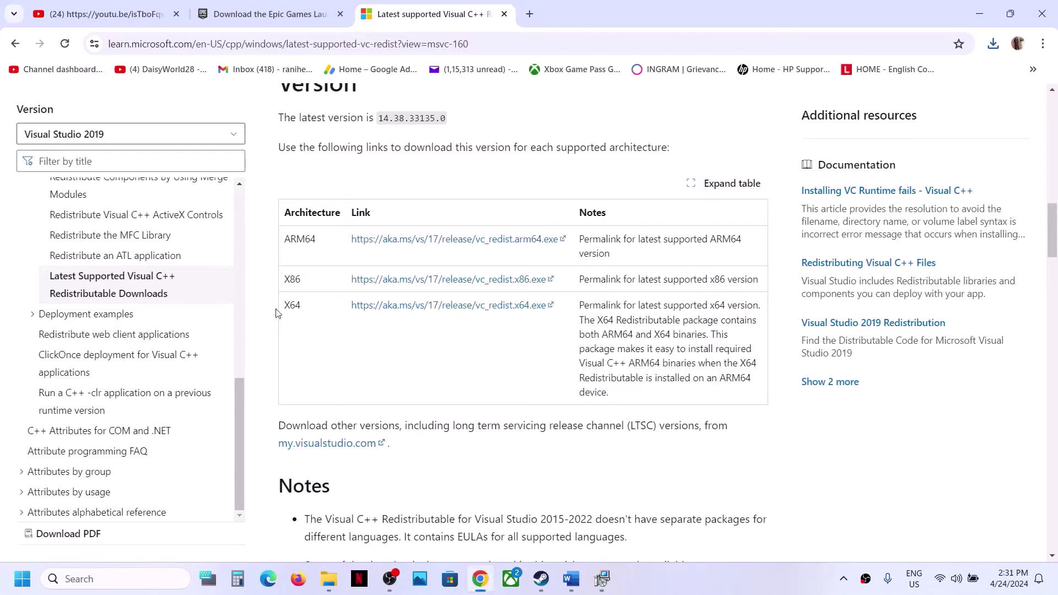
# Step: Download the X64 redistributable vc_redist.x64.exe, run it and start its repair with permission to change the device
pyautogui.click(412, 311)
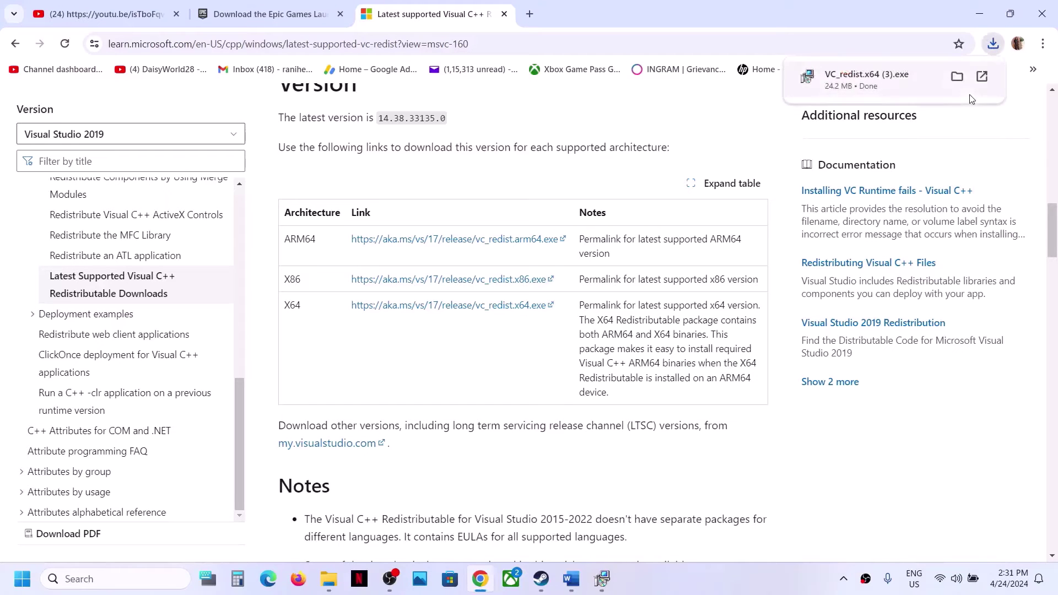
pyautogui.click(898, 77)
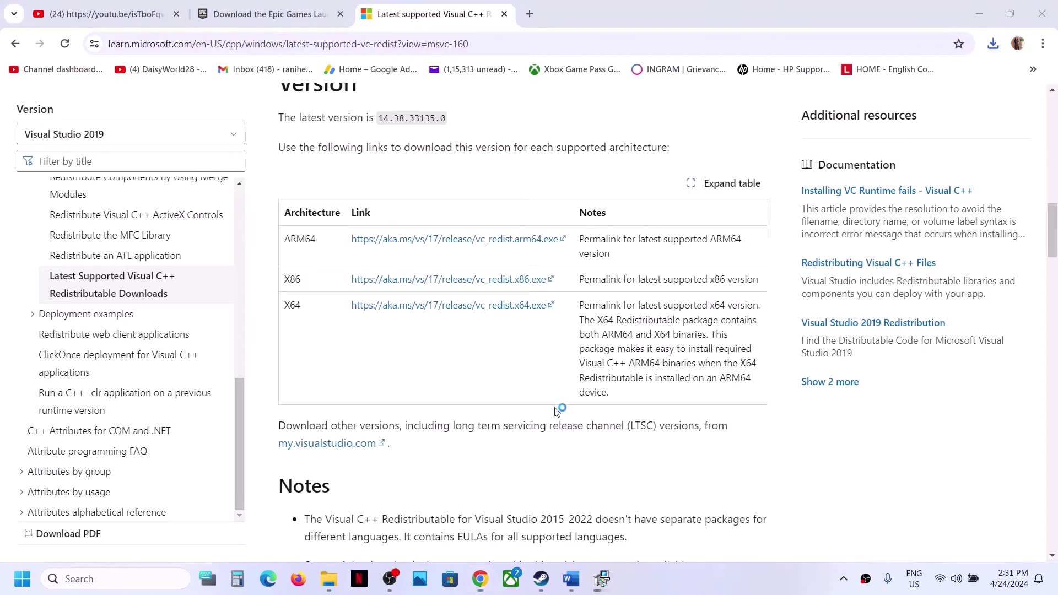
pyautogui.click(545, 370)
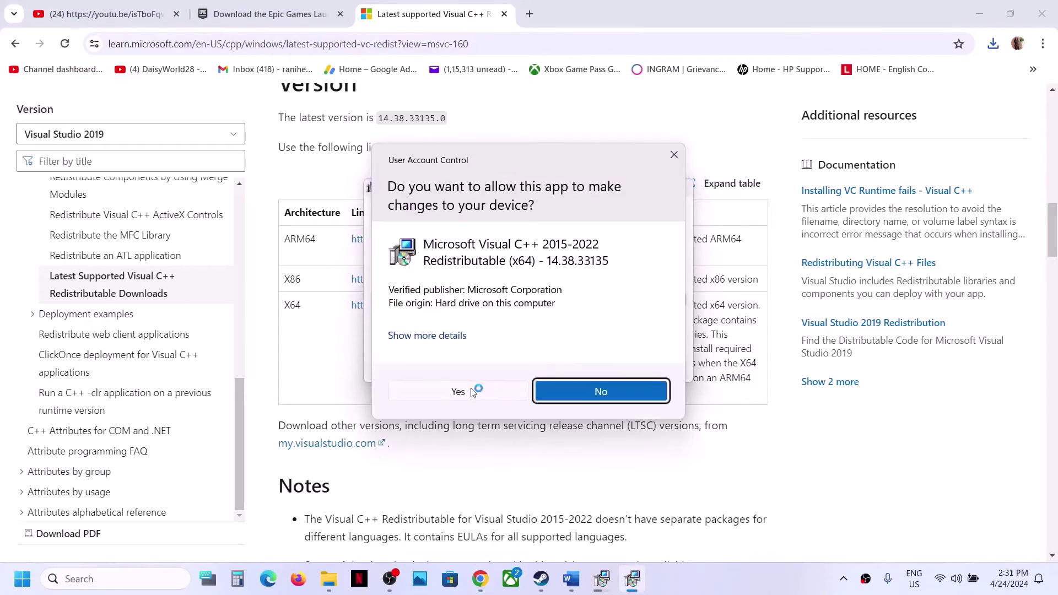
pyautogui.click(458, 392)
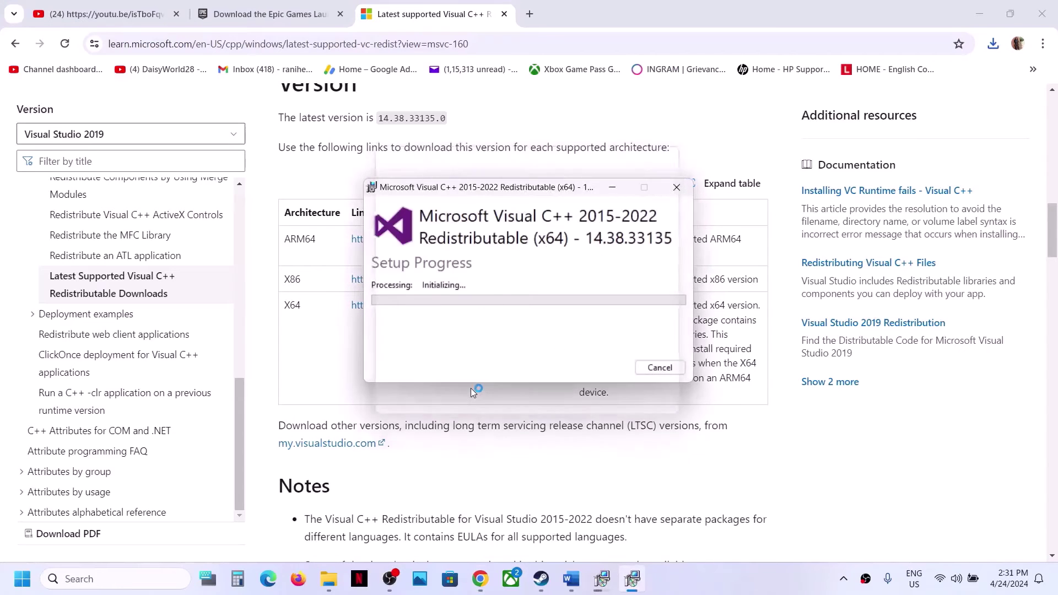
# Step: Bring the x86 redistributable setup window forward and place it side by side with the x64 setup window
pyautogui.click(597, 582)
pyautogui.moveTo(585, 195); pyautogui.dragTo(415, 190)
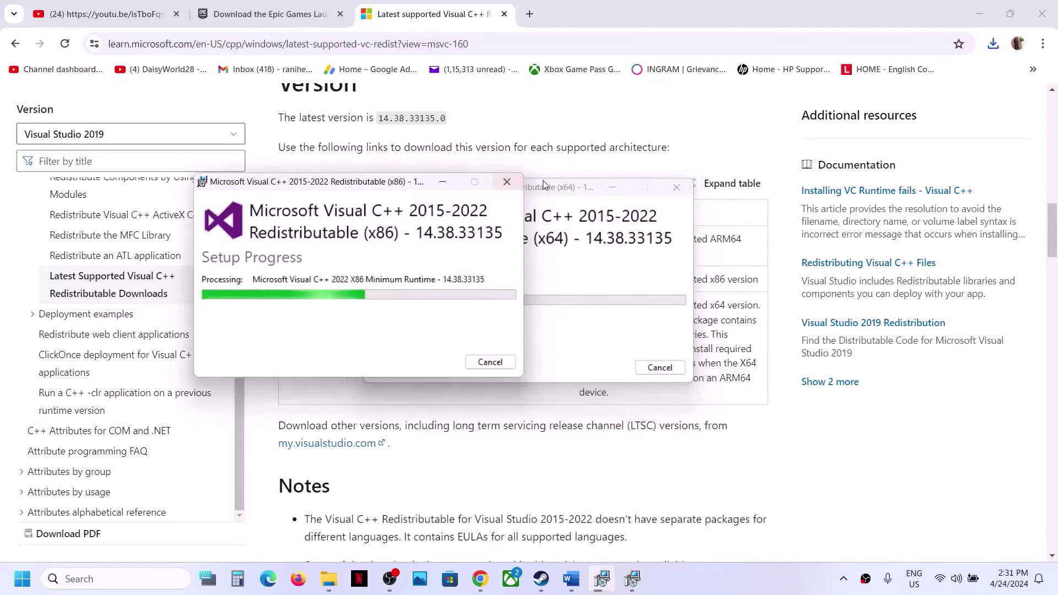
pyautogui.moveTo(553, 191); pyautogui.dragTo(764, 191)
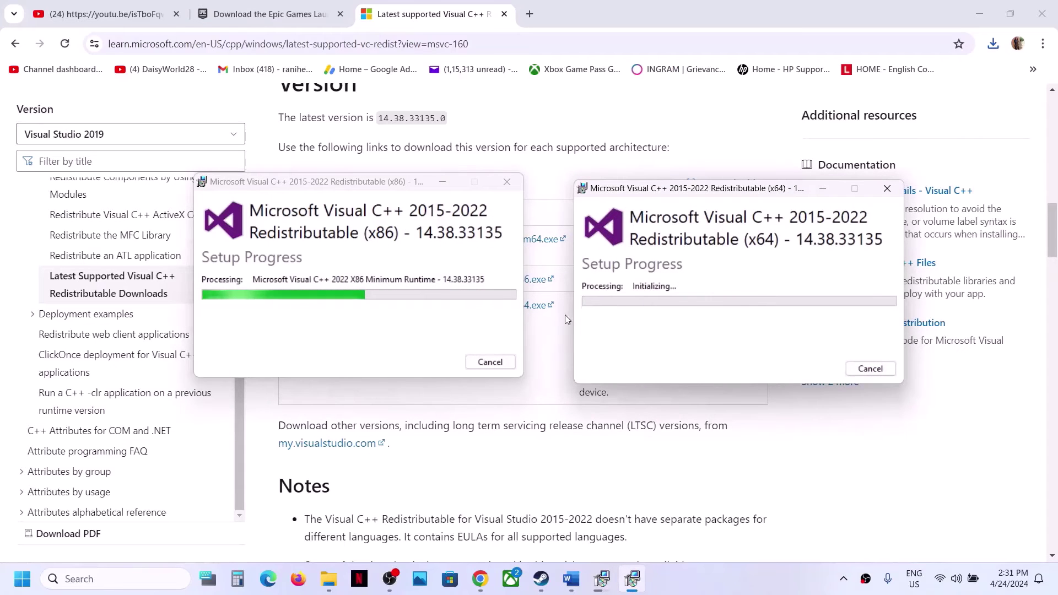
pyautogui.click(516, 432)
# Step: Show the Windows power options for restarting the computer, without restarting it
pyautogui.click(31, 585)
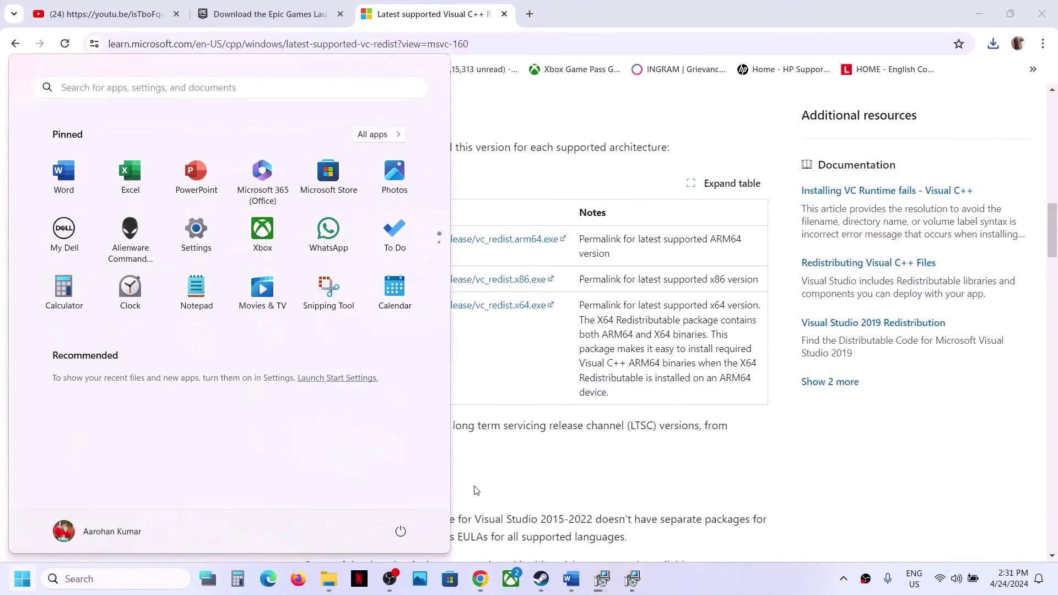
pyautogui.click(402, 534)
pyautogui.click(402, 530)
# Step: Switch to the Word guide and highlight Step 13's advice on disconnecting multiple monitors and closing Razer Synapse, MSI Dragon Center, Corsair software and third-party services
pyautogui.click(541, 579)
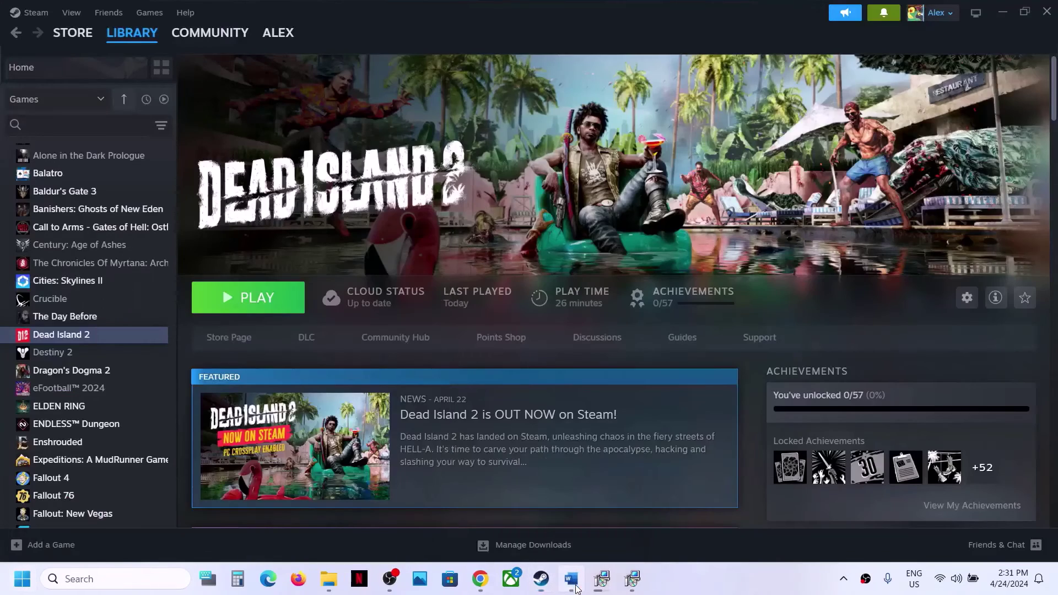
pyautogui.click(571, 578)
pyautogui.scroll(-3, 416, 430)
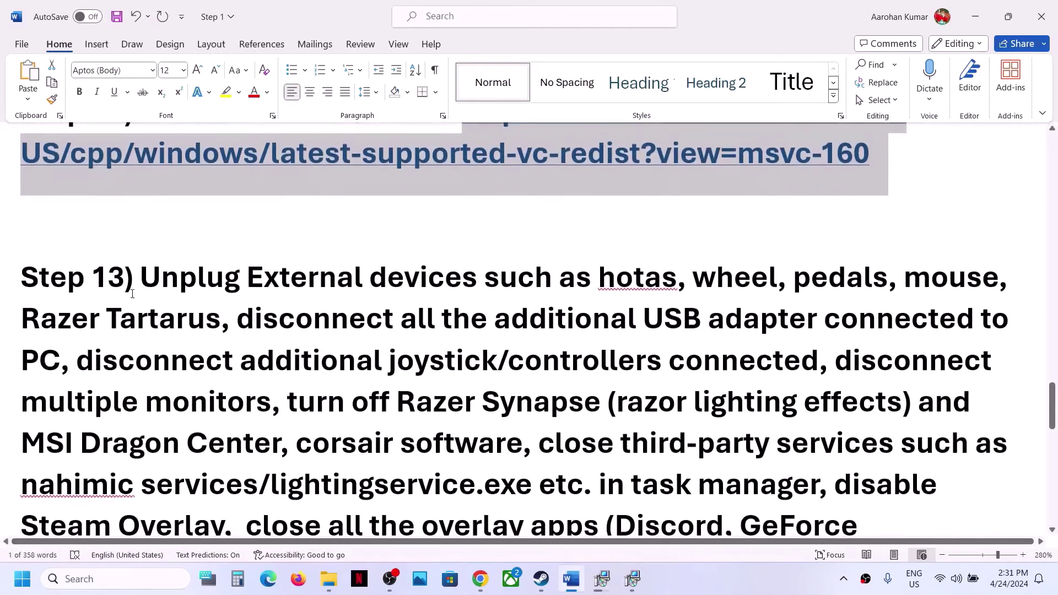
pyautogui.moveTo(144, 272); pyautogui.dragTo(345, 395)
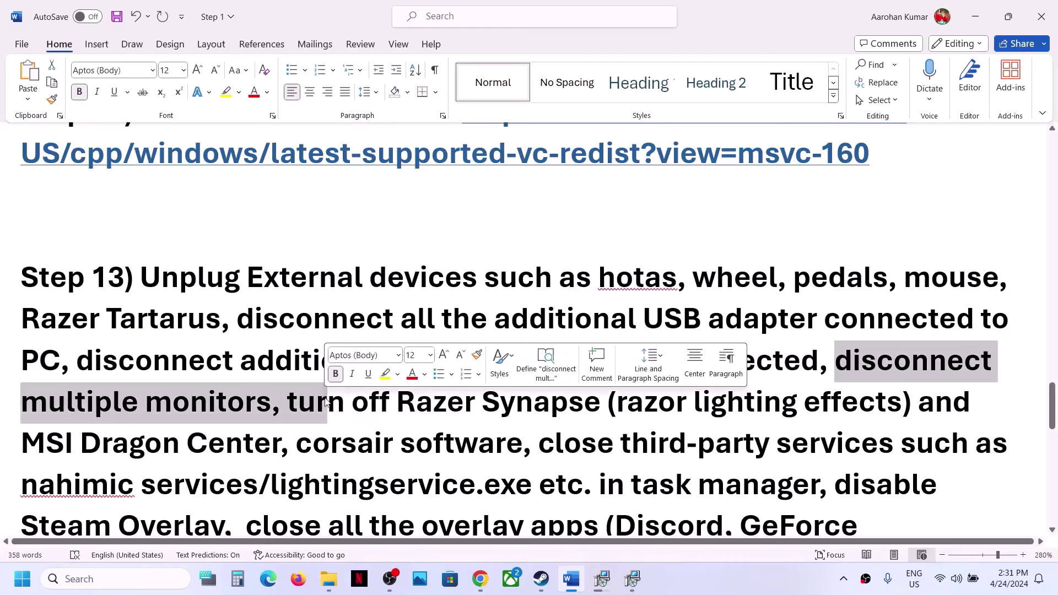
pyautogui.scroll(-3, 307, 254)
pyautogui.click(307, 259)
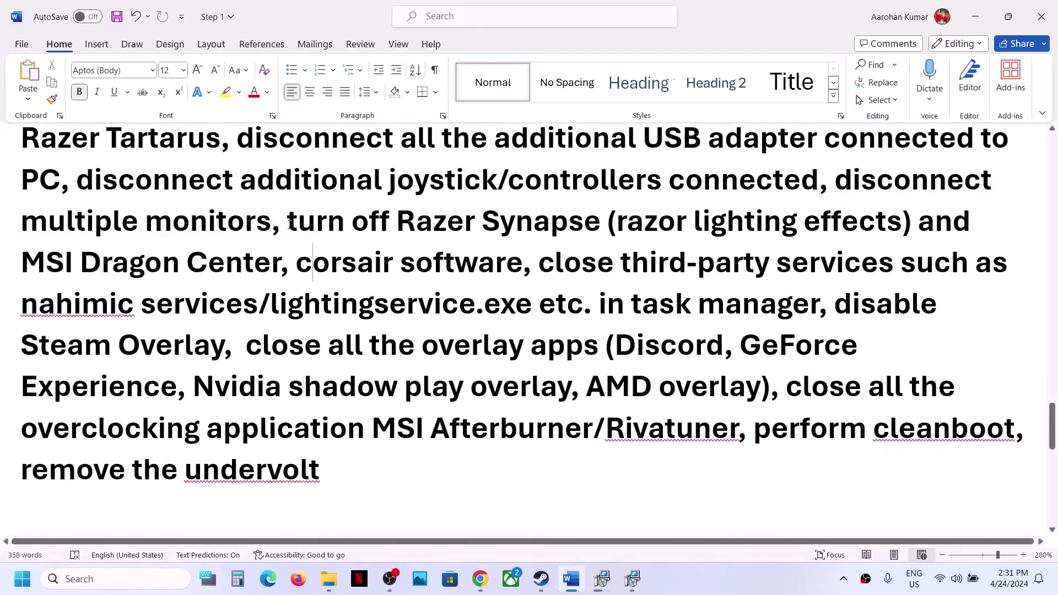
pyautogui.moveTo(288, 223); pyautogui.dragTo(791, 319)
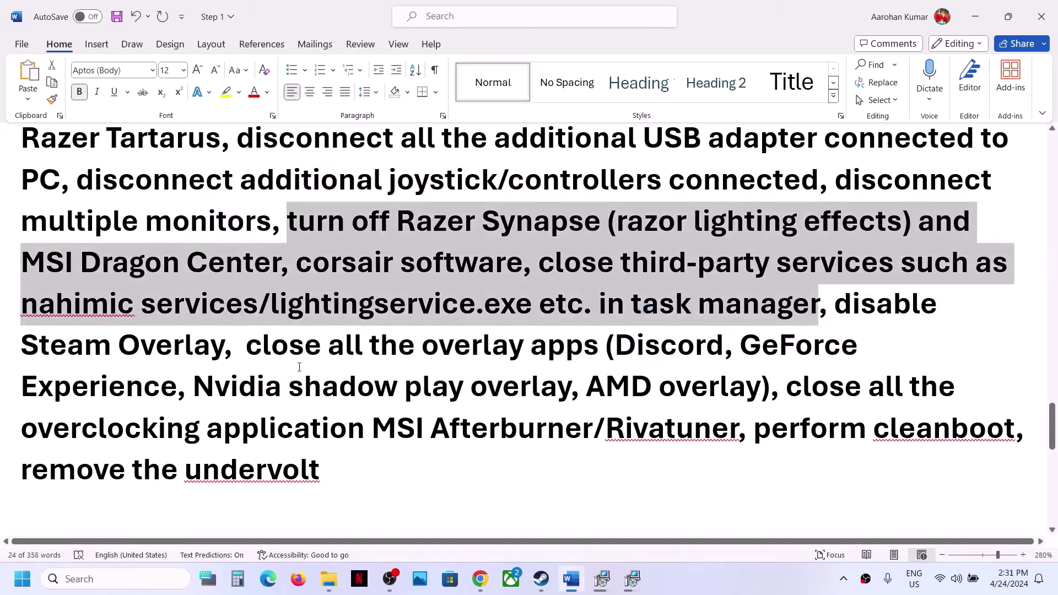
# Step: Switch to Steam and disable the in-game Steam Overlay in the properties of Dead Island 2
pyautogui.hotkey('alt', 'Tab')
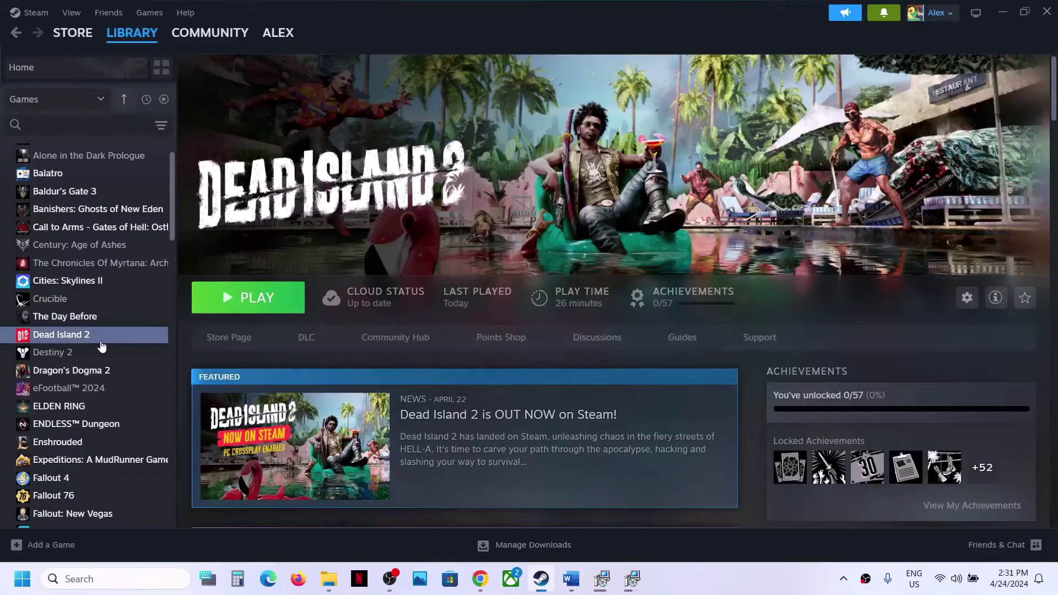
pyautogui.rightClick(100, 337)
pyautogui.click(145, 442)
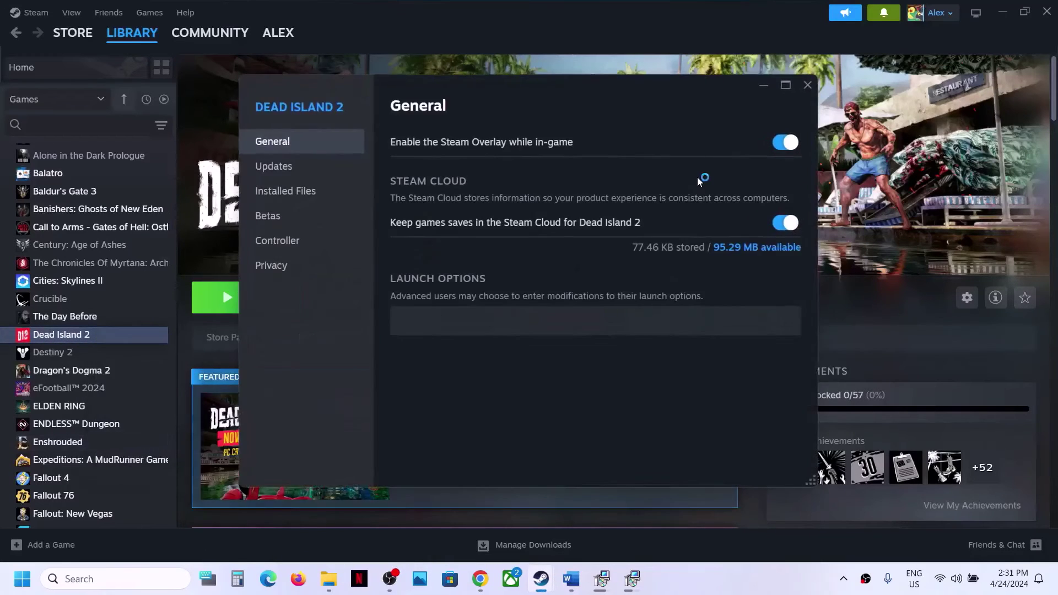
pyautogui.click(784, 143)
pyautogui.click(807, 86)
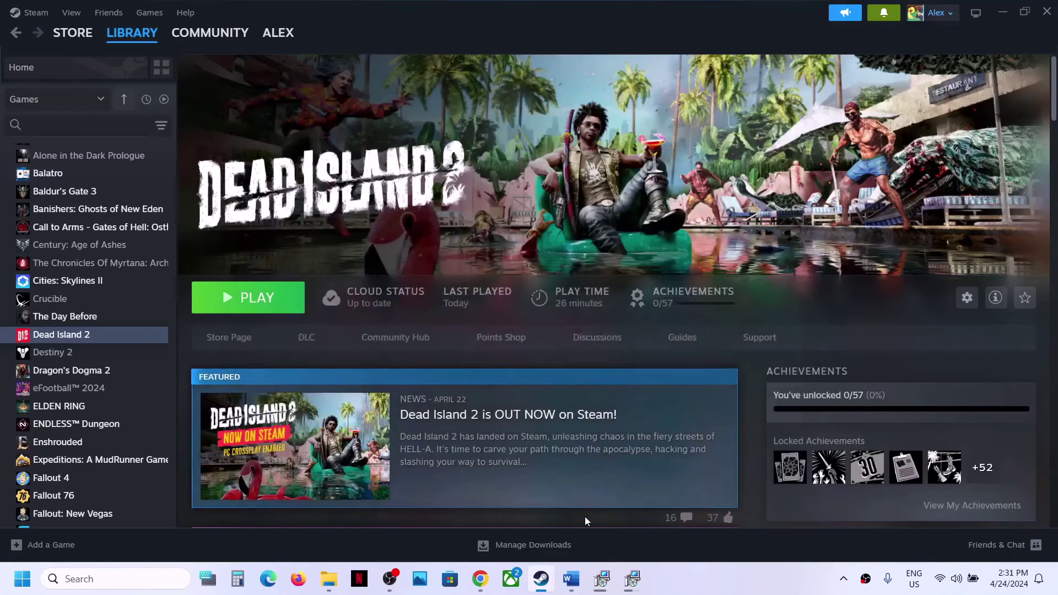
# Step: Return to the Word guide, highlight the Discord and GeForce Experience overlay note, and exit the NVIDIA background app
pyautogui.click(573, 578)
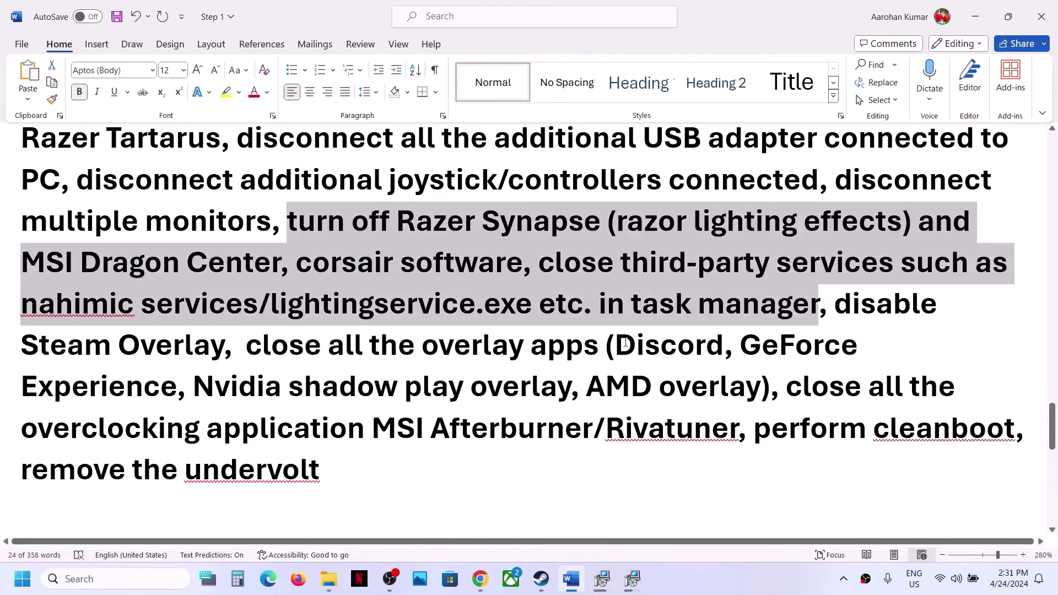
pyautogui.moveTo(625, 343); pyautogui.dragTo(167, 392)
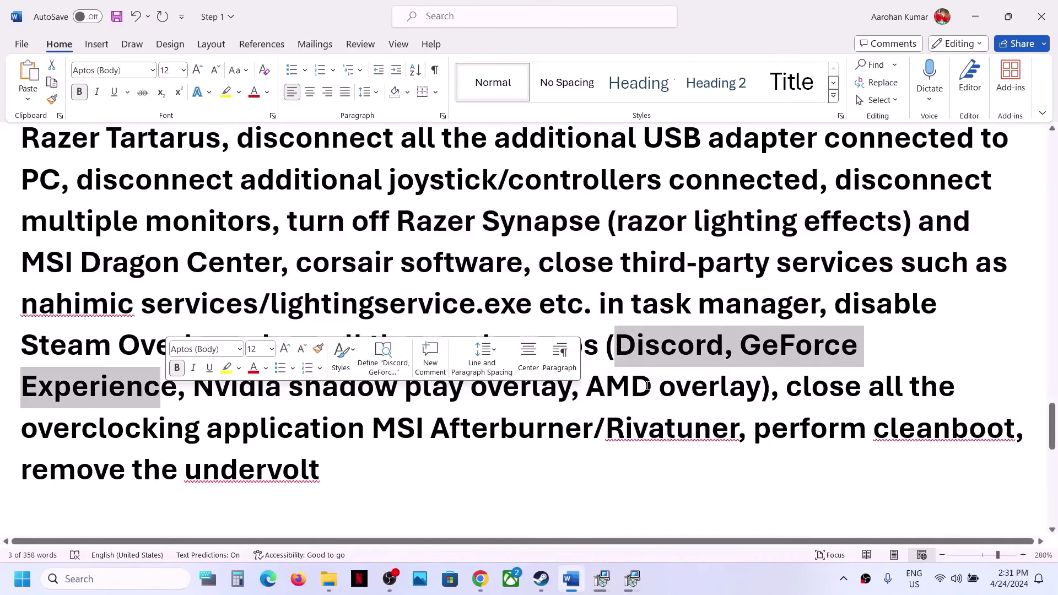
pyautogui.click(843, 579)
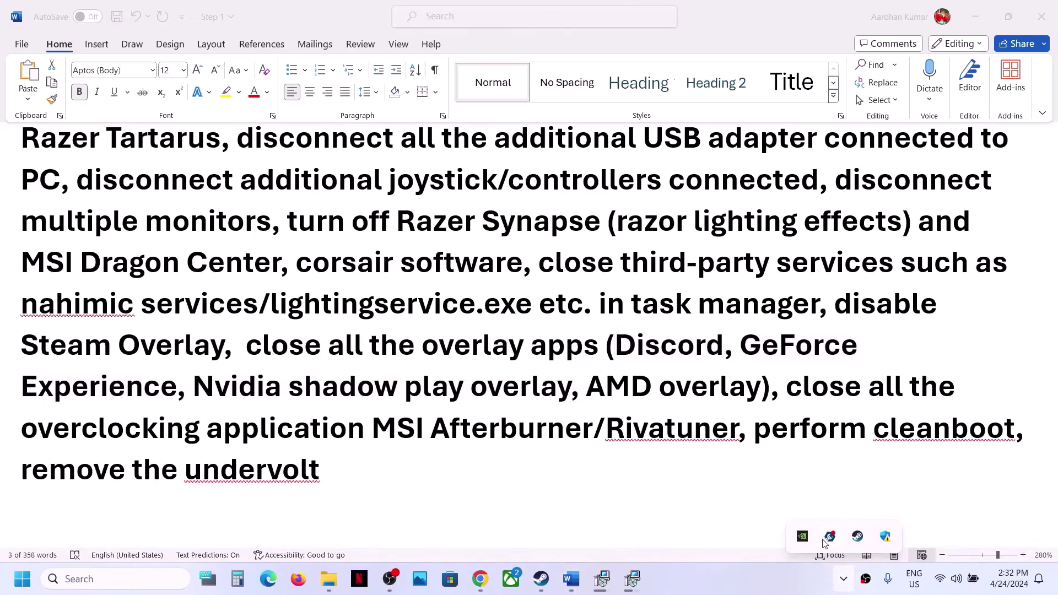
pyautogui.rightClick(804, 541)
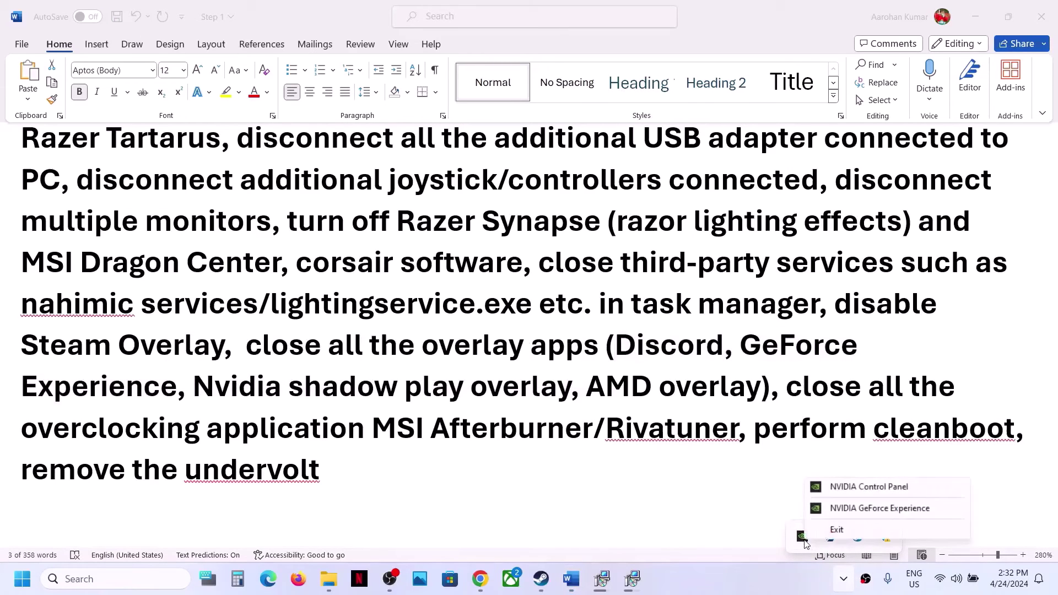
pyautogui.click(838, 530)
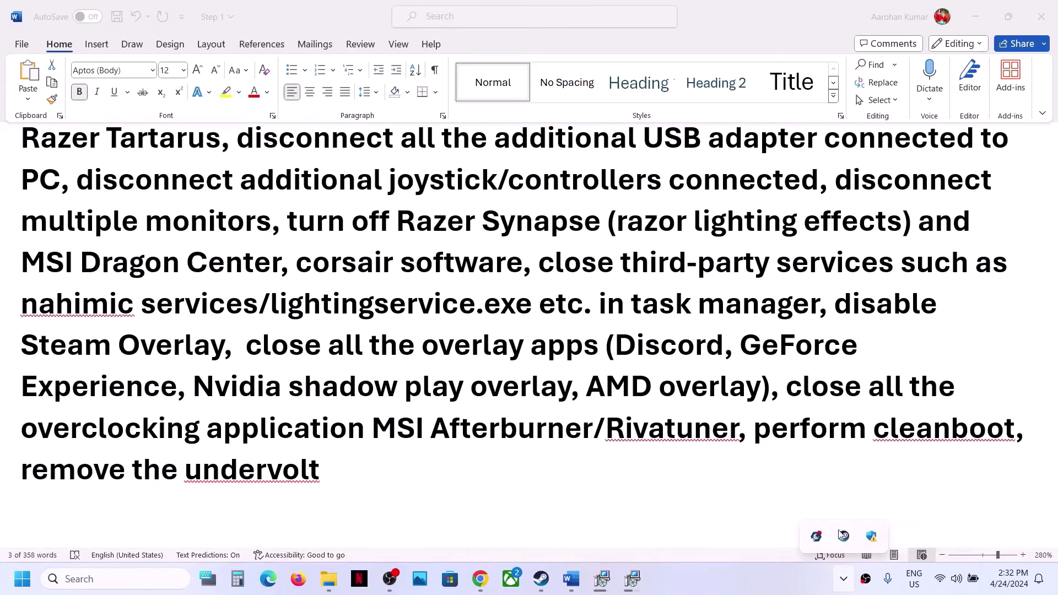
pyautogui.click(730, 493)
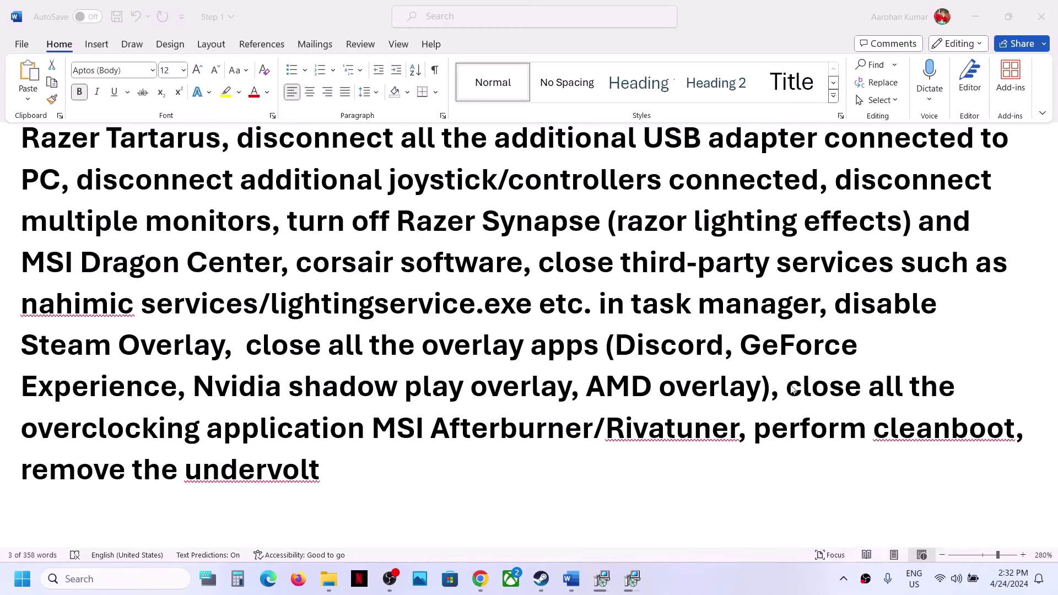
# Step: Highlight the guide's instructions to close overclocking applications such as MSI Afterburner/Rivatuner and to perform a clean boot
pyautogui.moveTo(789, 388); pyautogui.dragTo(729, 426)
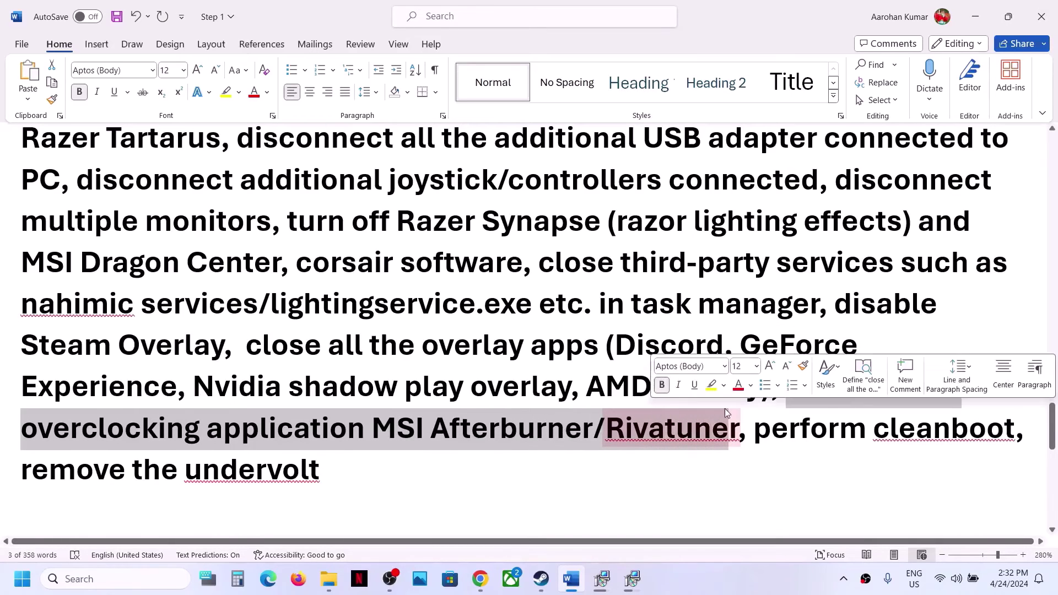
pyautogui.click(96, 437)
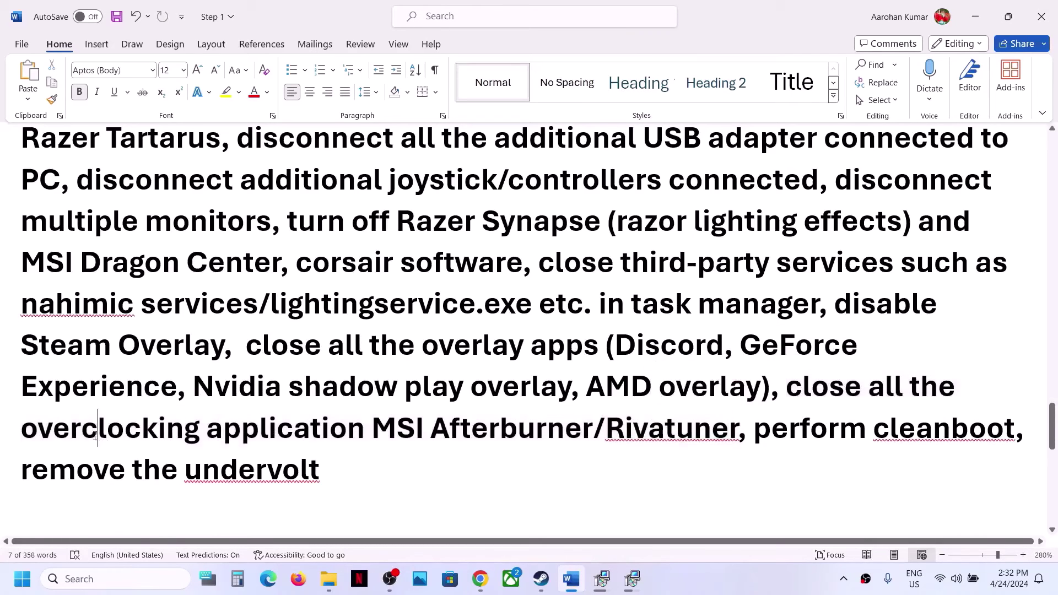
pyautogui.doubleClick(26, 430)
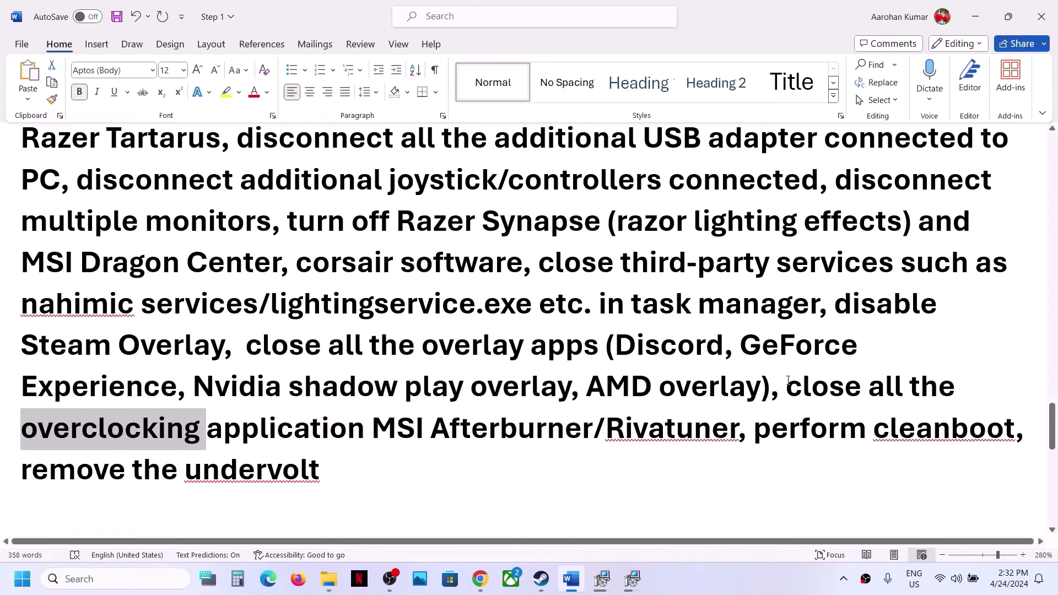
pyautogui.moveTo(786, 386); pyautogui.dragTo(885, 389)
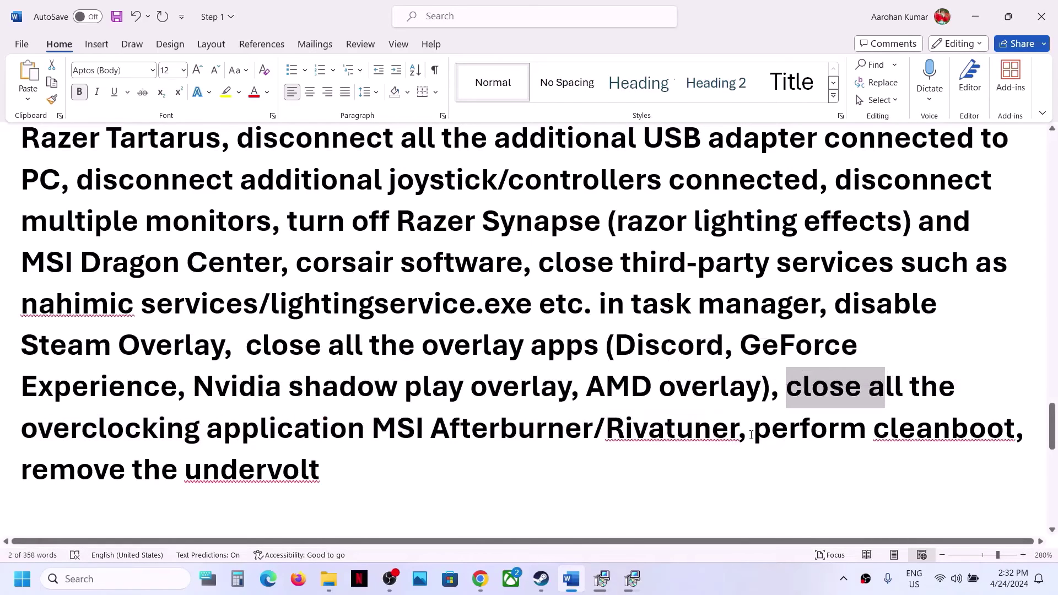
pyautogui.moveTo(751, 435); pyautogui.dragTo(1015, 436)
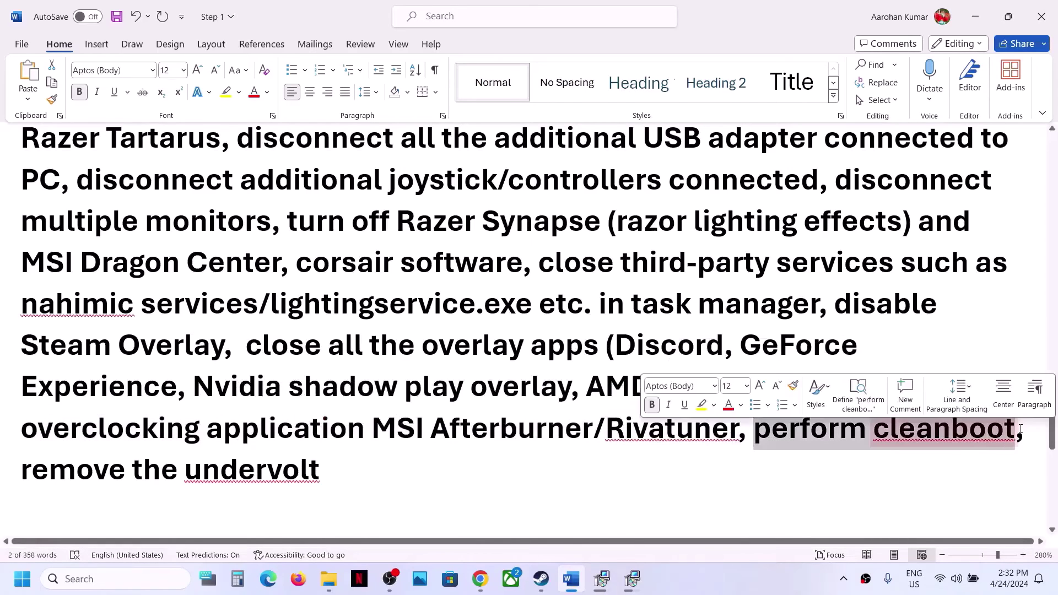
# Step: Open System Configuration, hide all Microsoft services in the services list and confirm the configuration for a clean boot
pyautogui.click(121, 580)
pyautogui.write('system co')
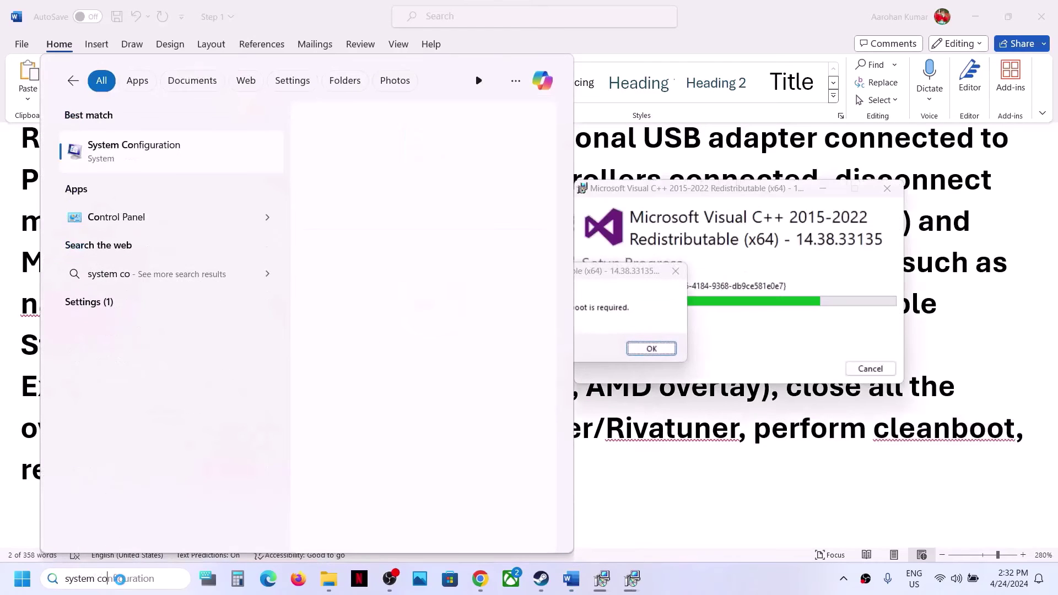
pyautogui.write('n')
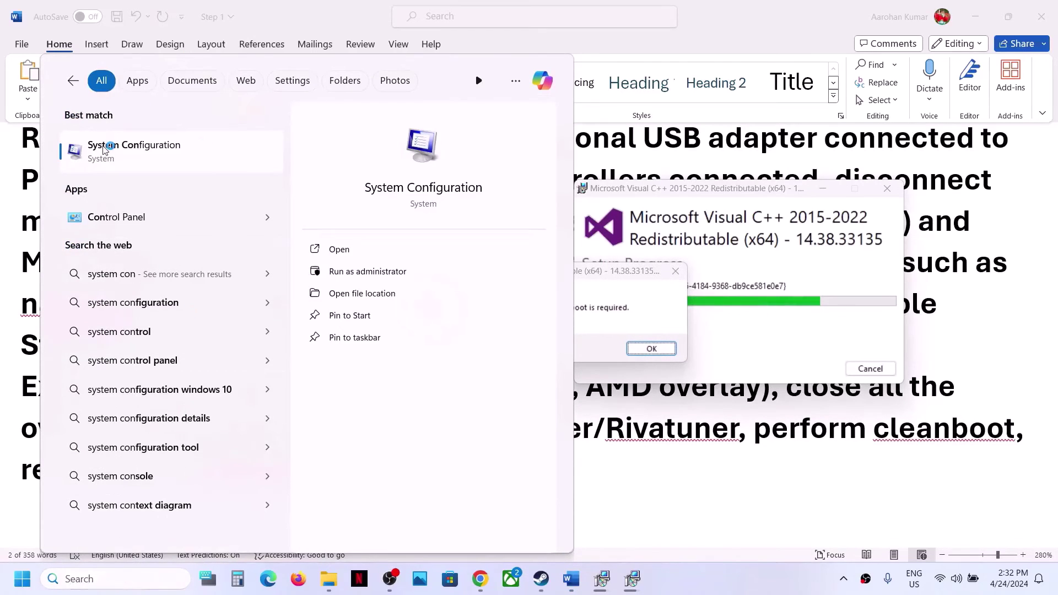
pyautogui.click(105, 150)
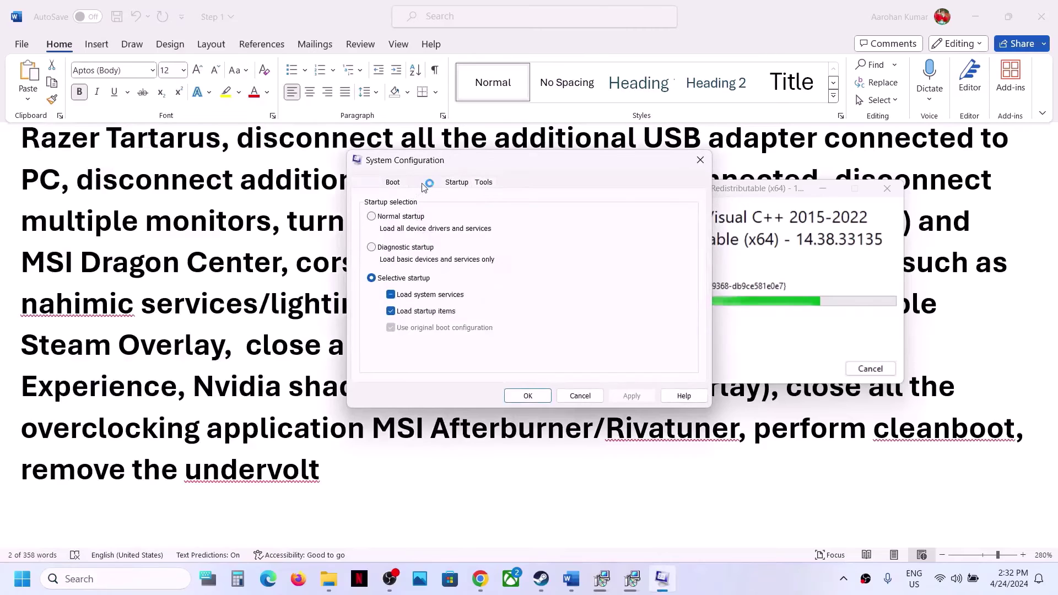
pyautogui.click(424, 182)
pyautogui.click(364, 373)
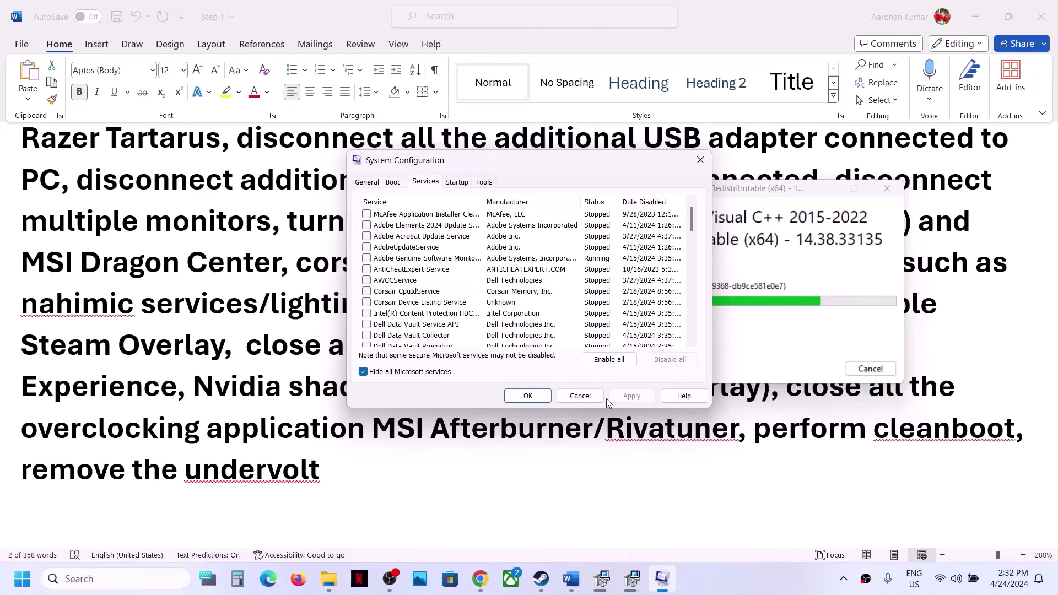
pyautogui.click(527, 396)
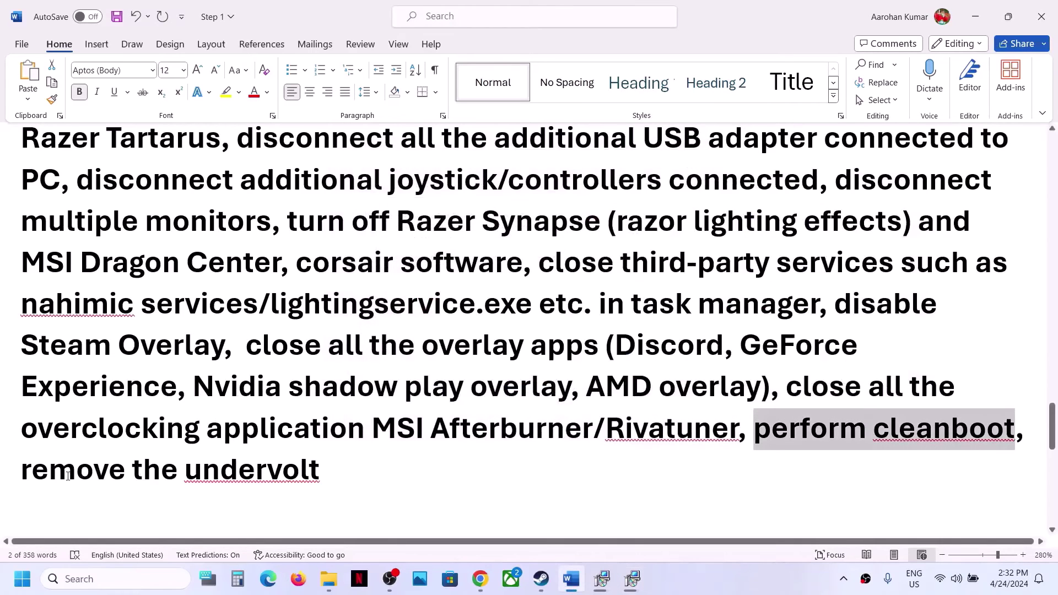
# Step: Highlight the guide's note on removing the undervolt and the Step 14 instruction to update Windows
pyautogui.moveTo(68, 476); pyautogui.dragTo(335, 466)
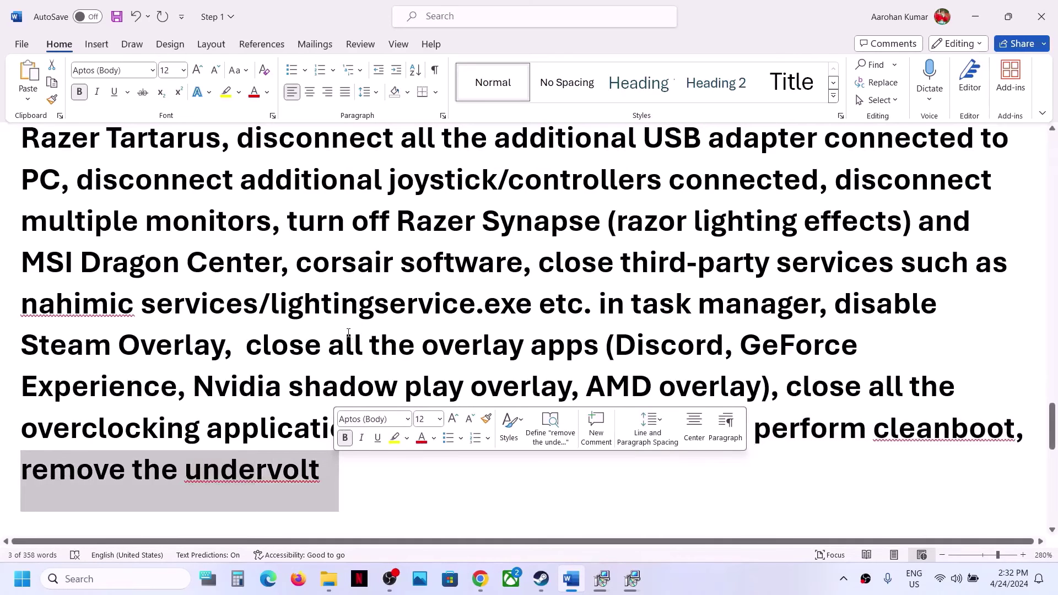
pyautogui.click(319, 333)
pyautogui.scroll(-5, 320, 333)
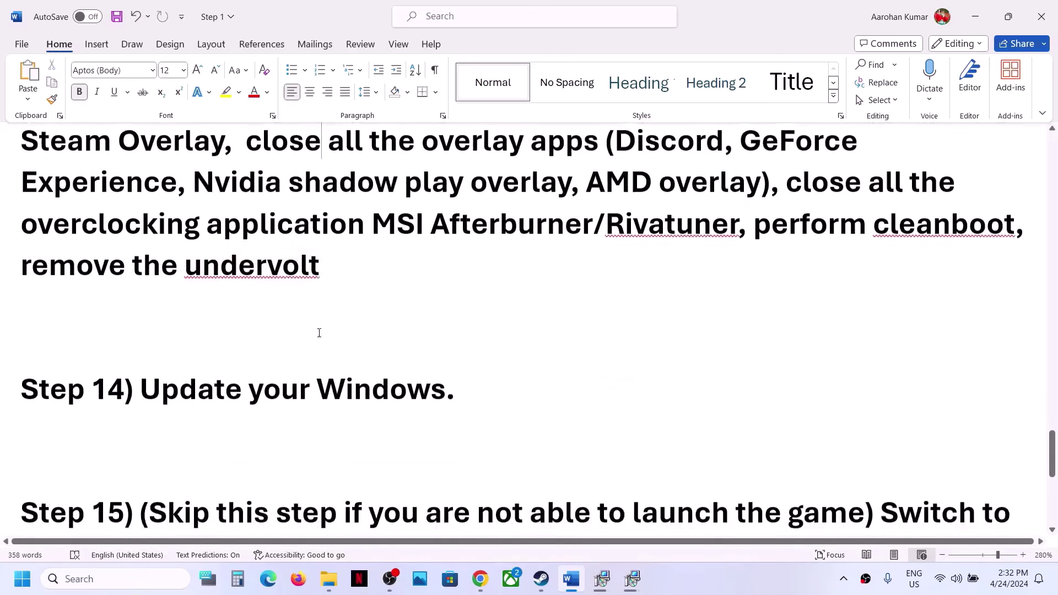
pyautogui.moveTo(141, 324); pyautogui.dragTo(465, 329)
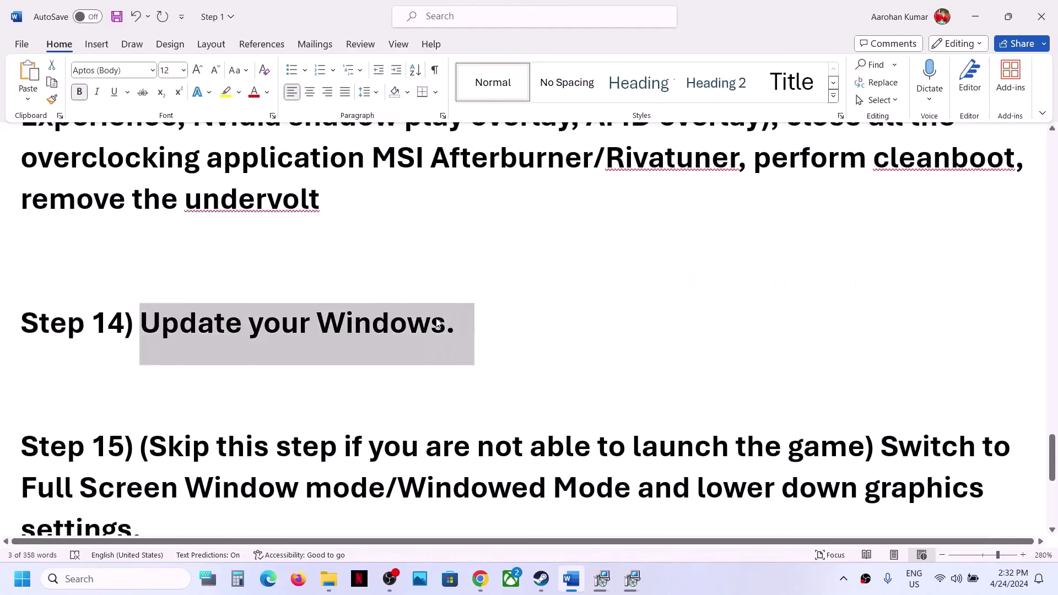
# Step: Check for updates in the Windows Update settings and bring up the power options for restarting the computer
pyautogui.press('super+i')
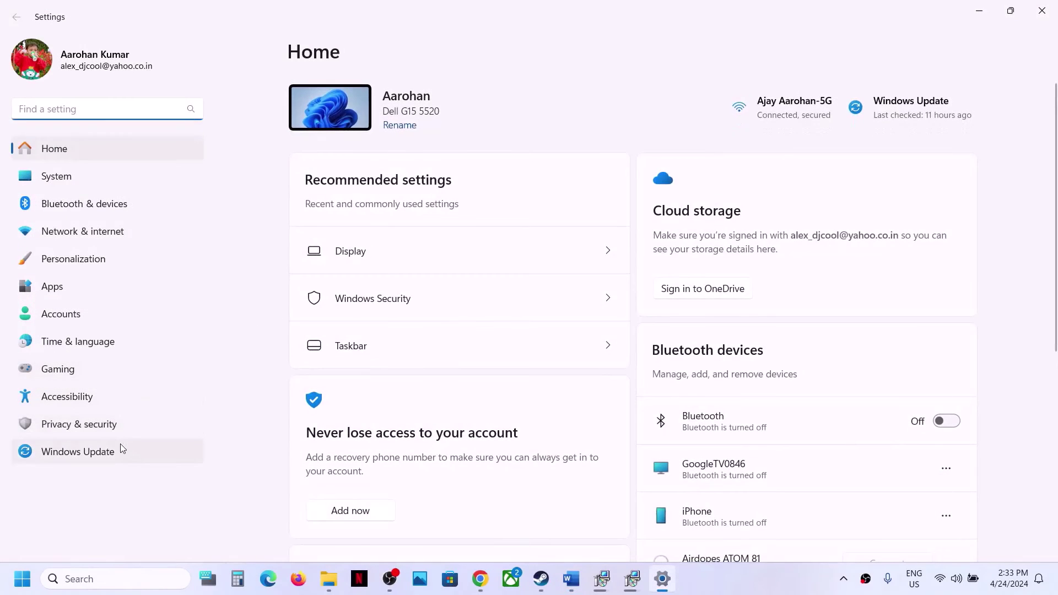
pyautogui.click(118, 452)
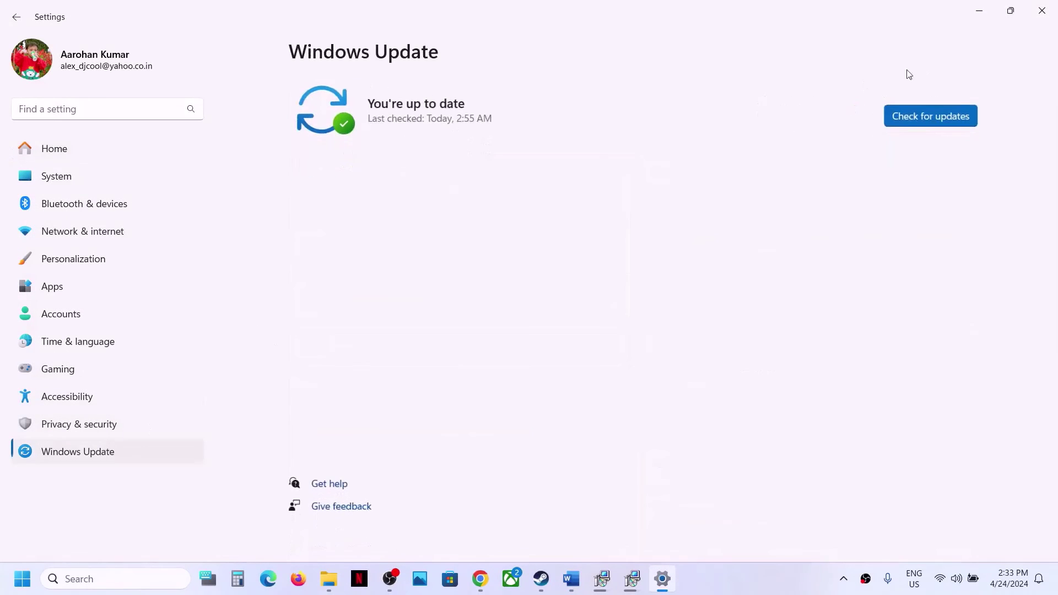
pyautogui.click(919, 110)
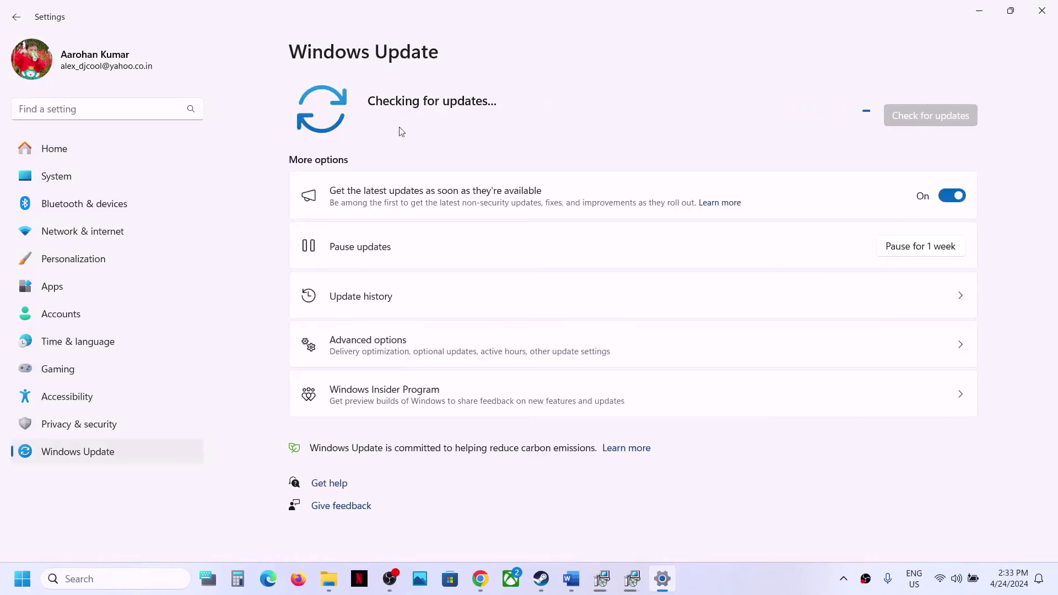
pyautogui.click(22, 579)
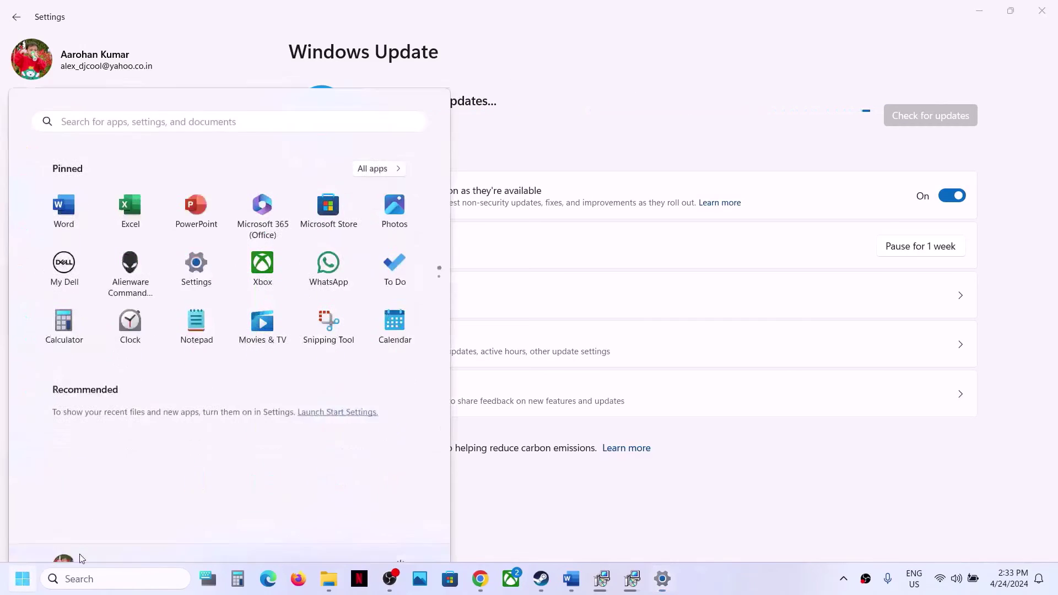
pyautogui.click(402, 532)
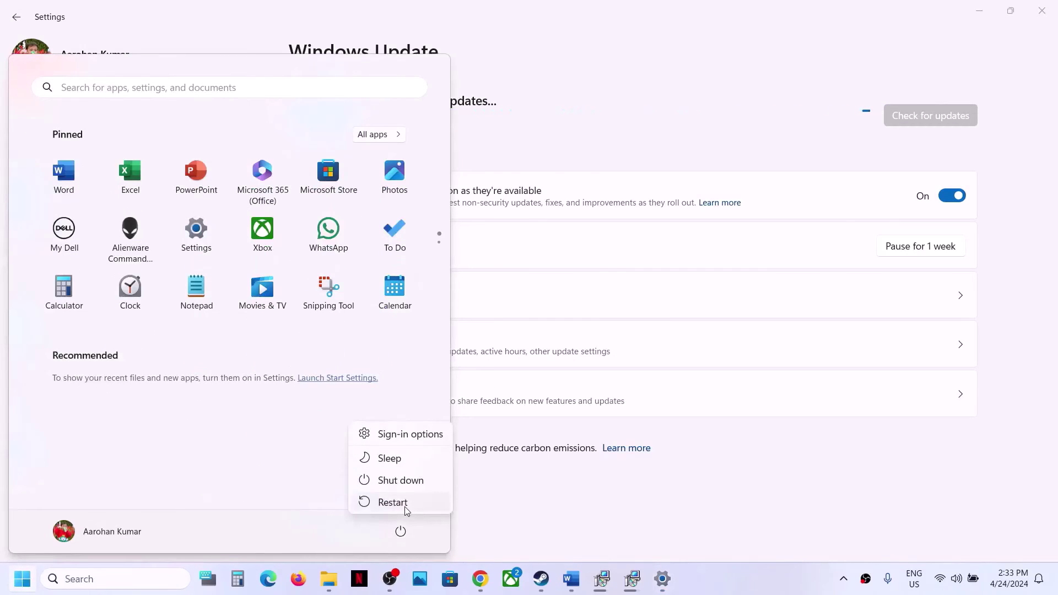
# Step: Switch from Settings to the Word guide and highlight the Step 15 note about skipping it if the game cannot launch
pyautogui.click(541, 579)
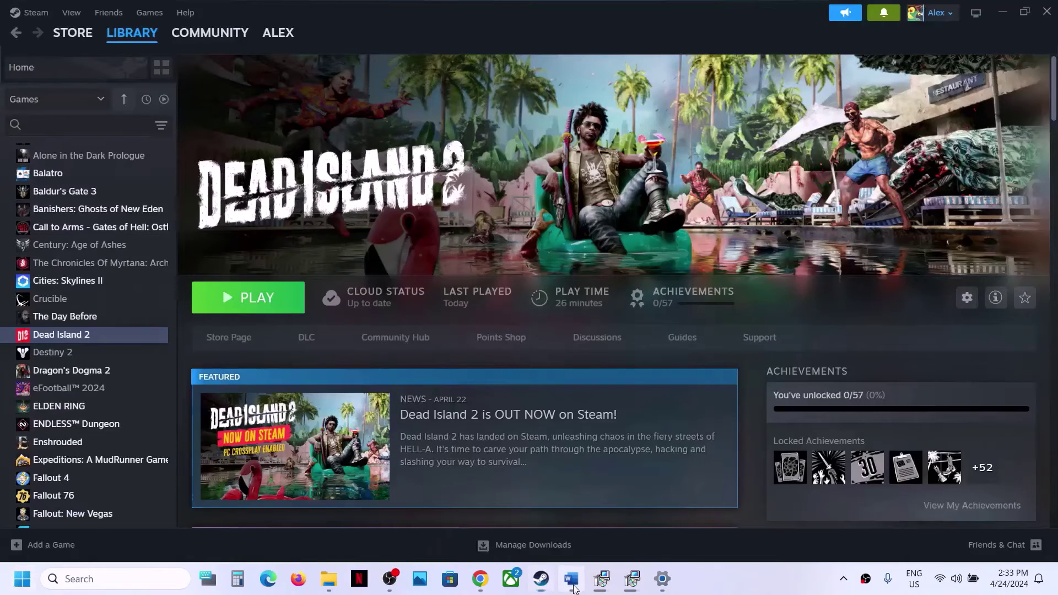
pyautogui.click(571, 579)
pyautogui.scroll(-3, 393, 374)
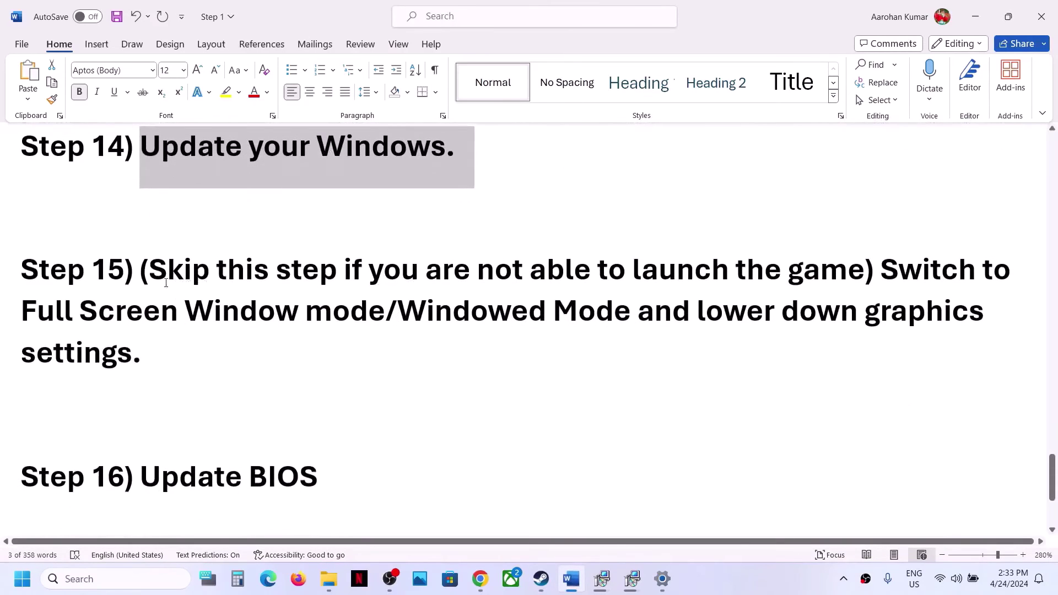
pyautogui.moveTo(158, 279); pyautogui.dragTo(769, 274)
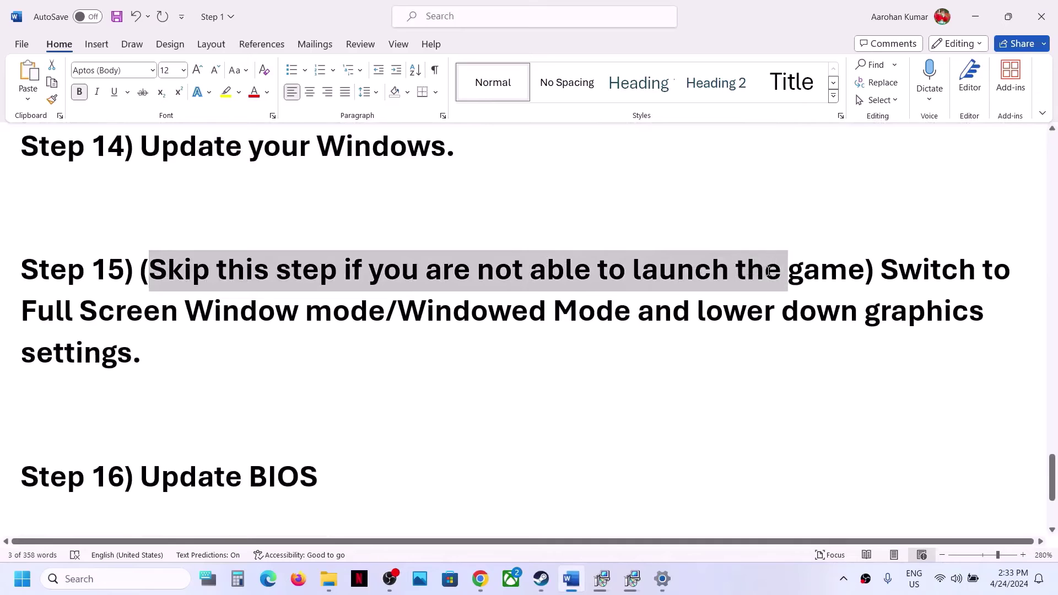
pyautogui.click(892, 288)
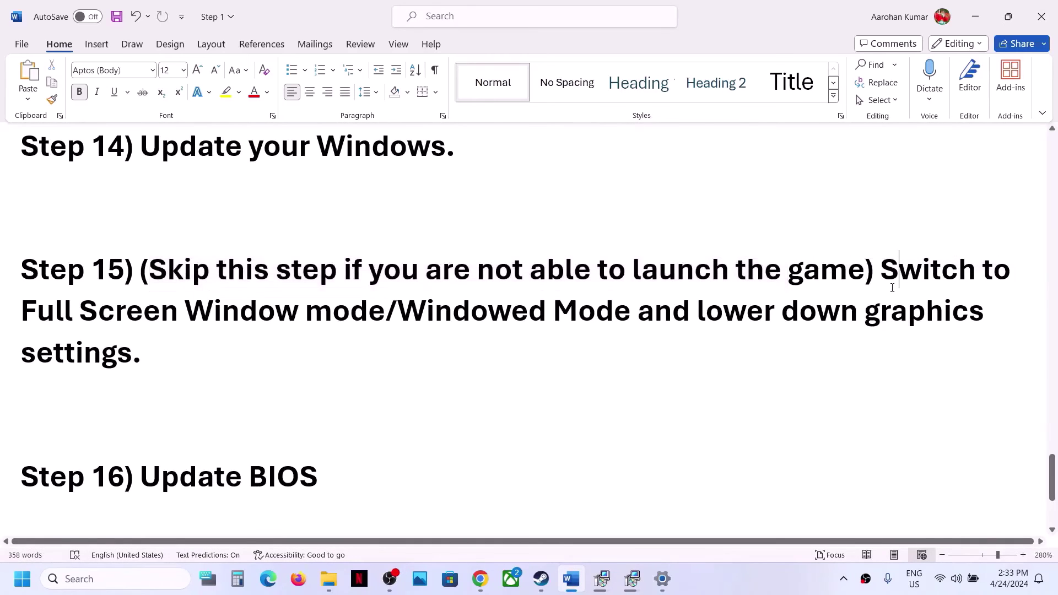
# Step: Delete "Full Screen Window mode/" from the Step 15 instruction, leaving only Windowed Mode as the display option
pyautogui.moveTo(881, 270); pyautogui.dragTo(25, 315)
pyautogui.click(391, 316)
pyautogui.press('Delete')
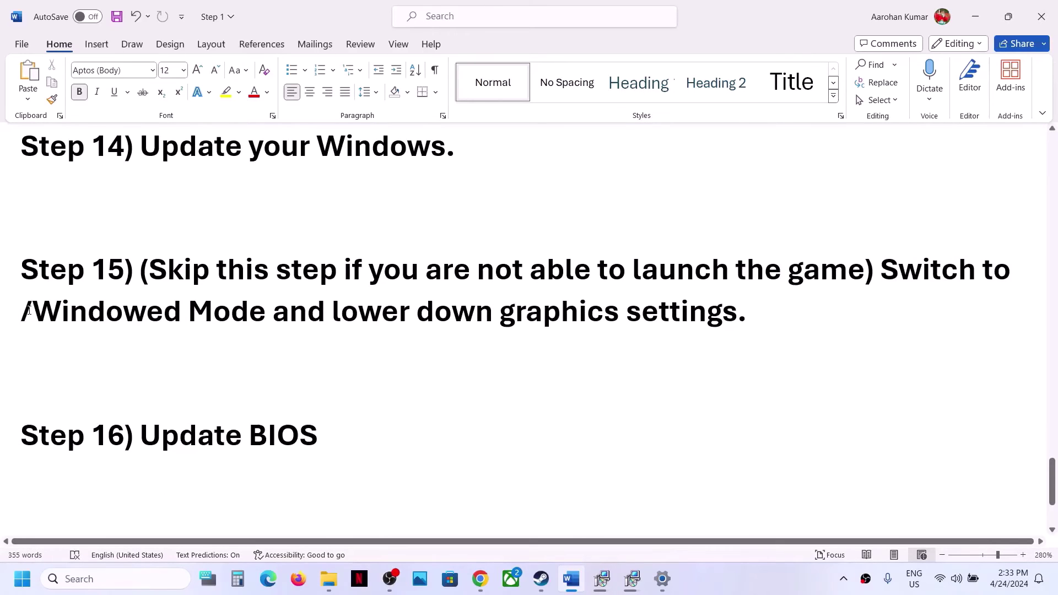
pyautogui.press('BackSpace')
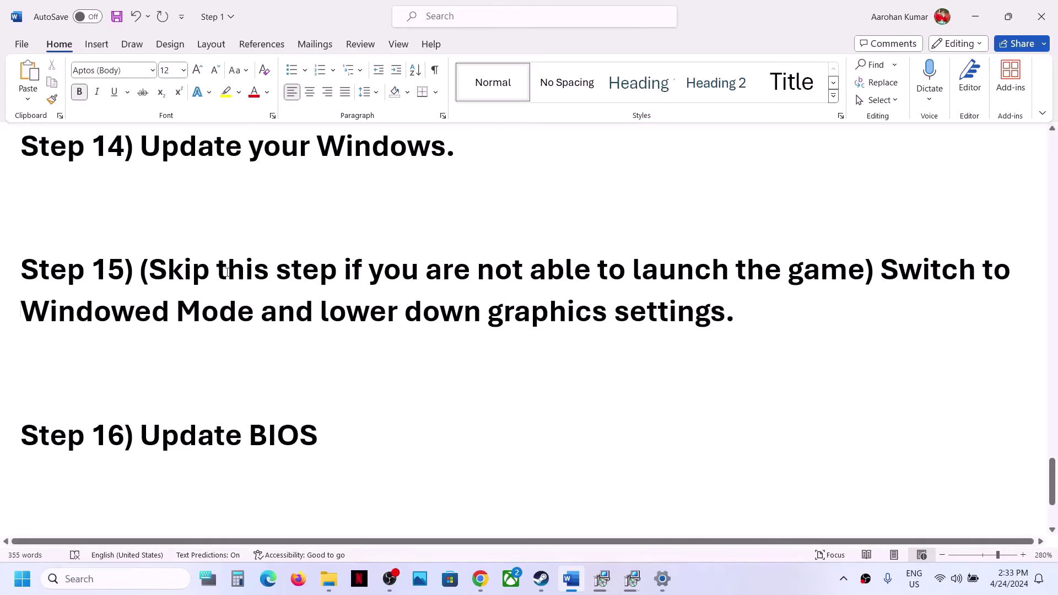